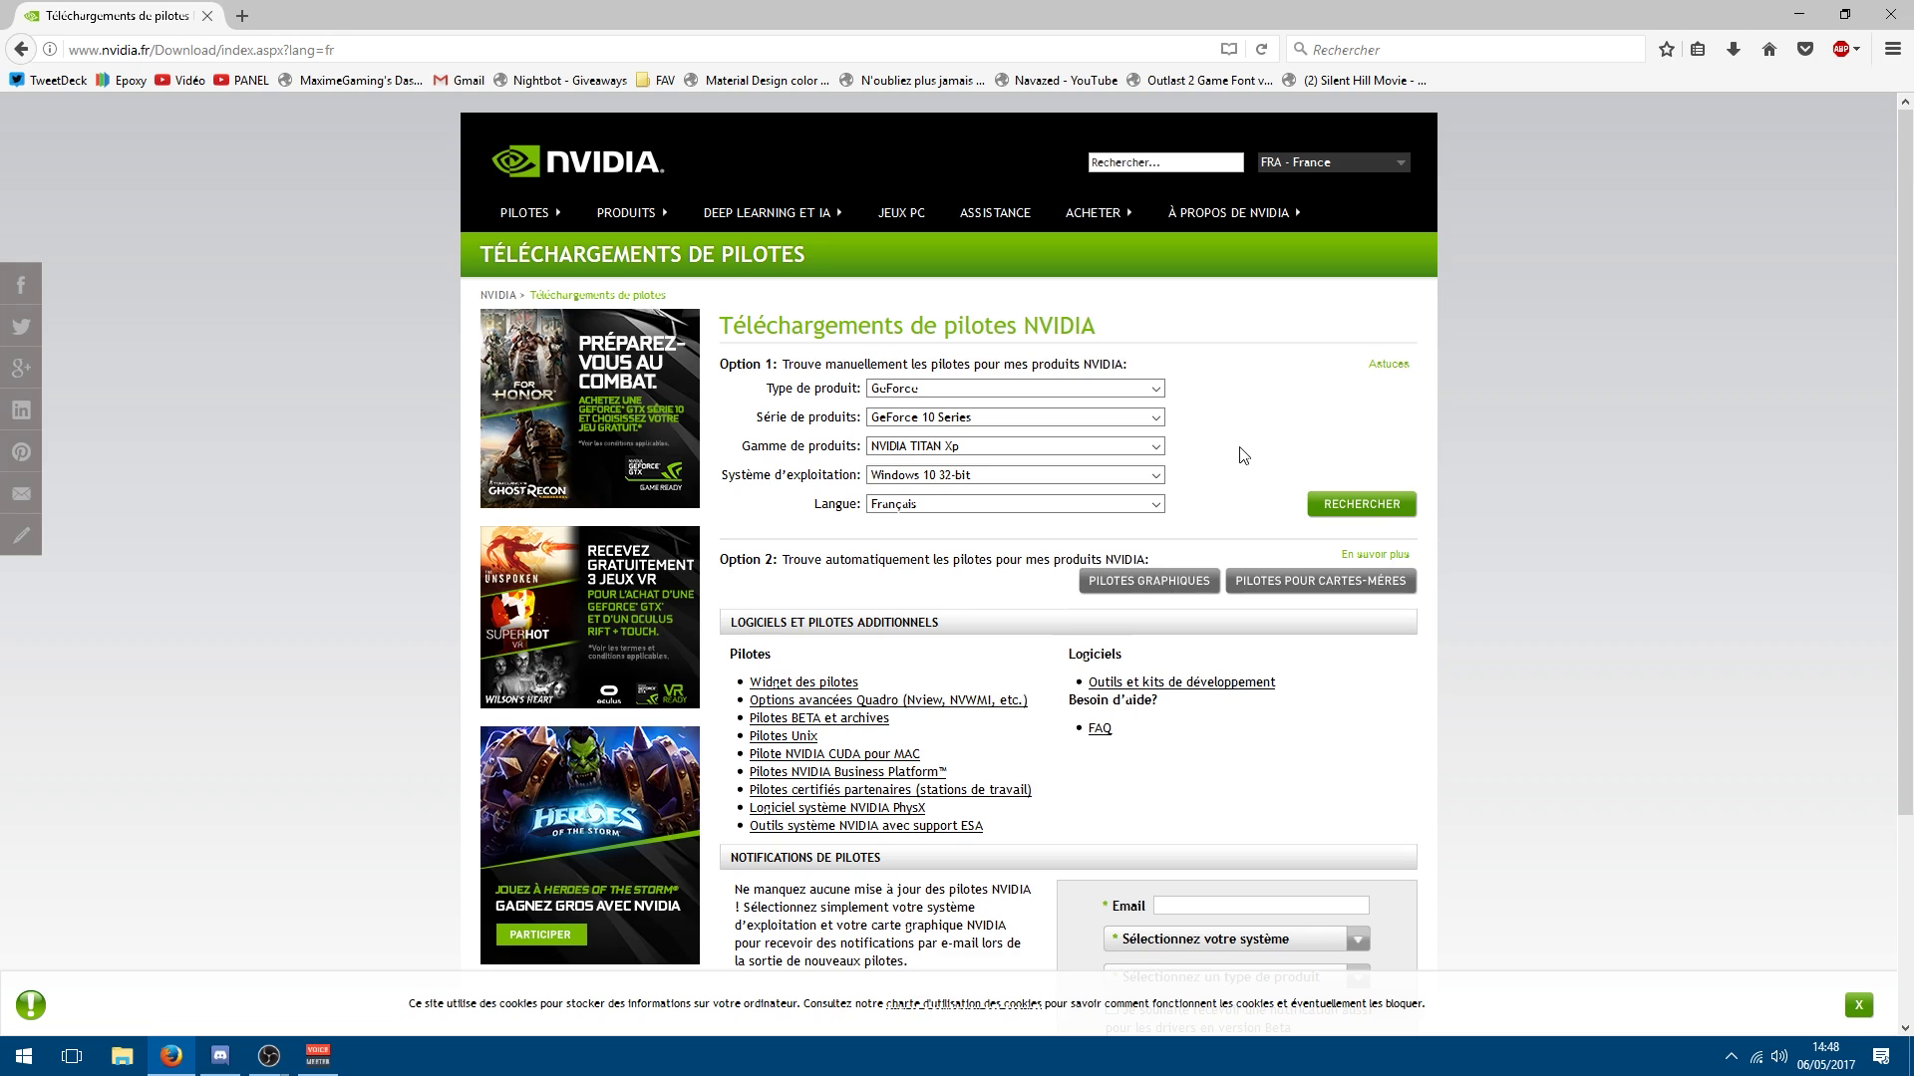
left_click(1181, 218)
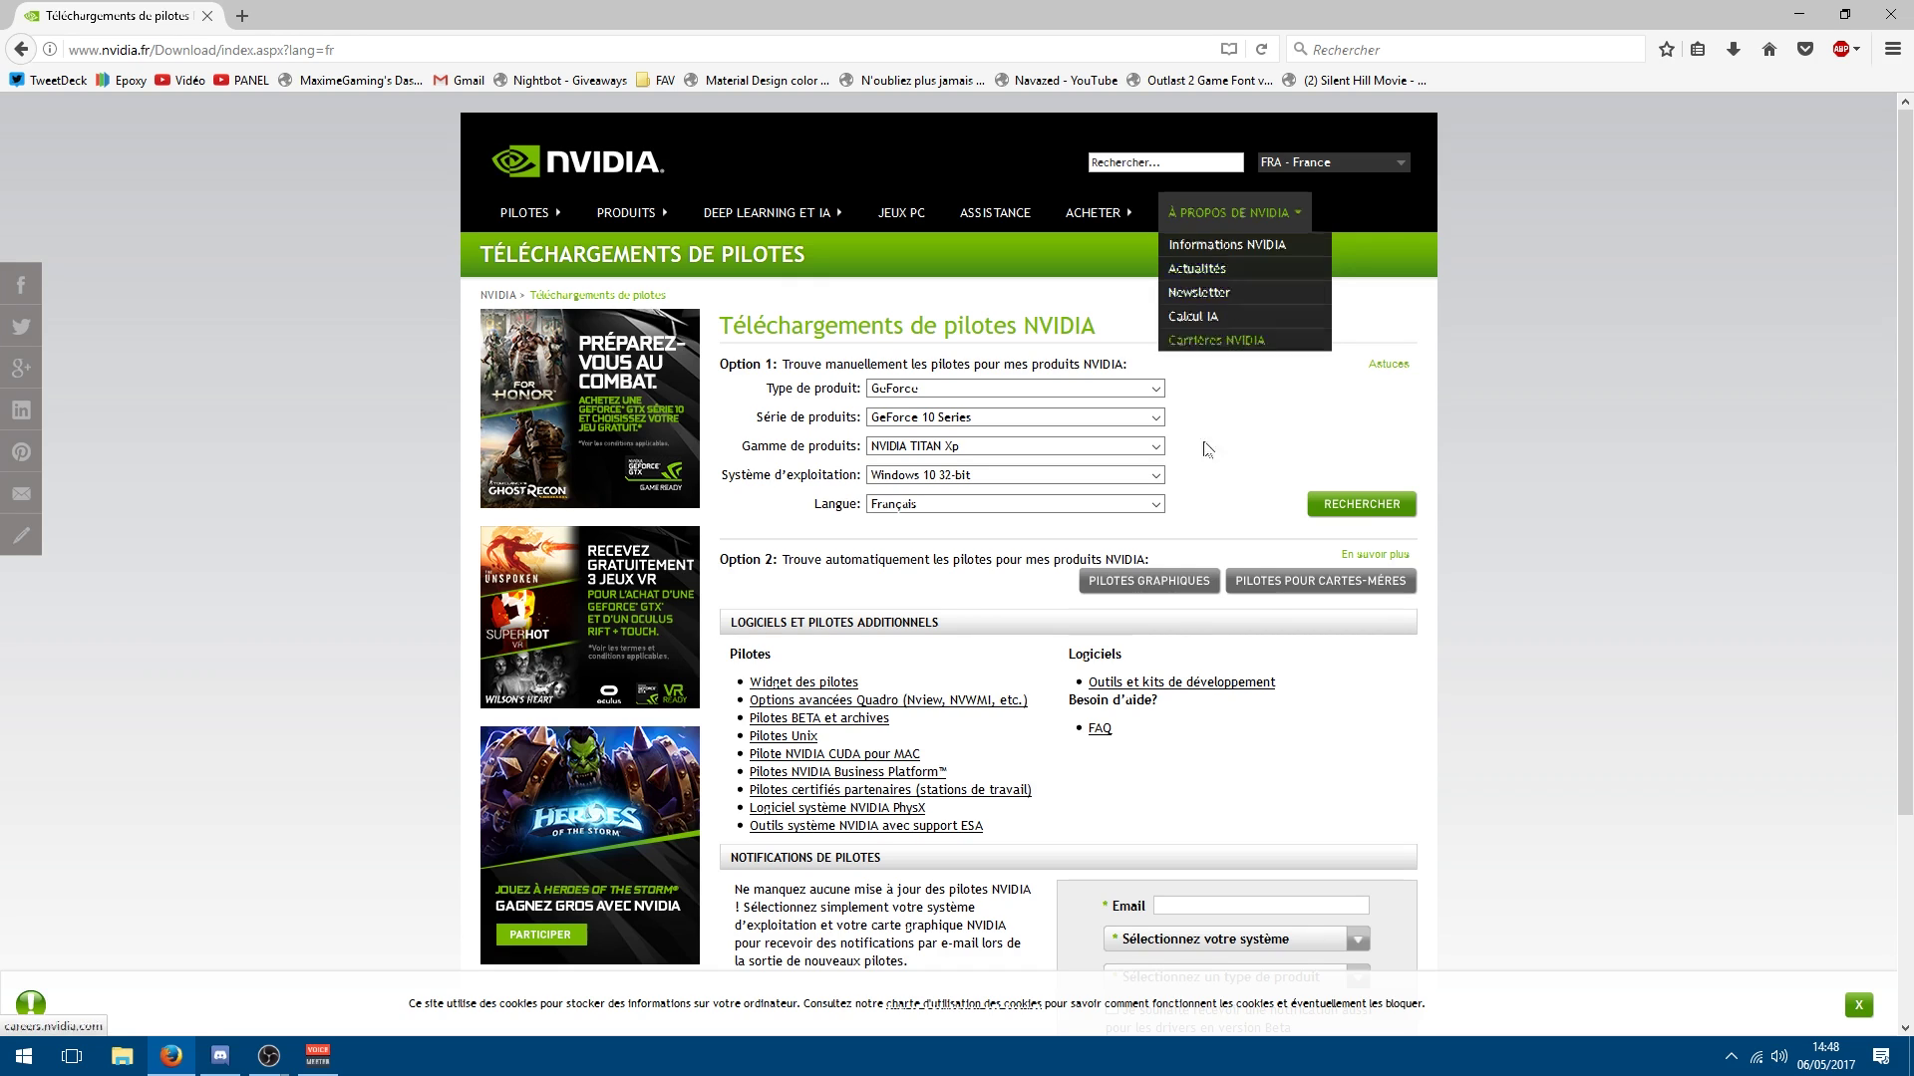
left_click_drag(918, 566, 1195, 567)
left_click(1195, 567)
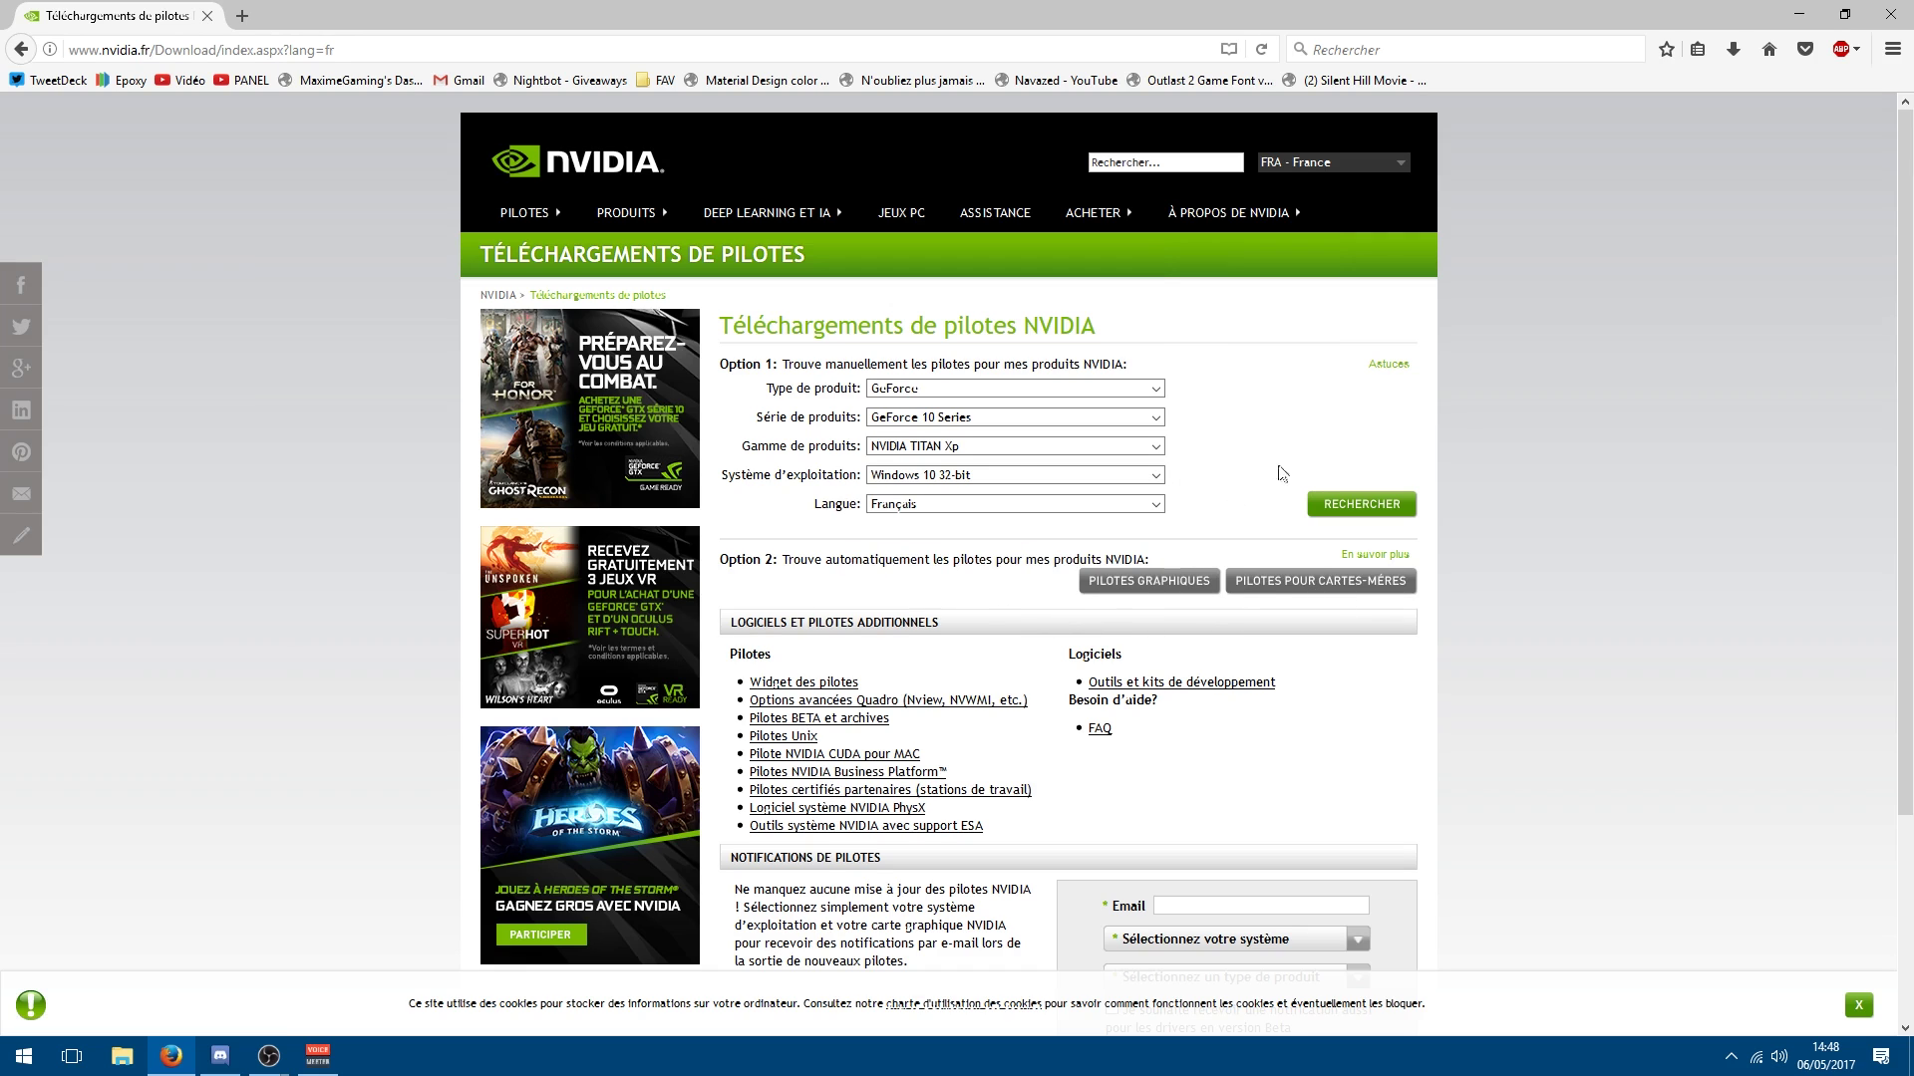
Search for the NVIDIA driver for GeForce, GeForce 900 Series, GeForce GTX 960 on Windows 10 64-bit
left_click(922, 389)
left_click(922, 404)
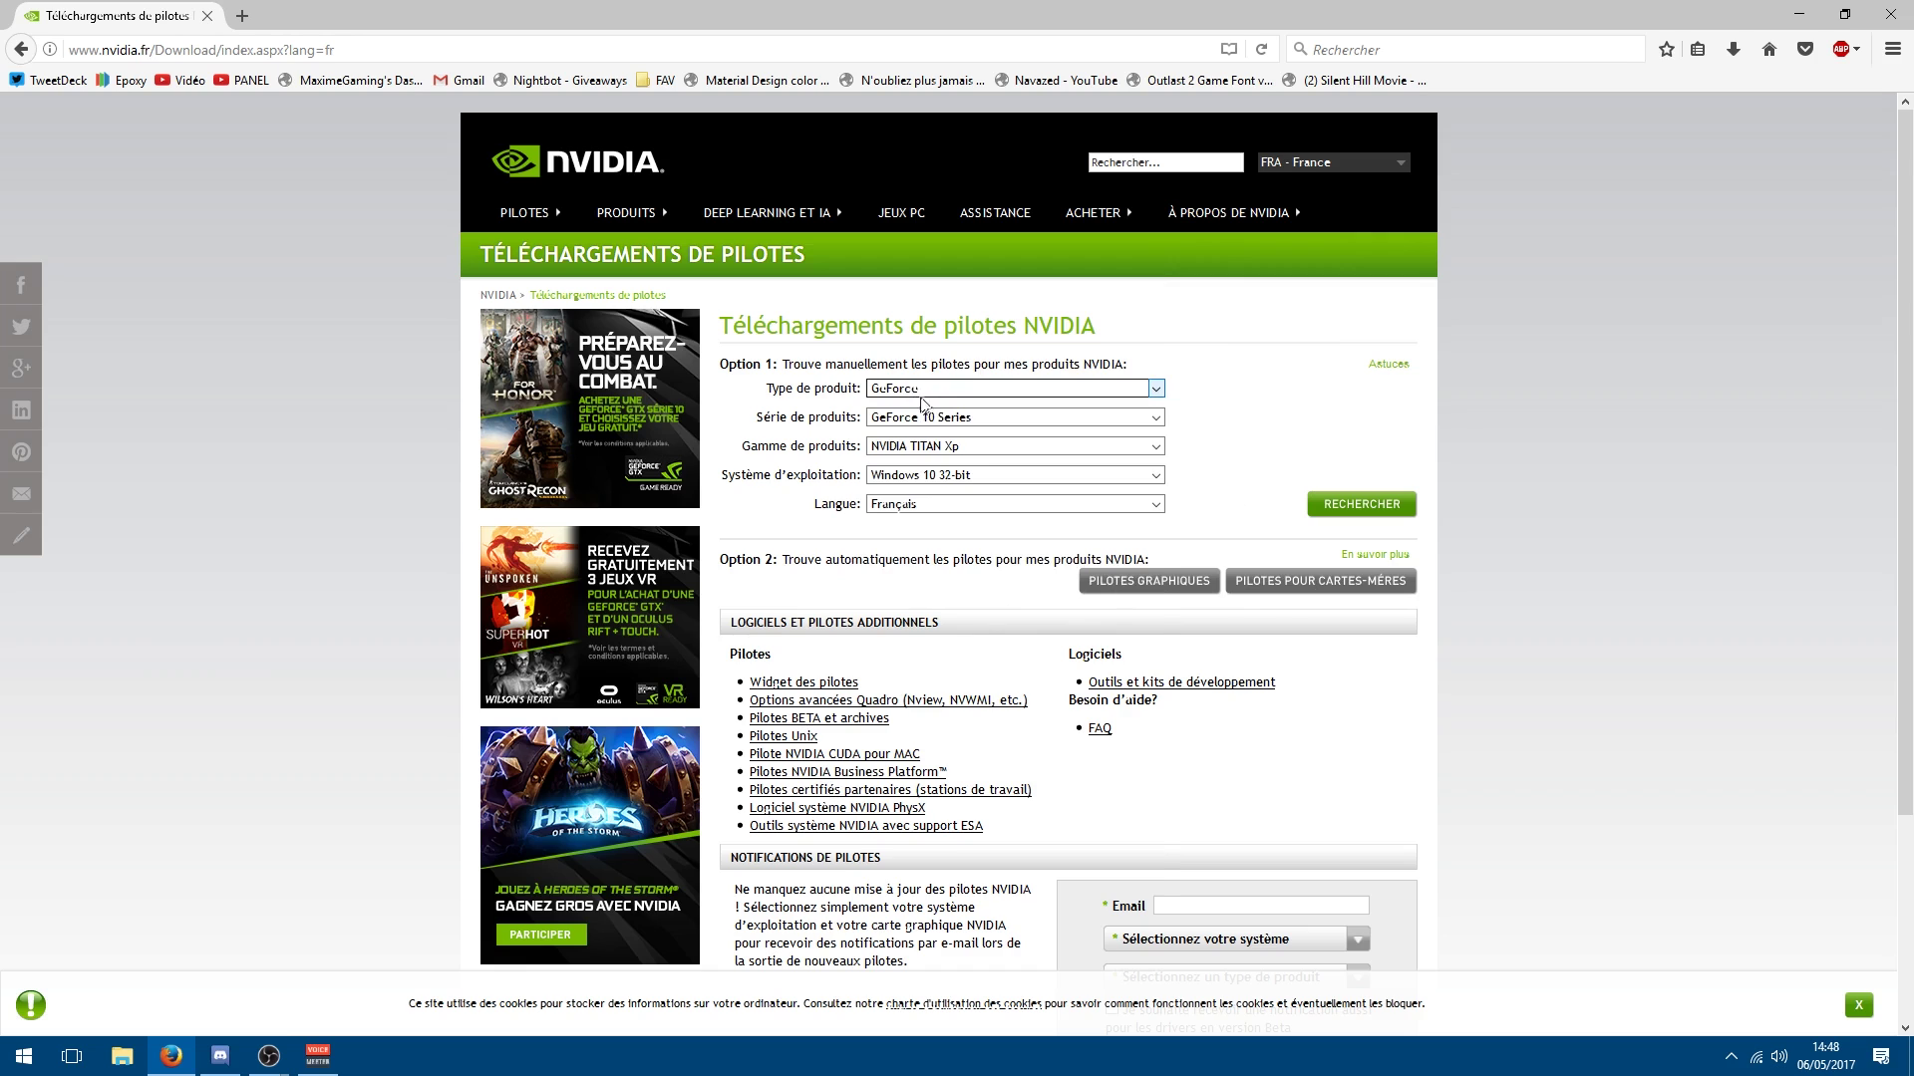
left_click(924, 417)
left_click(972, 480)
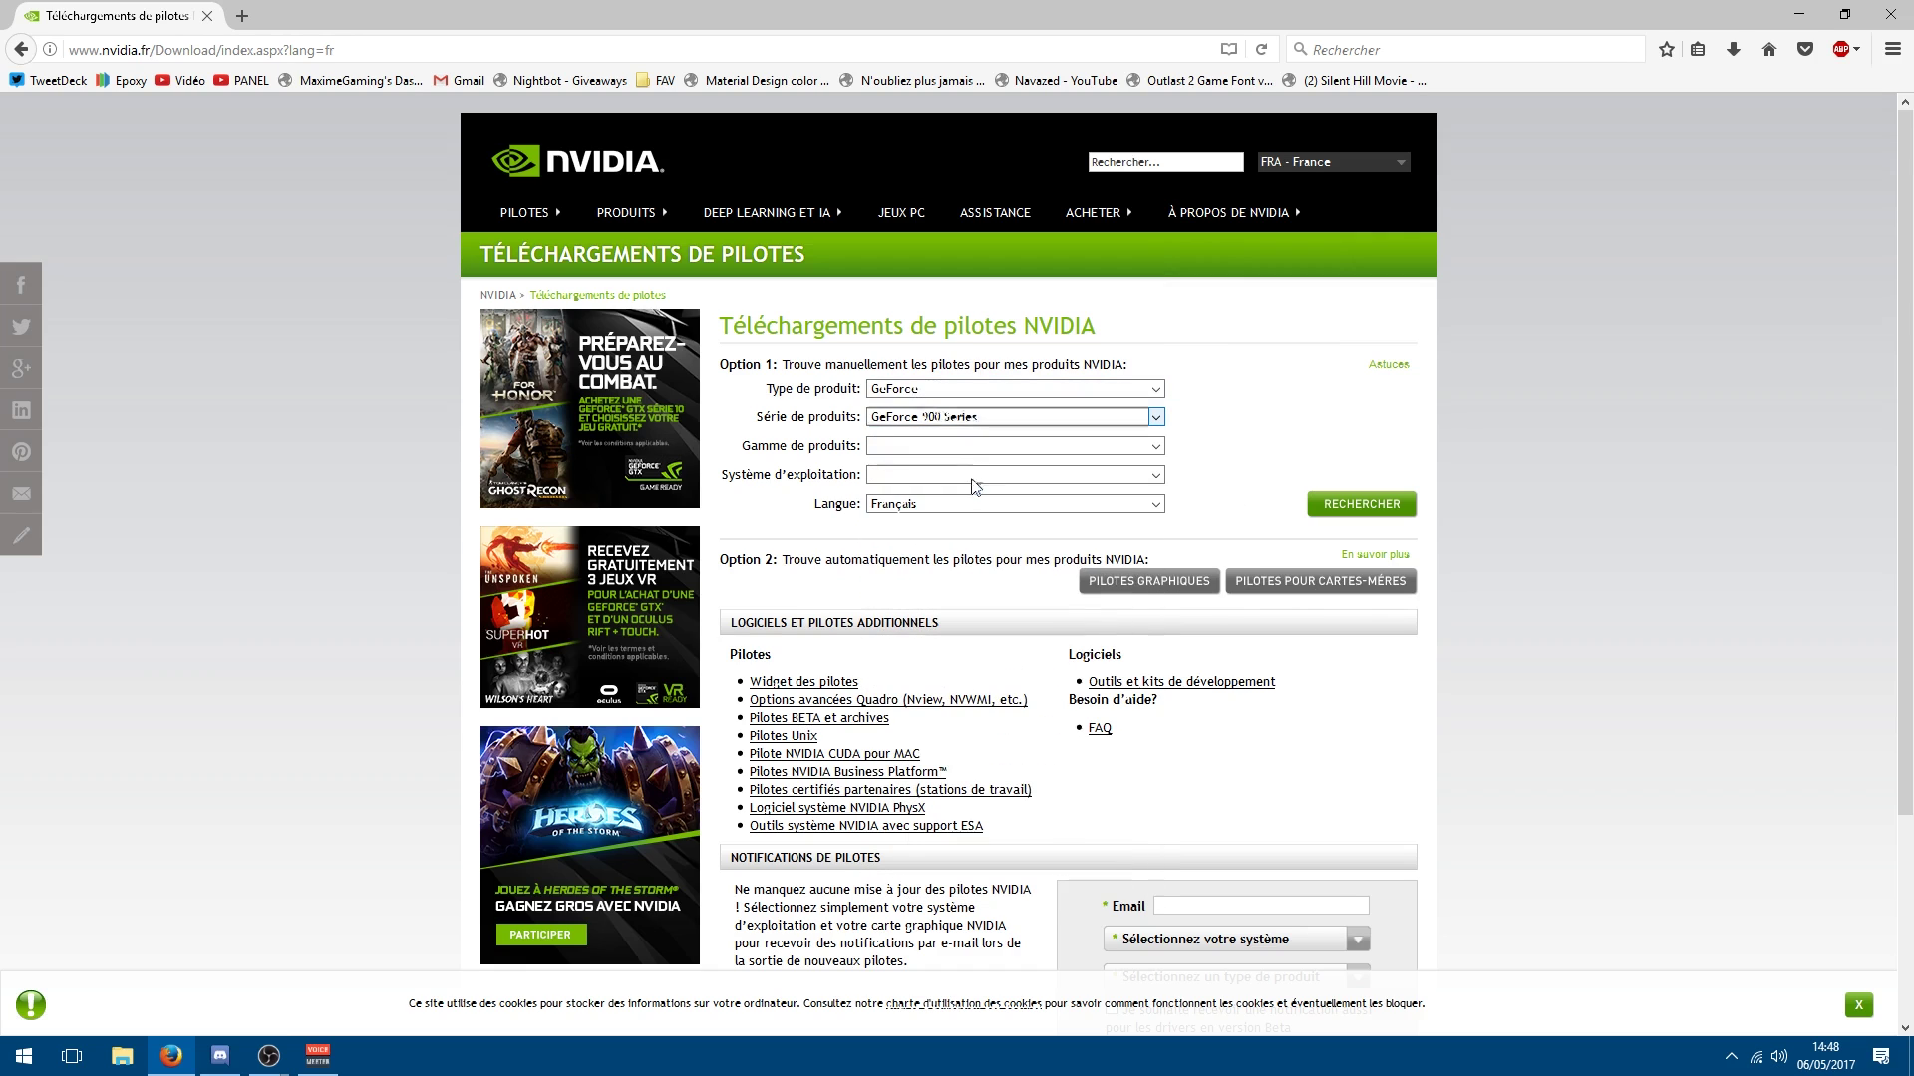
left_click(949, 445)
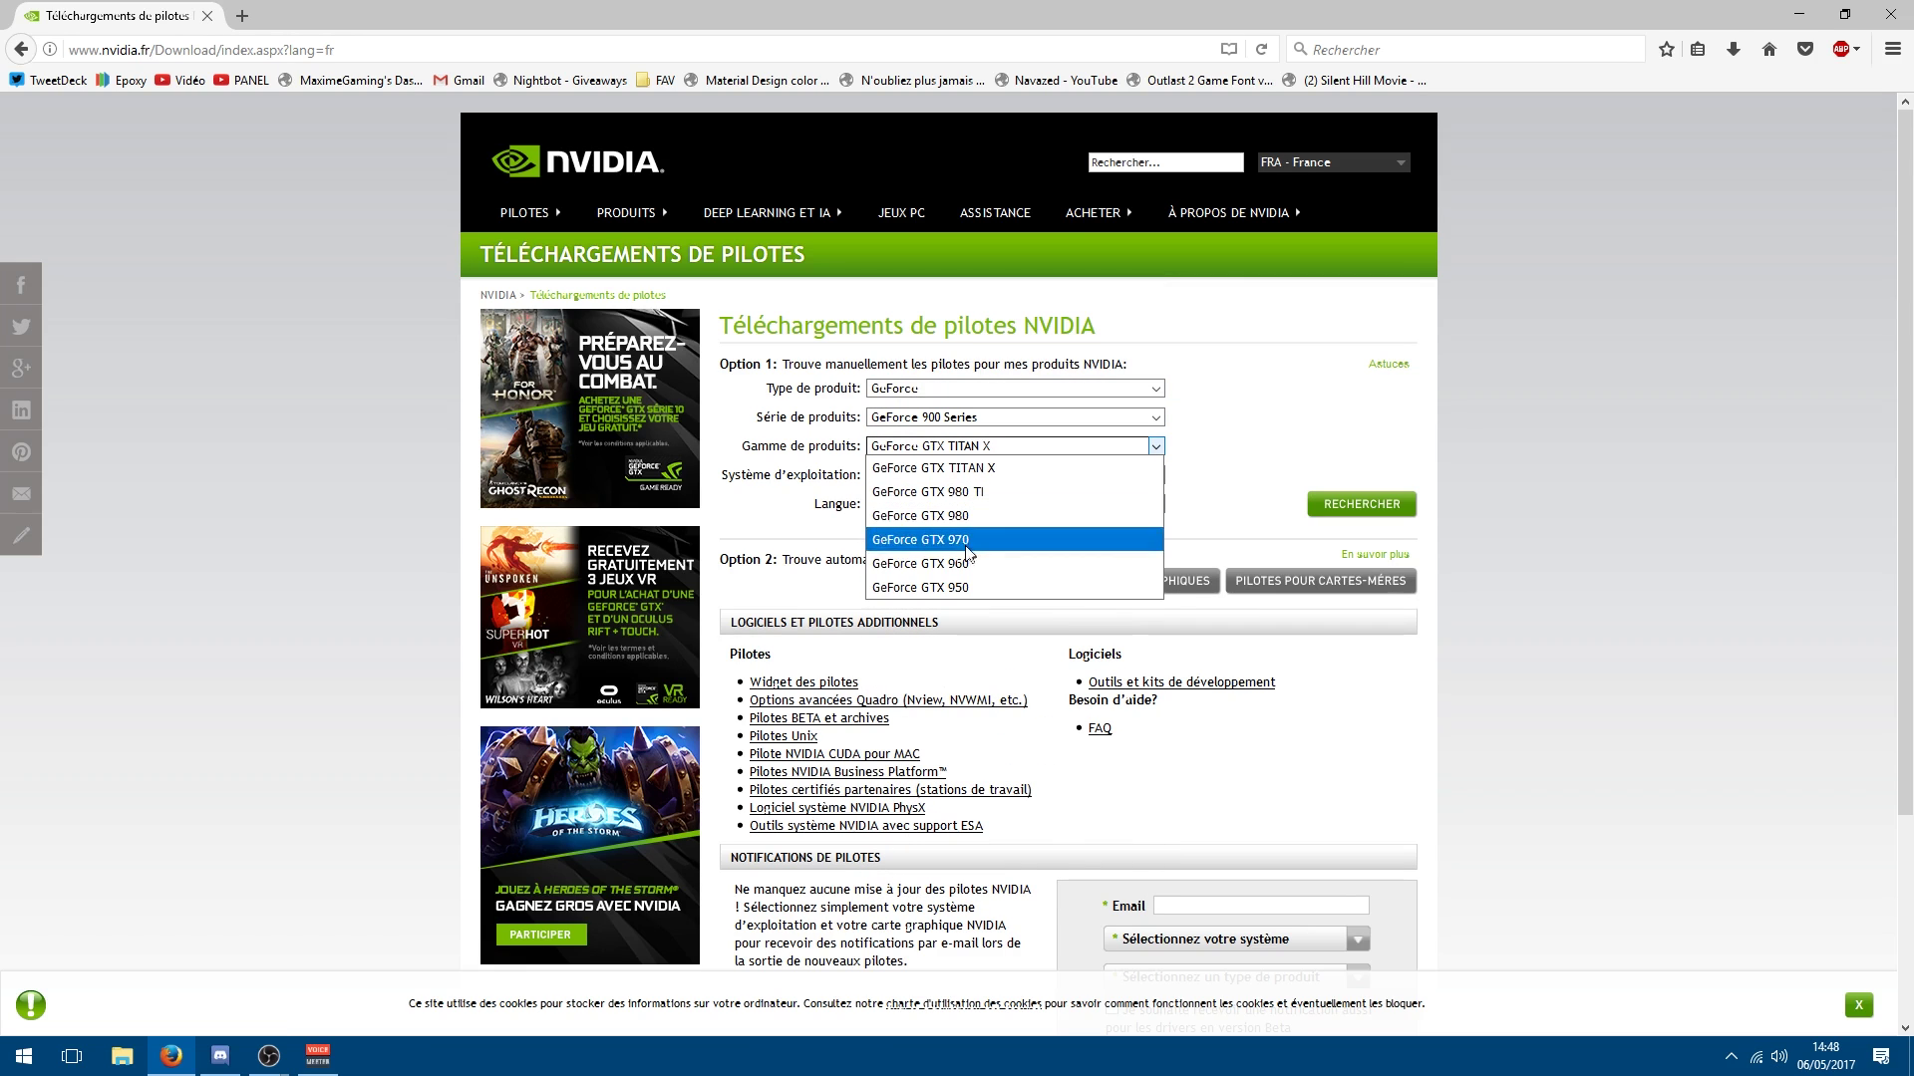
left_click(966, 563)
left_click(963, 475)
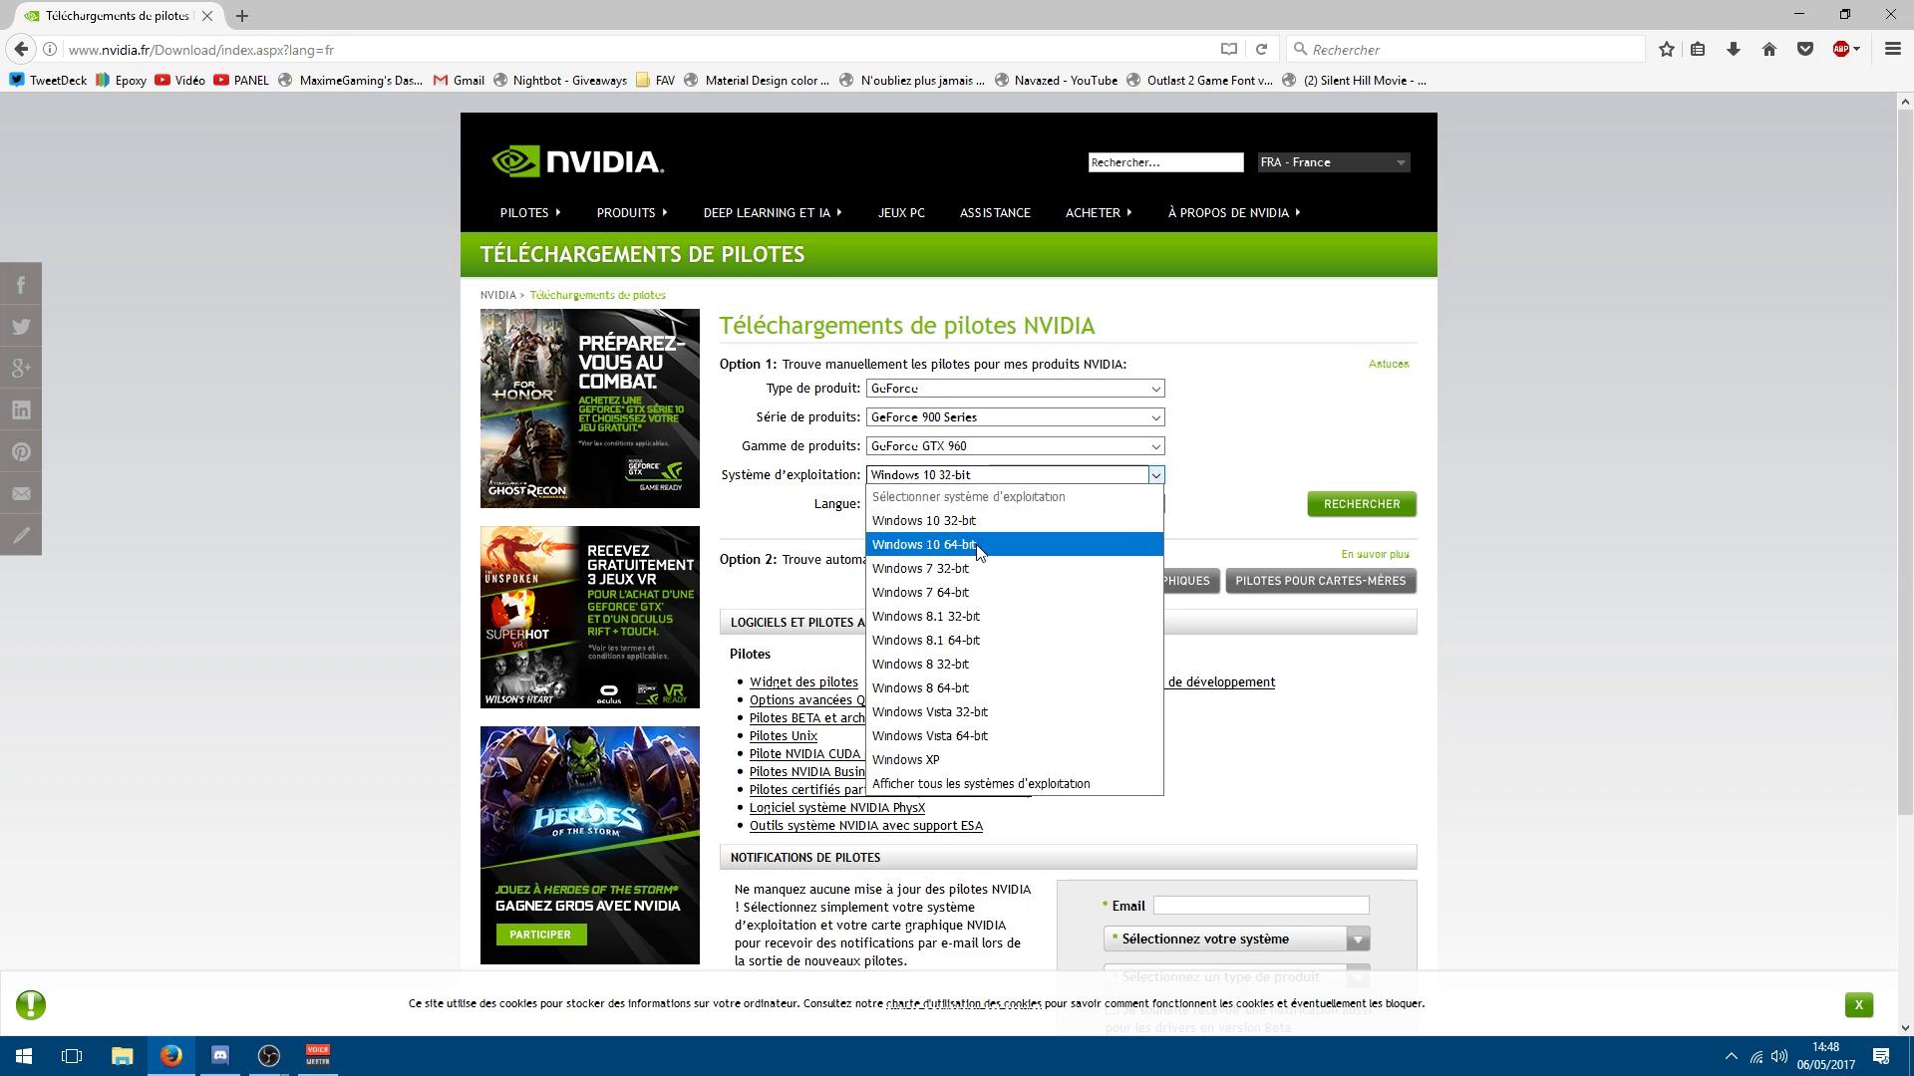
left_click(977, 546)
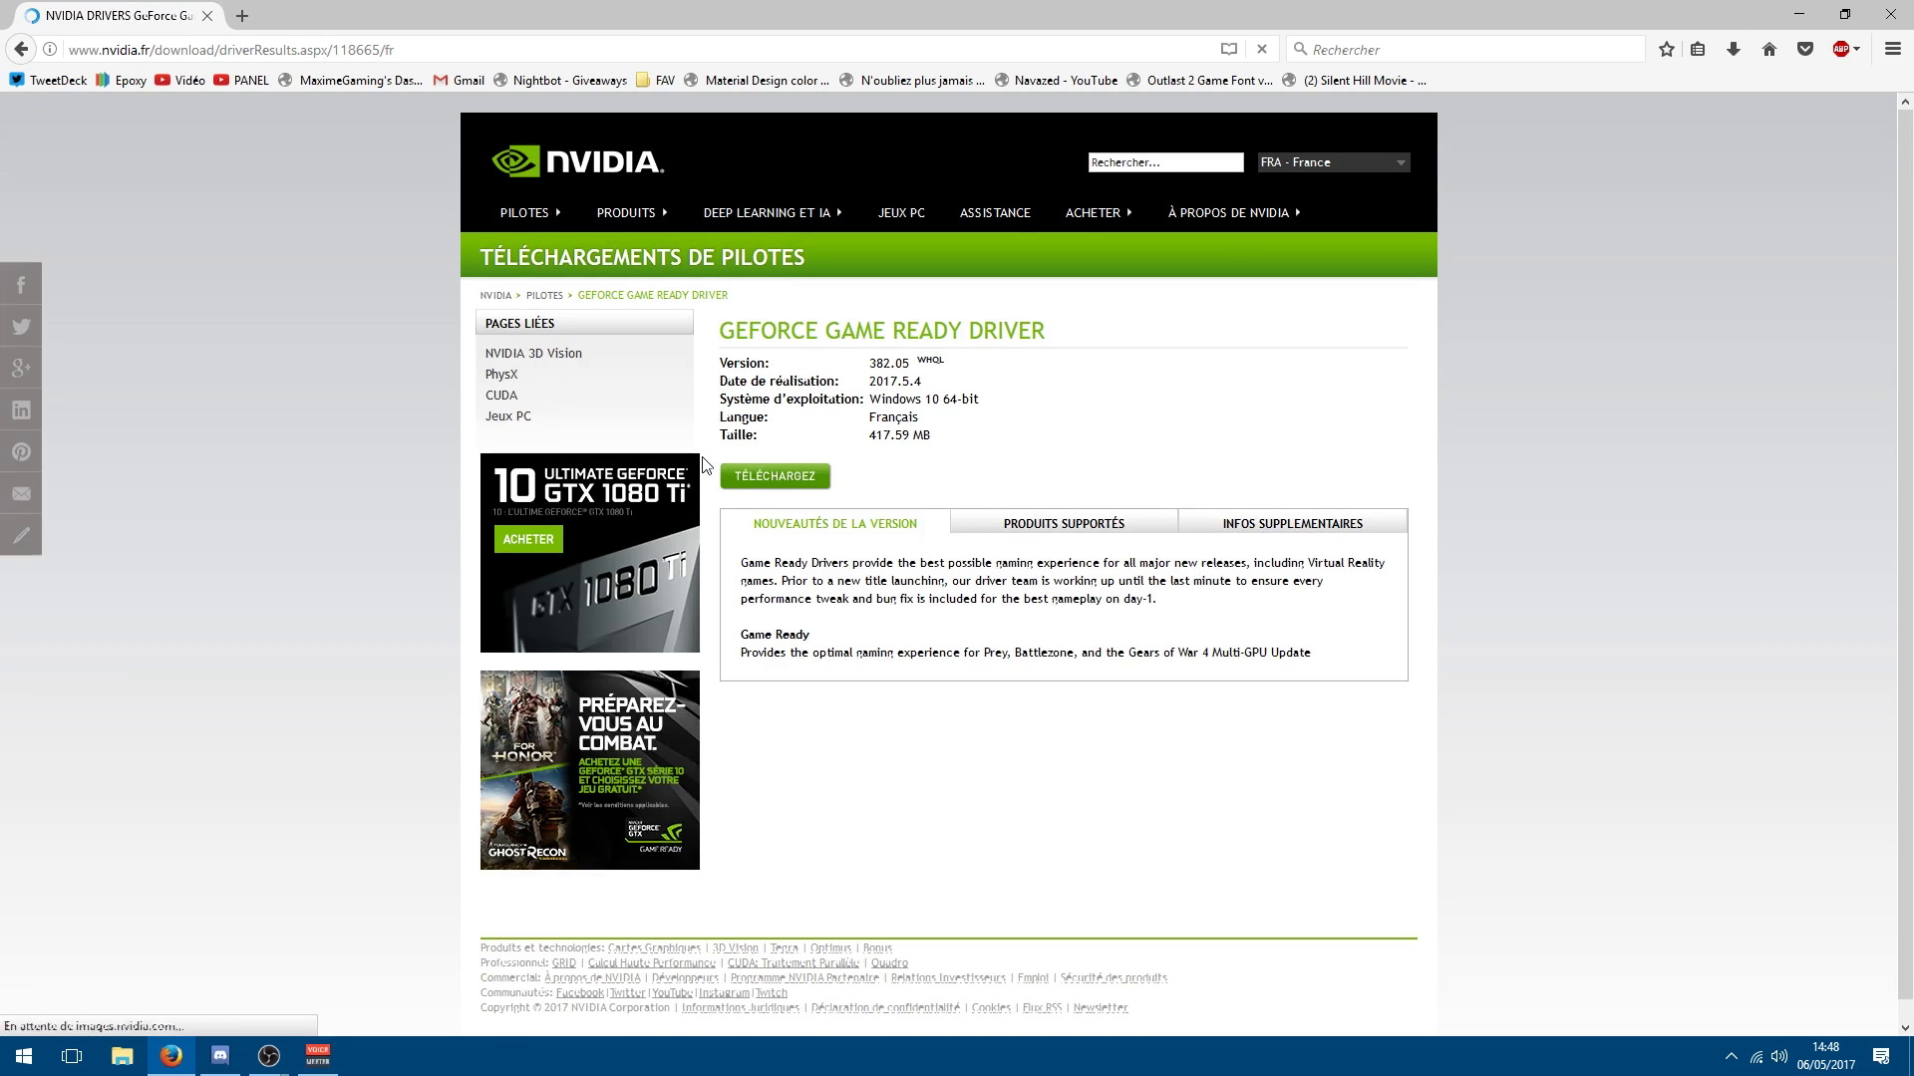
Review the driver's supported products, additional information and release highlights
scroll(1228, 408, "down", 1)
left_click(1115, 504)
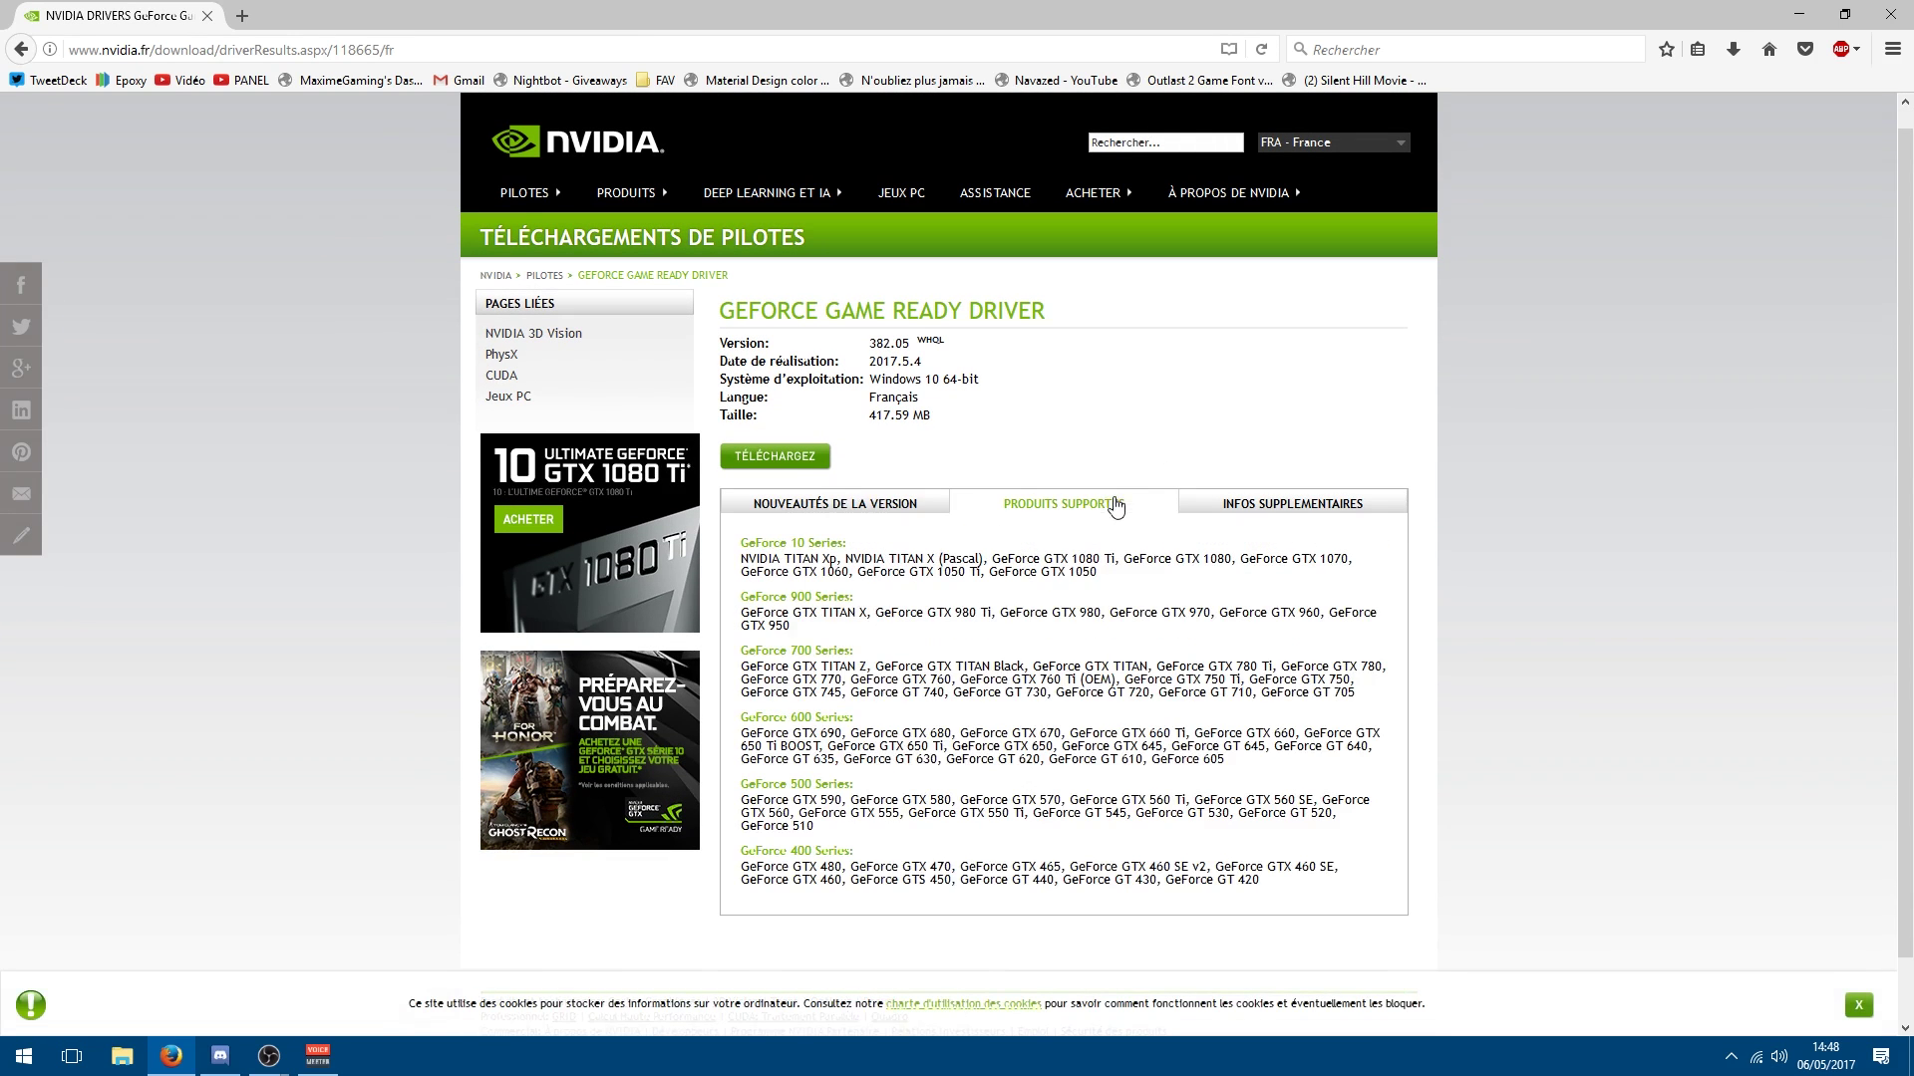
left_click(1377, 504)
left_click(838, 507)
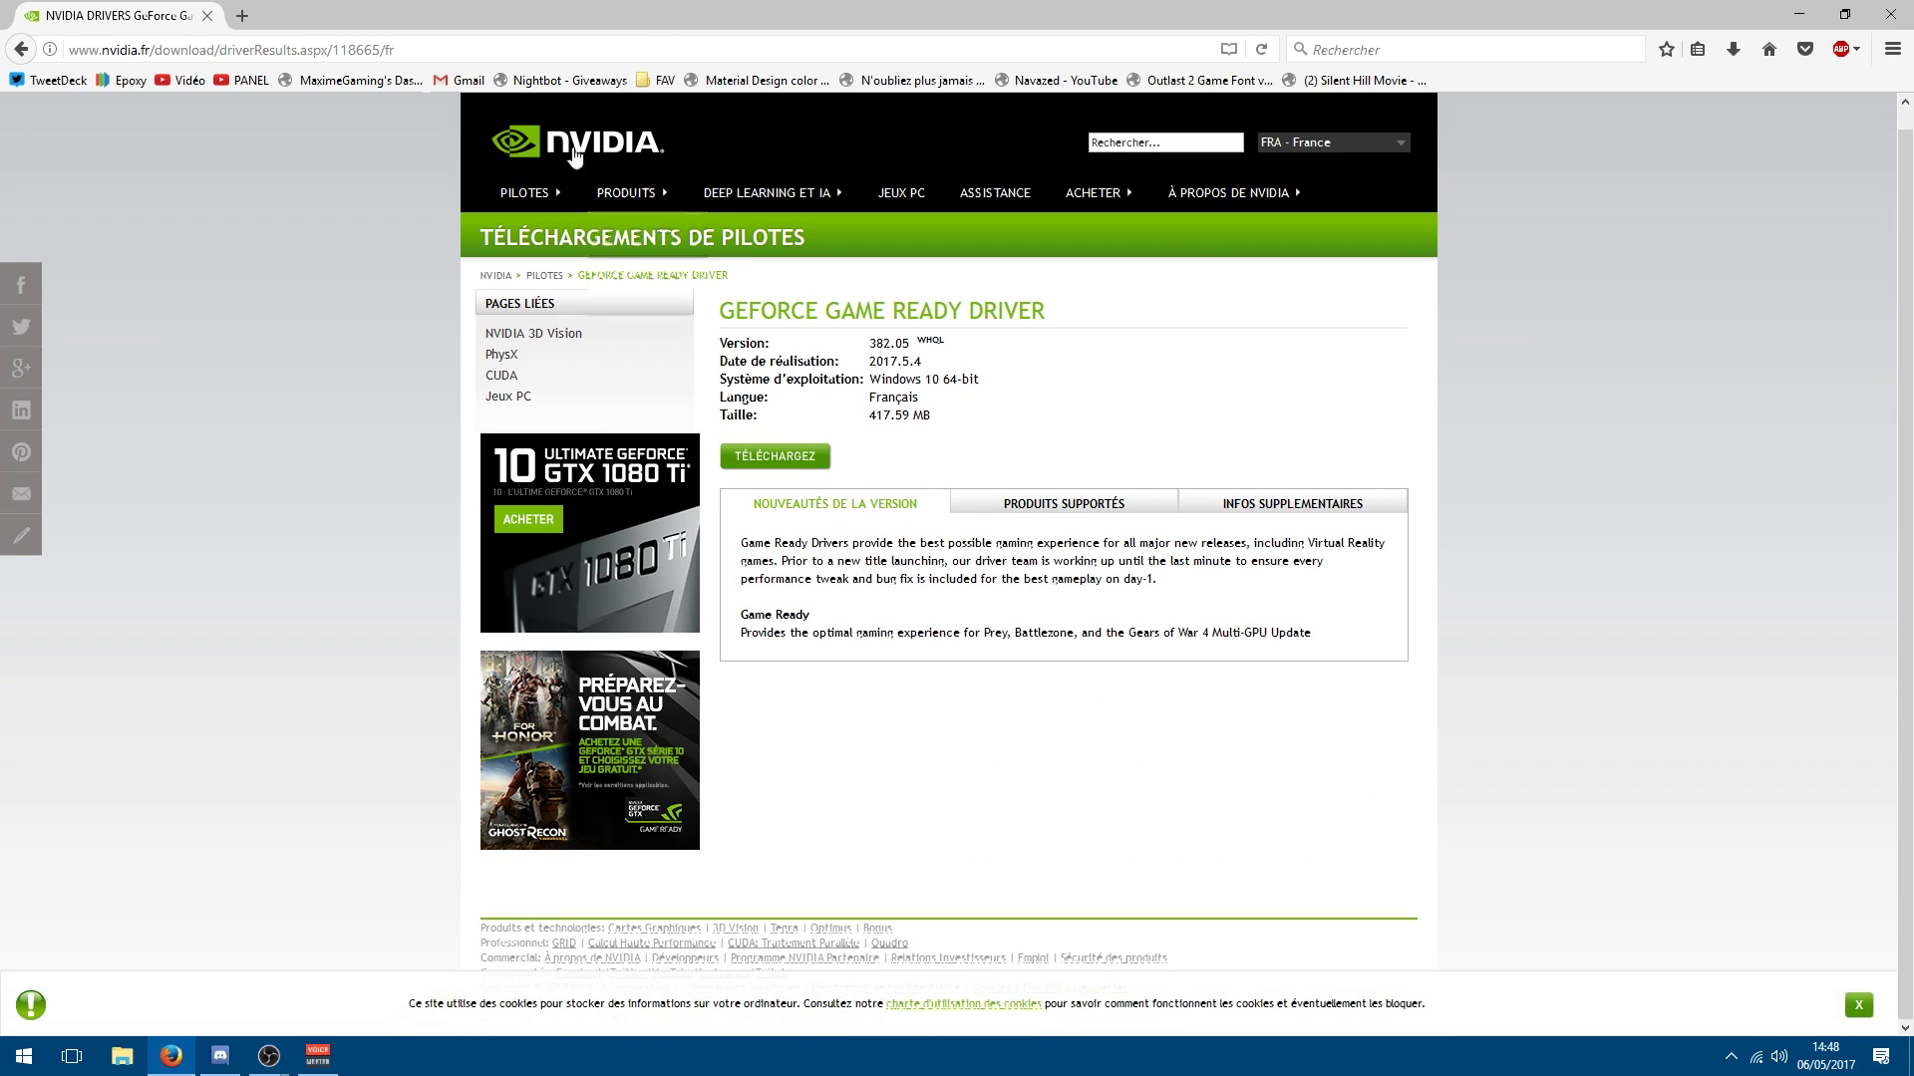
Return to the driver download page, look over its manual and automatic search options, and dismiss the cookie notice
left_click(22, 49)
scroll(1294, 451, "down", 2)
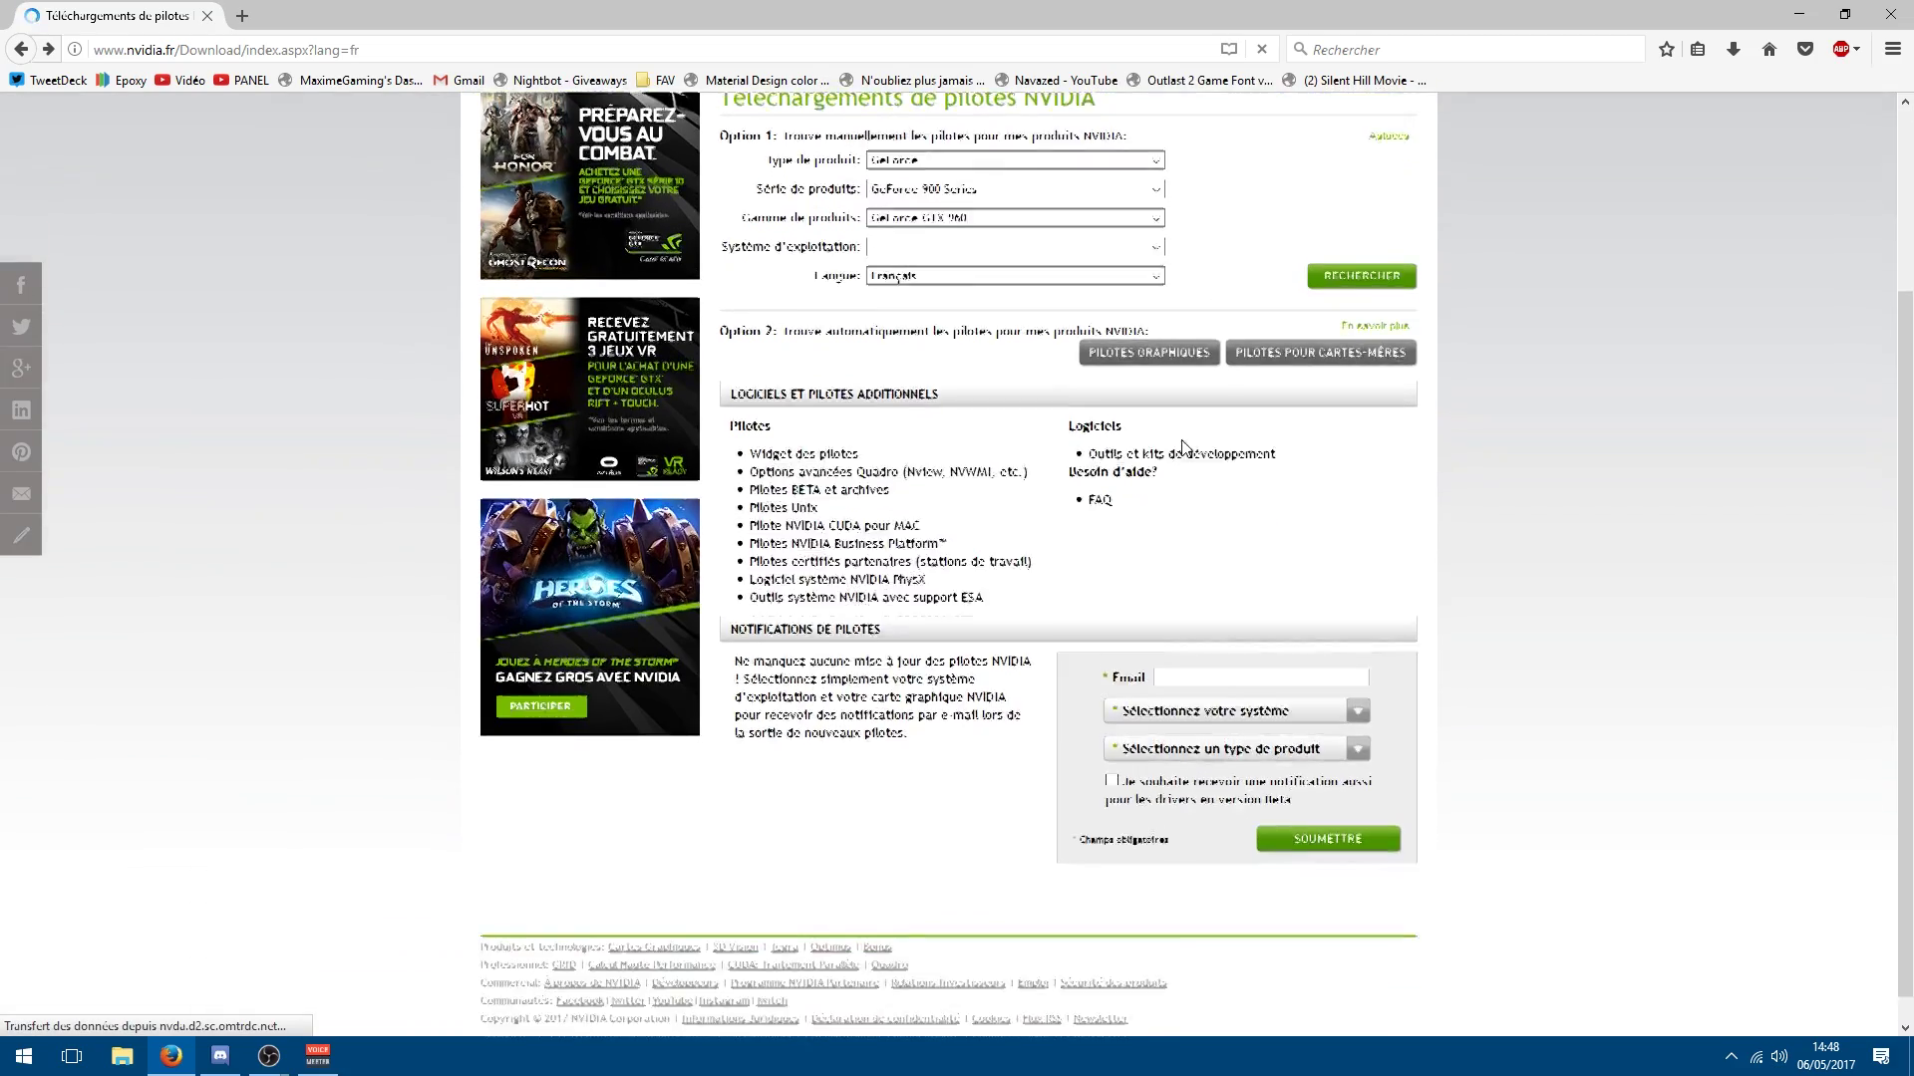
scroll(1186, 523, "down", 2)
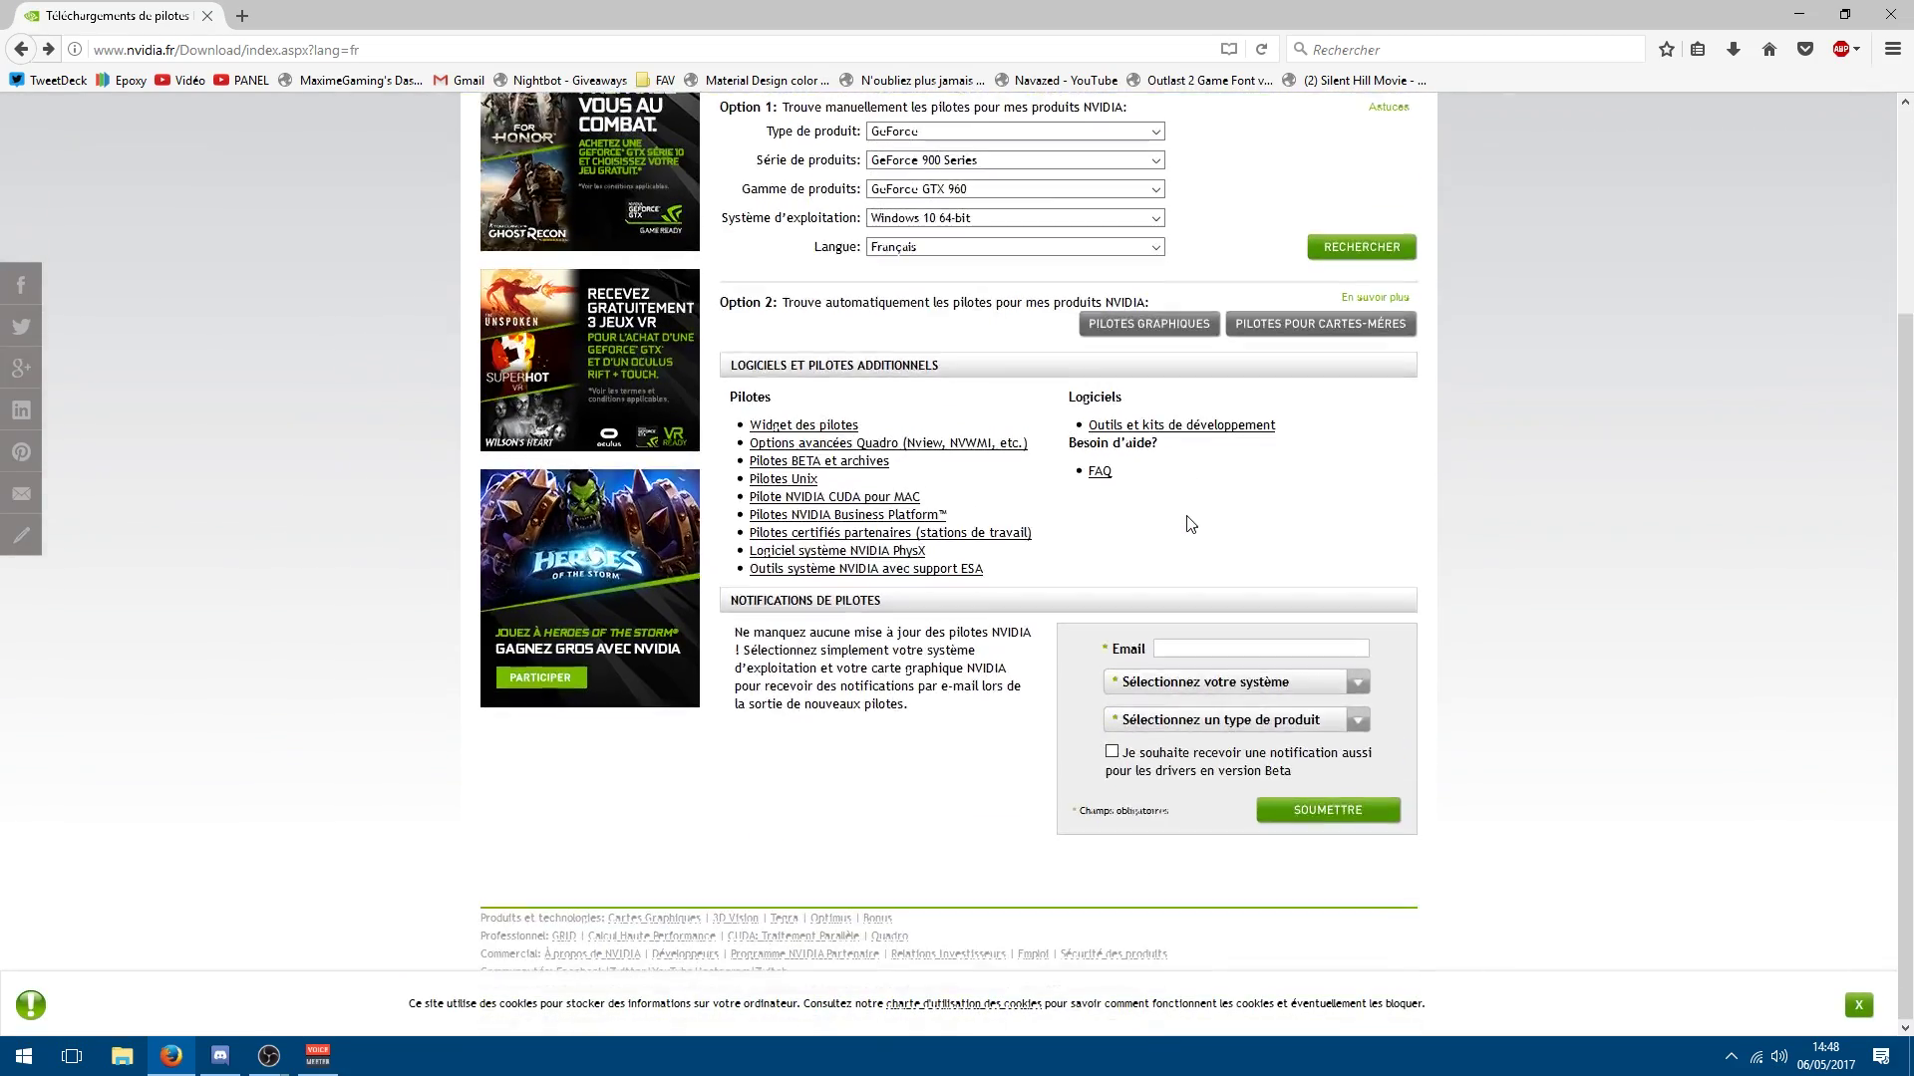
scroll(1193, 518, "up", 5)
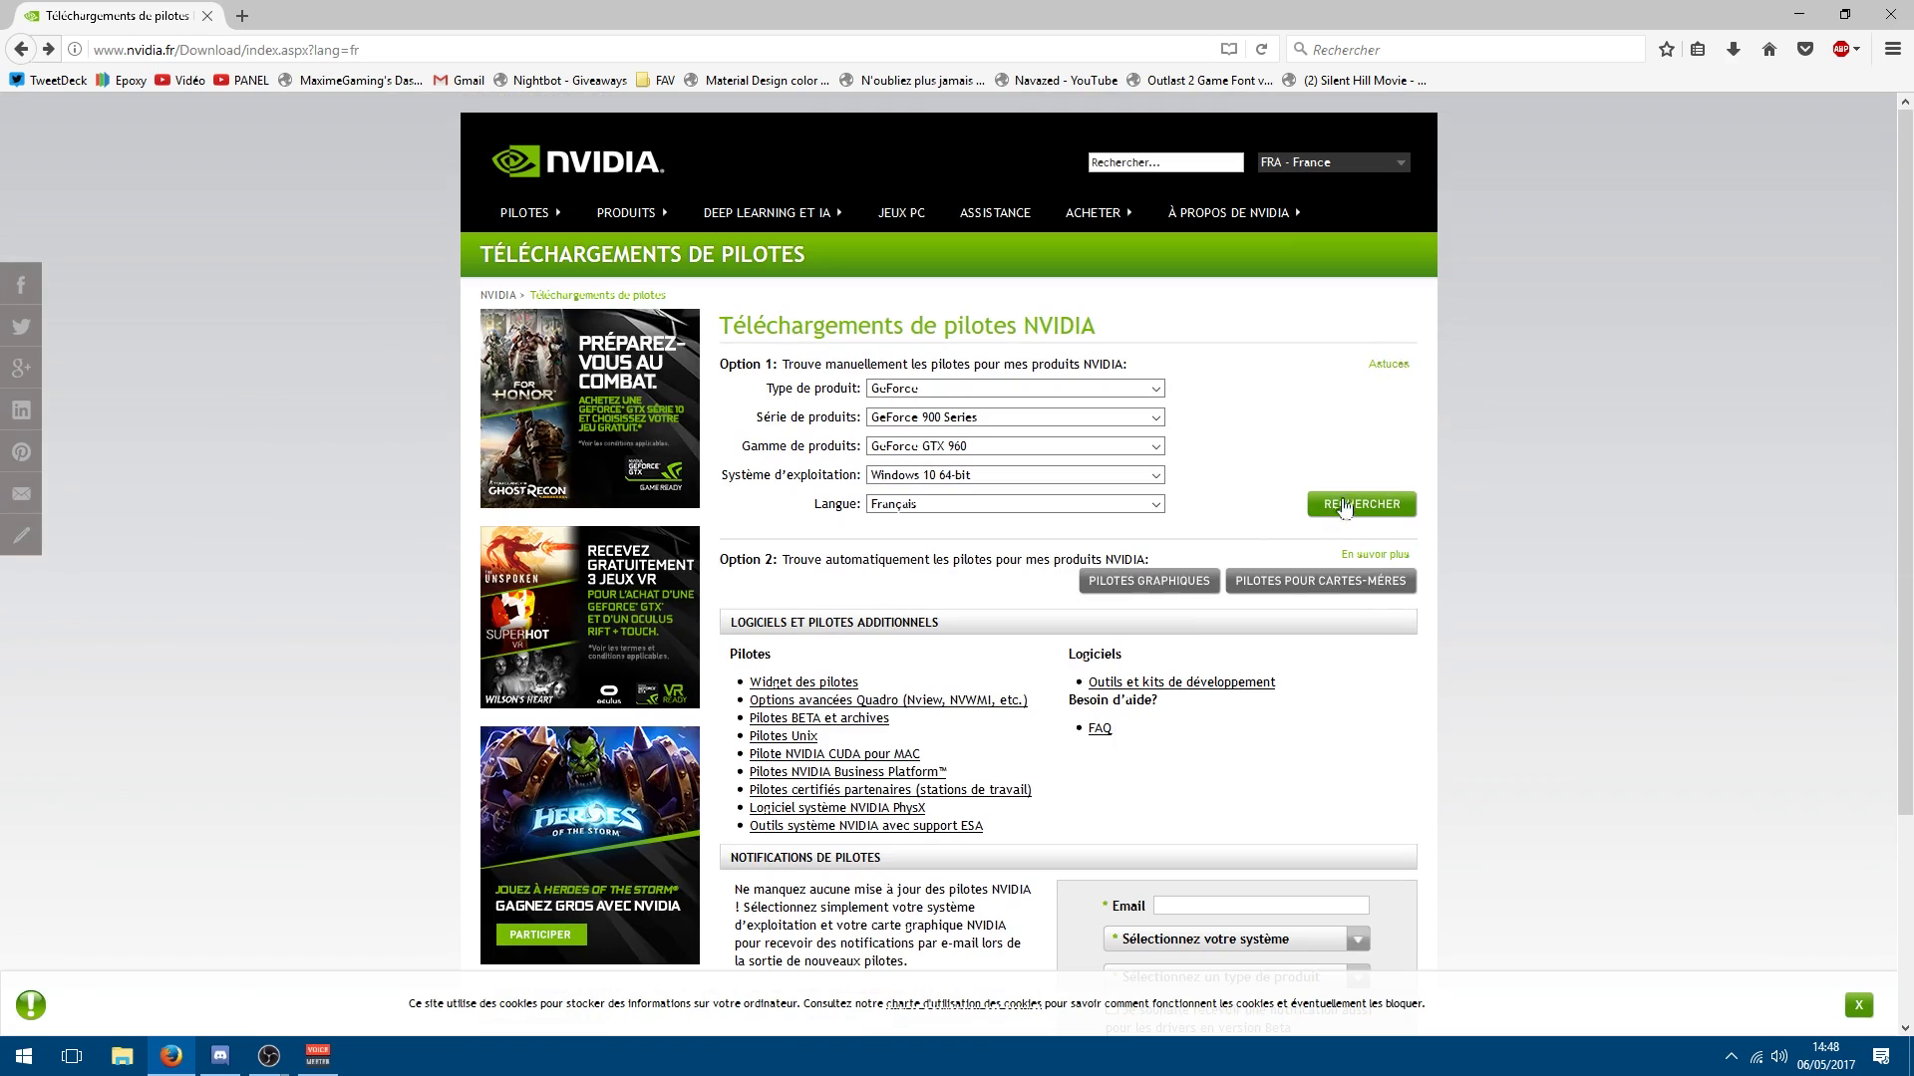
scroll(1114, 582, "down", 2)
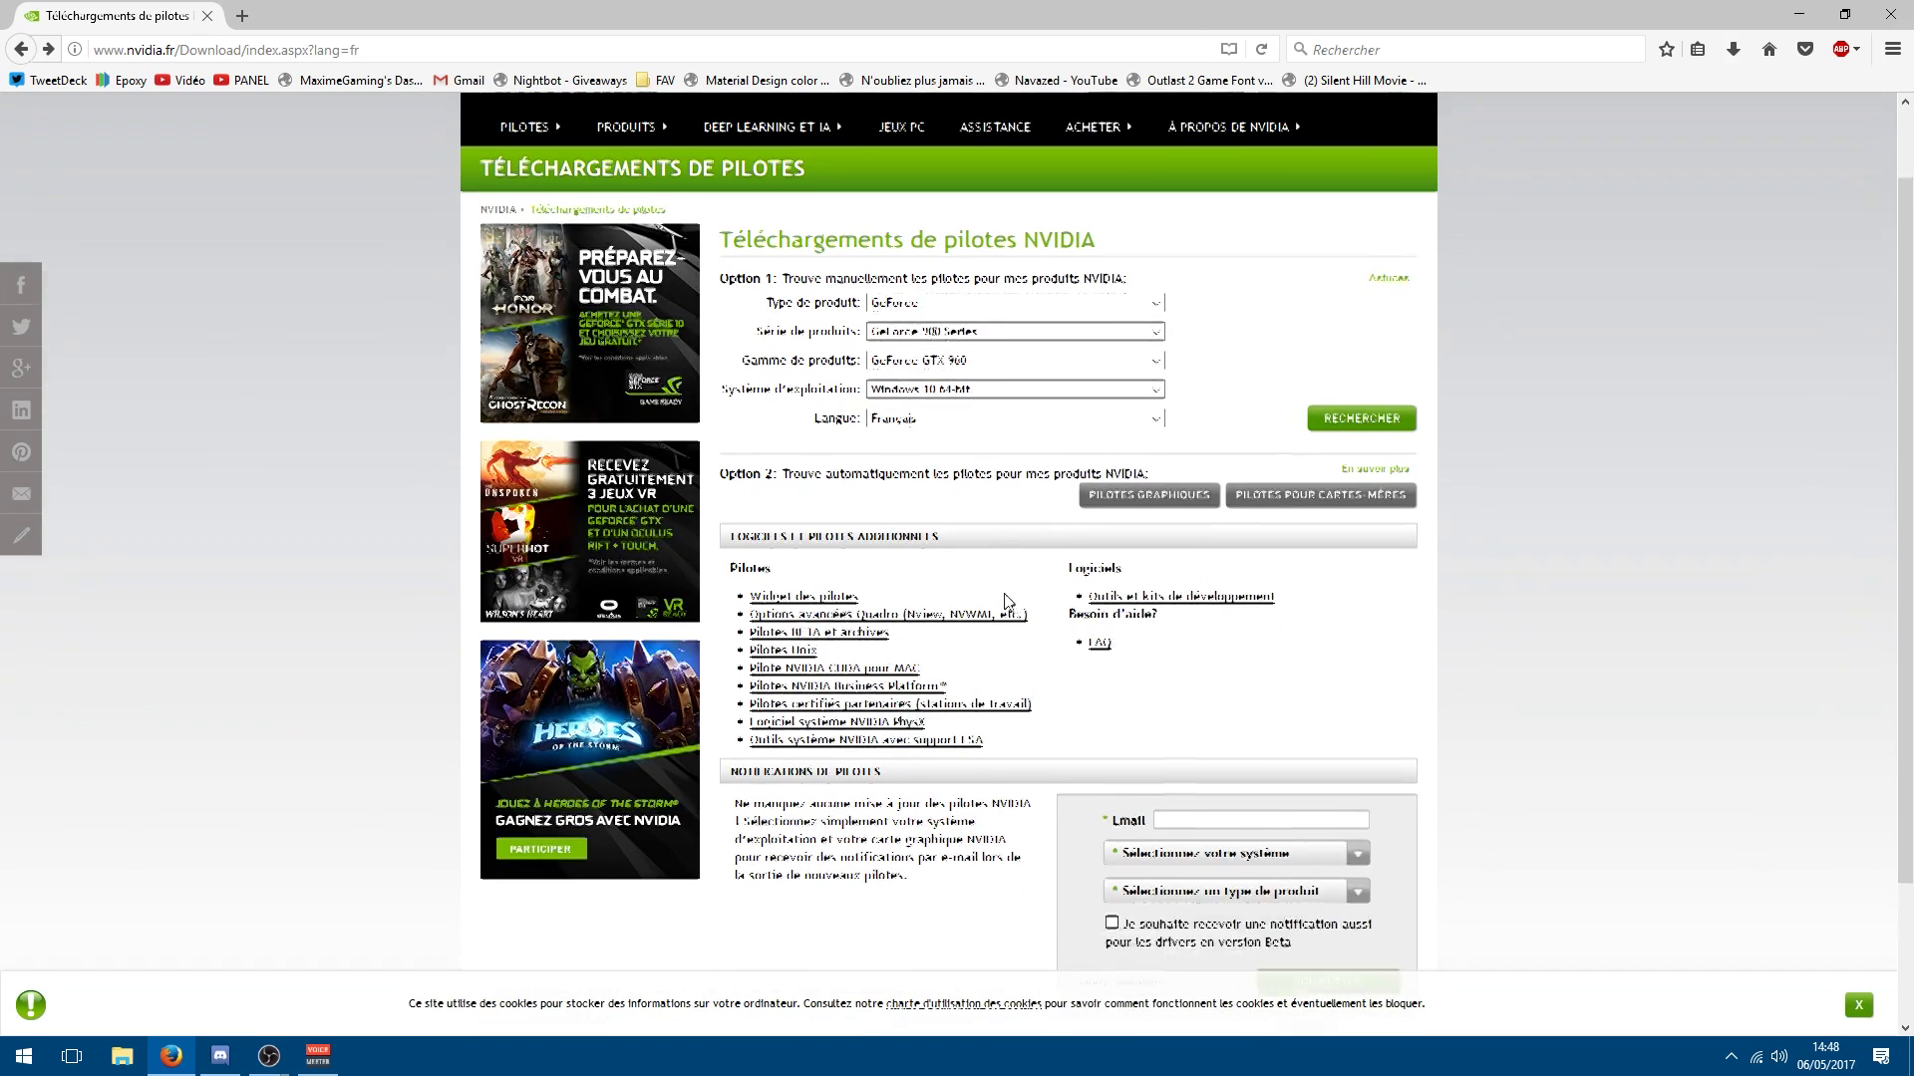
scroll(1067, 598, "up", 2)
scroll(1181, 456, "down", 2)
scroll(1181, 450, "down", 3)
scroll(1181, 449, "up", 4)
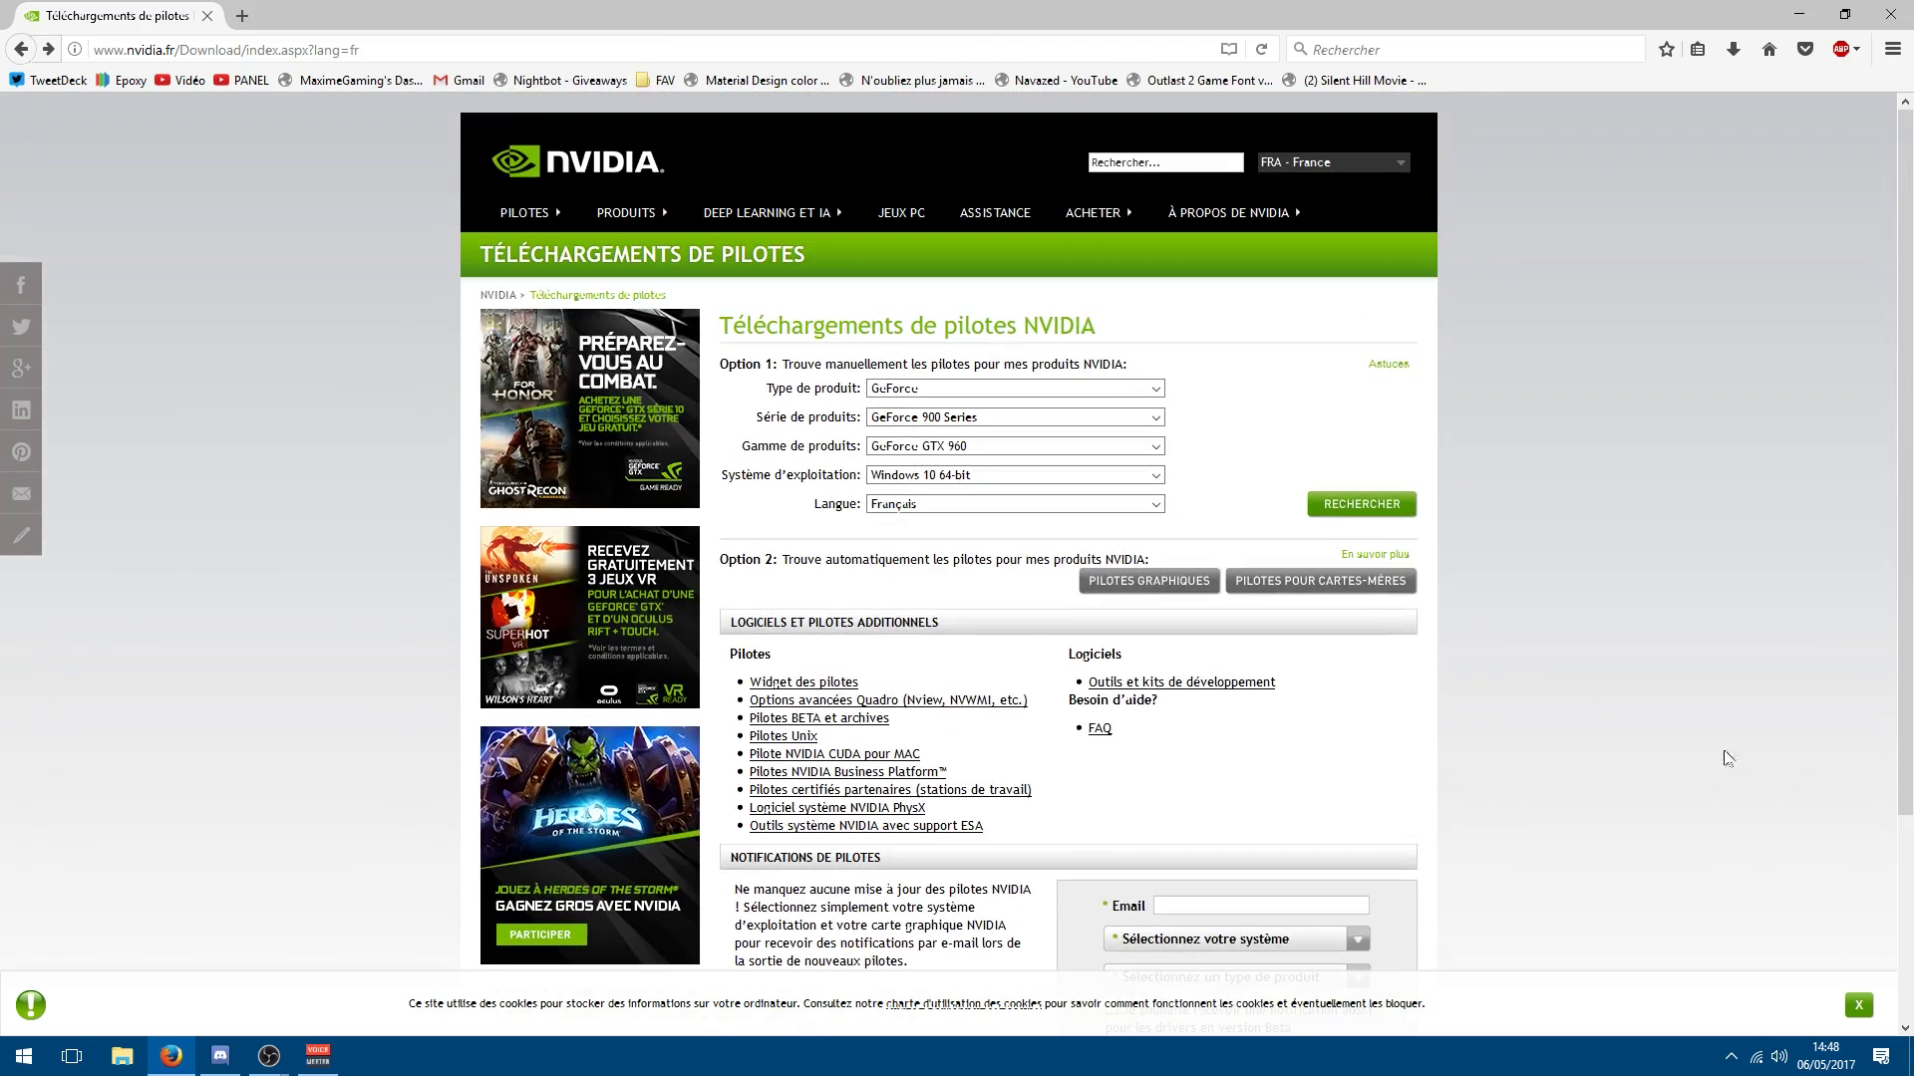
left_click(1862, 1007)
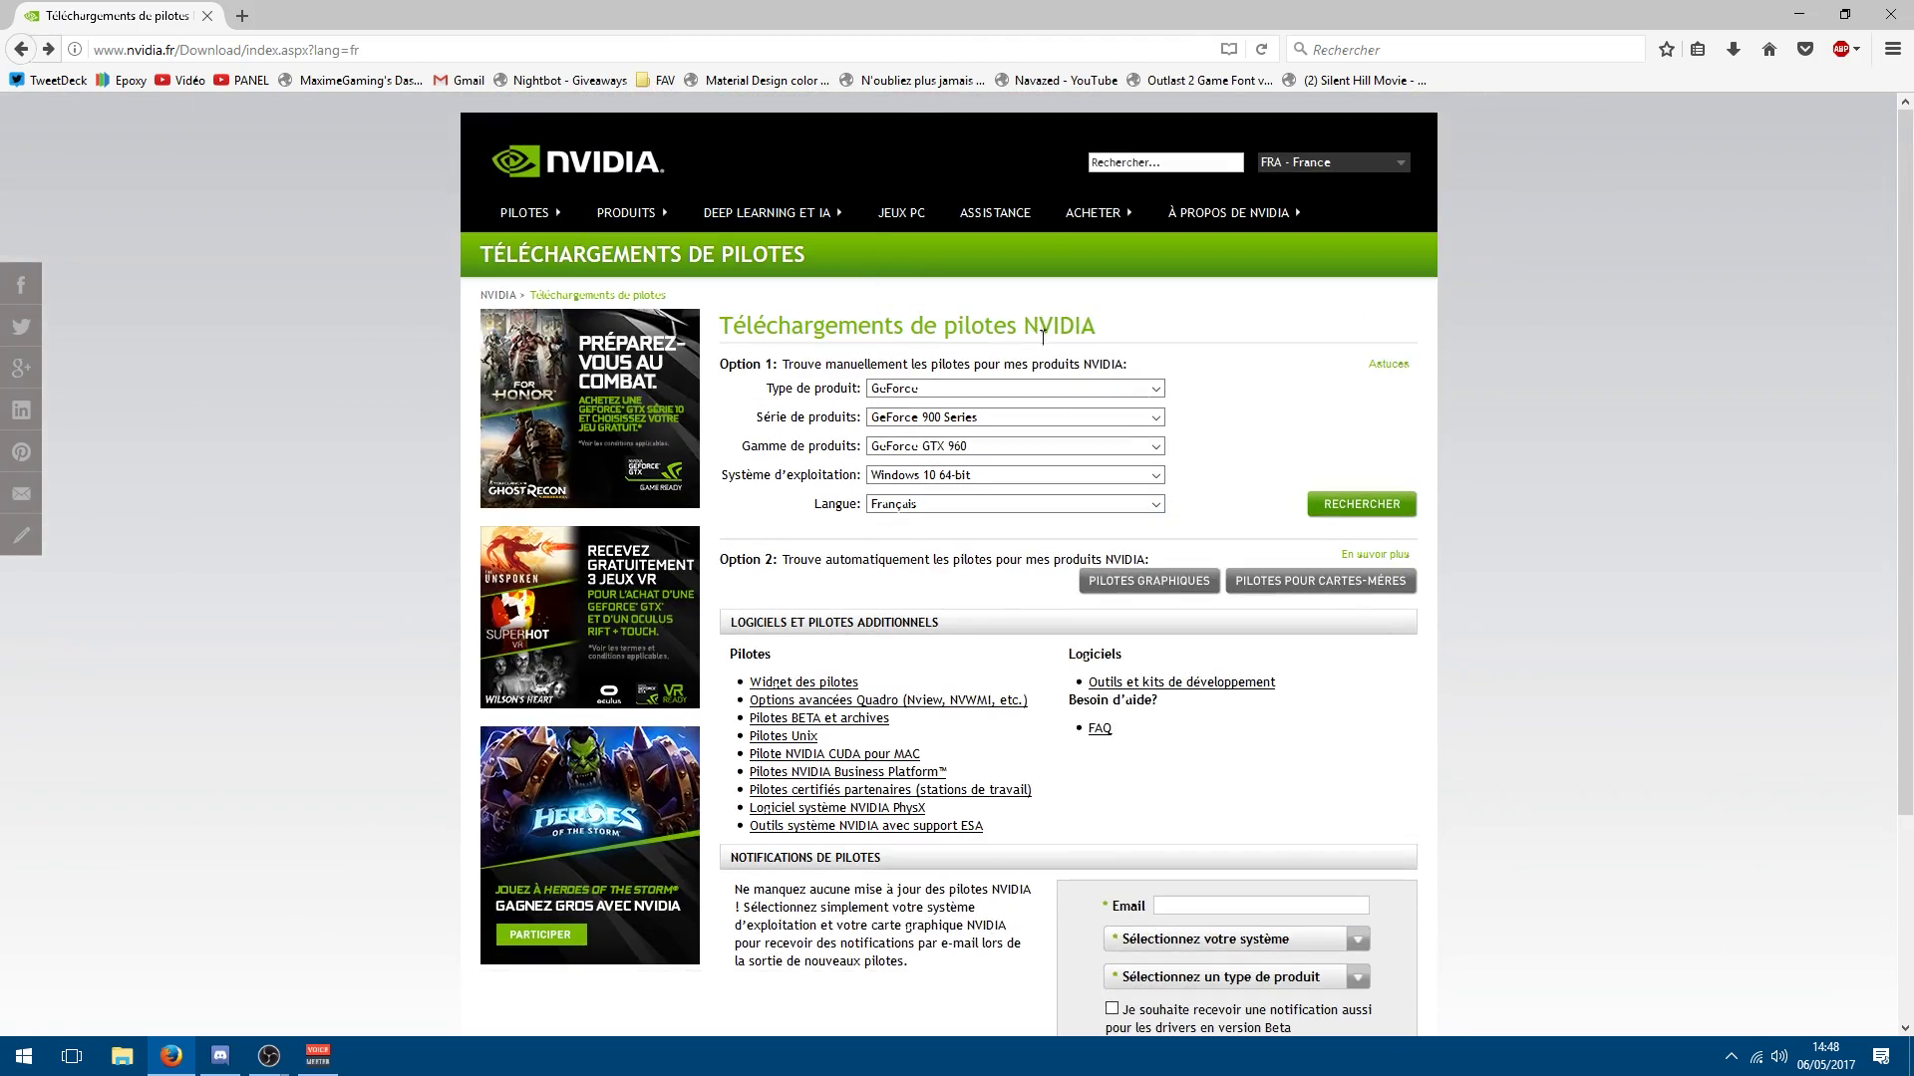
Minimize the browser and OBS to reach the desktop and open the Windows display settings
left_click(1818, 14)
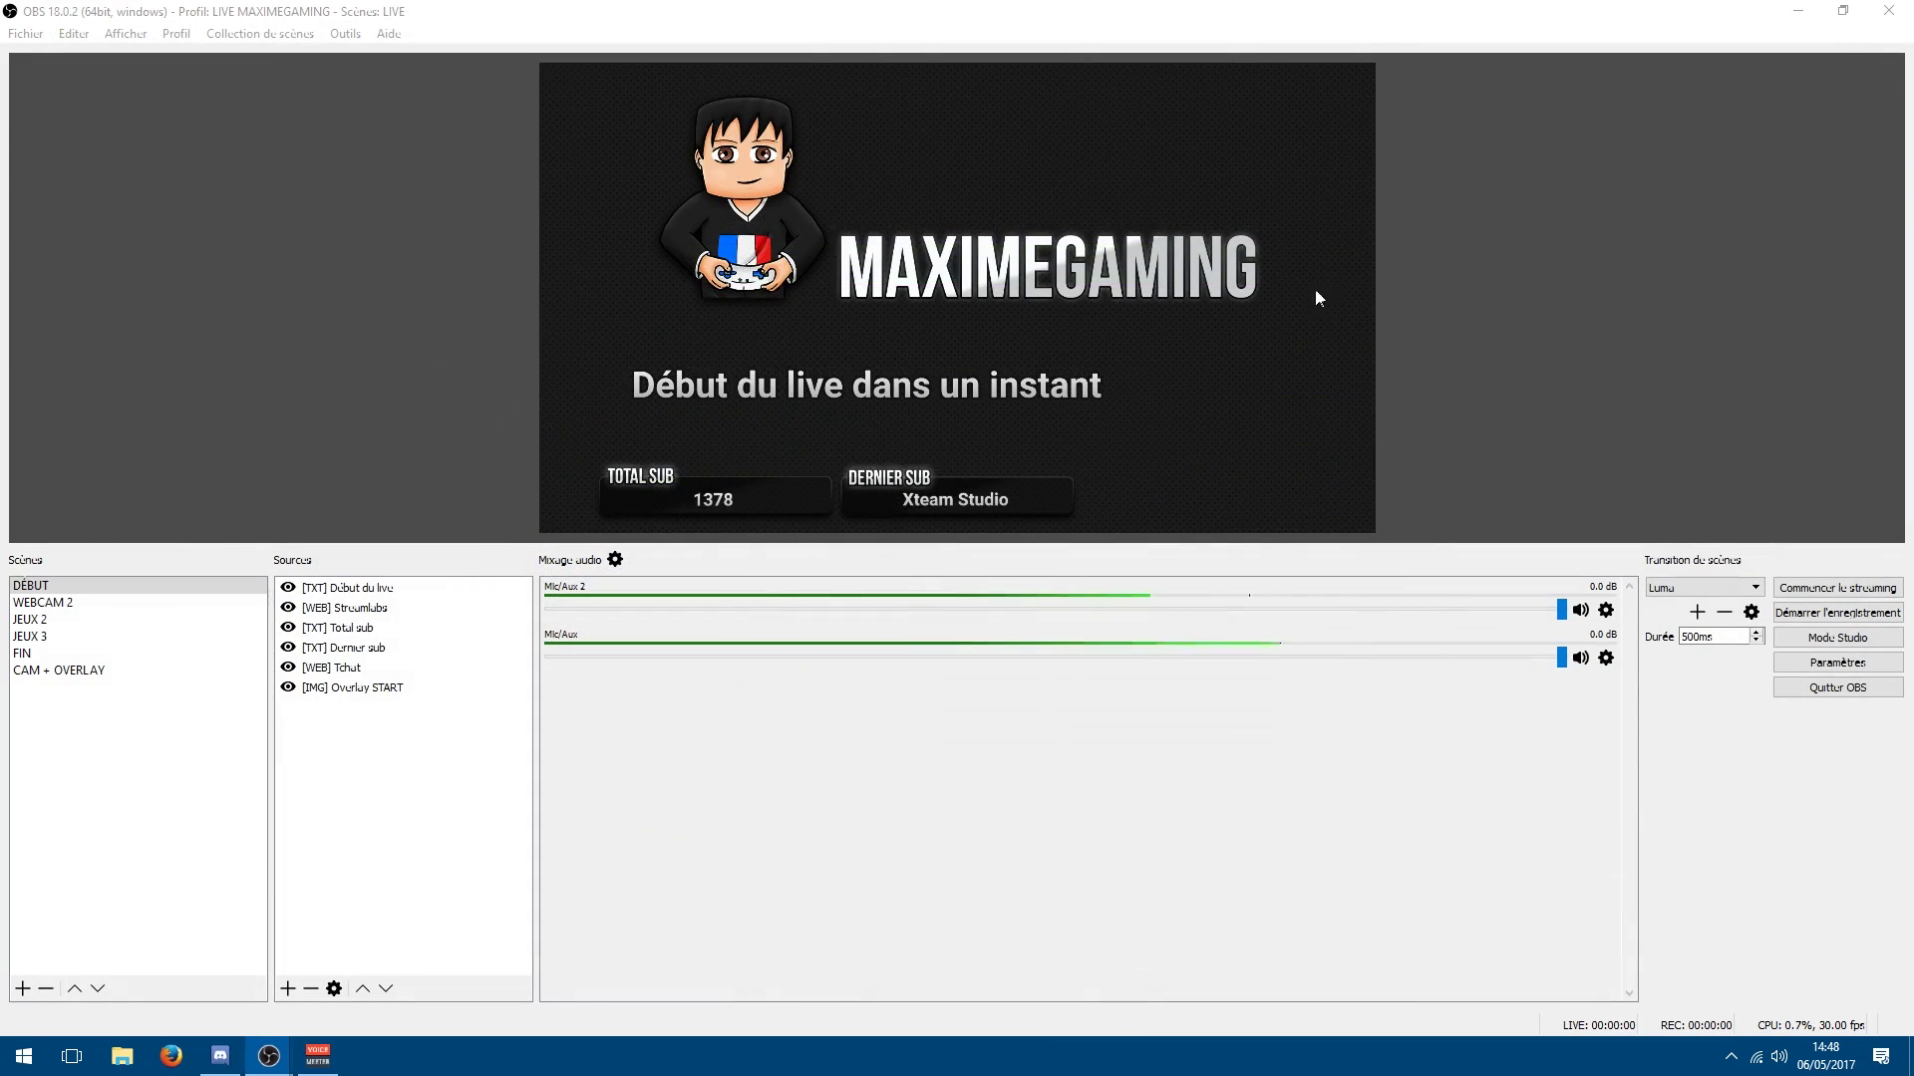
left_click(1800, 10)
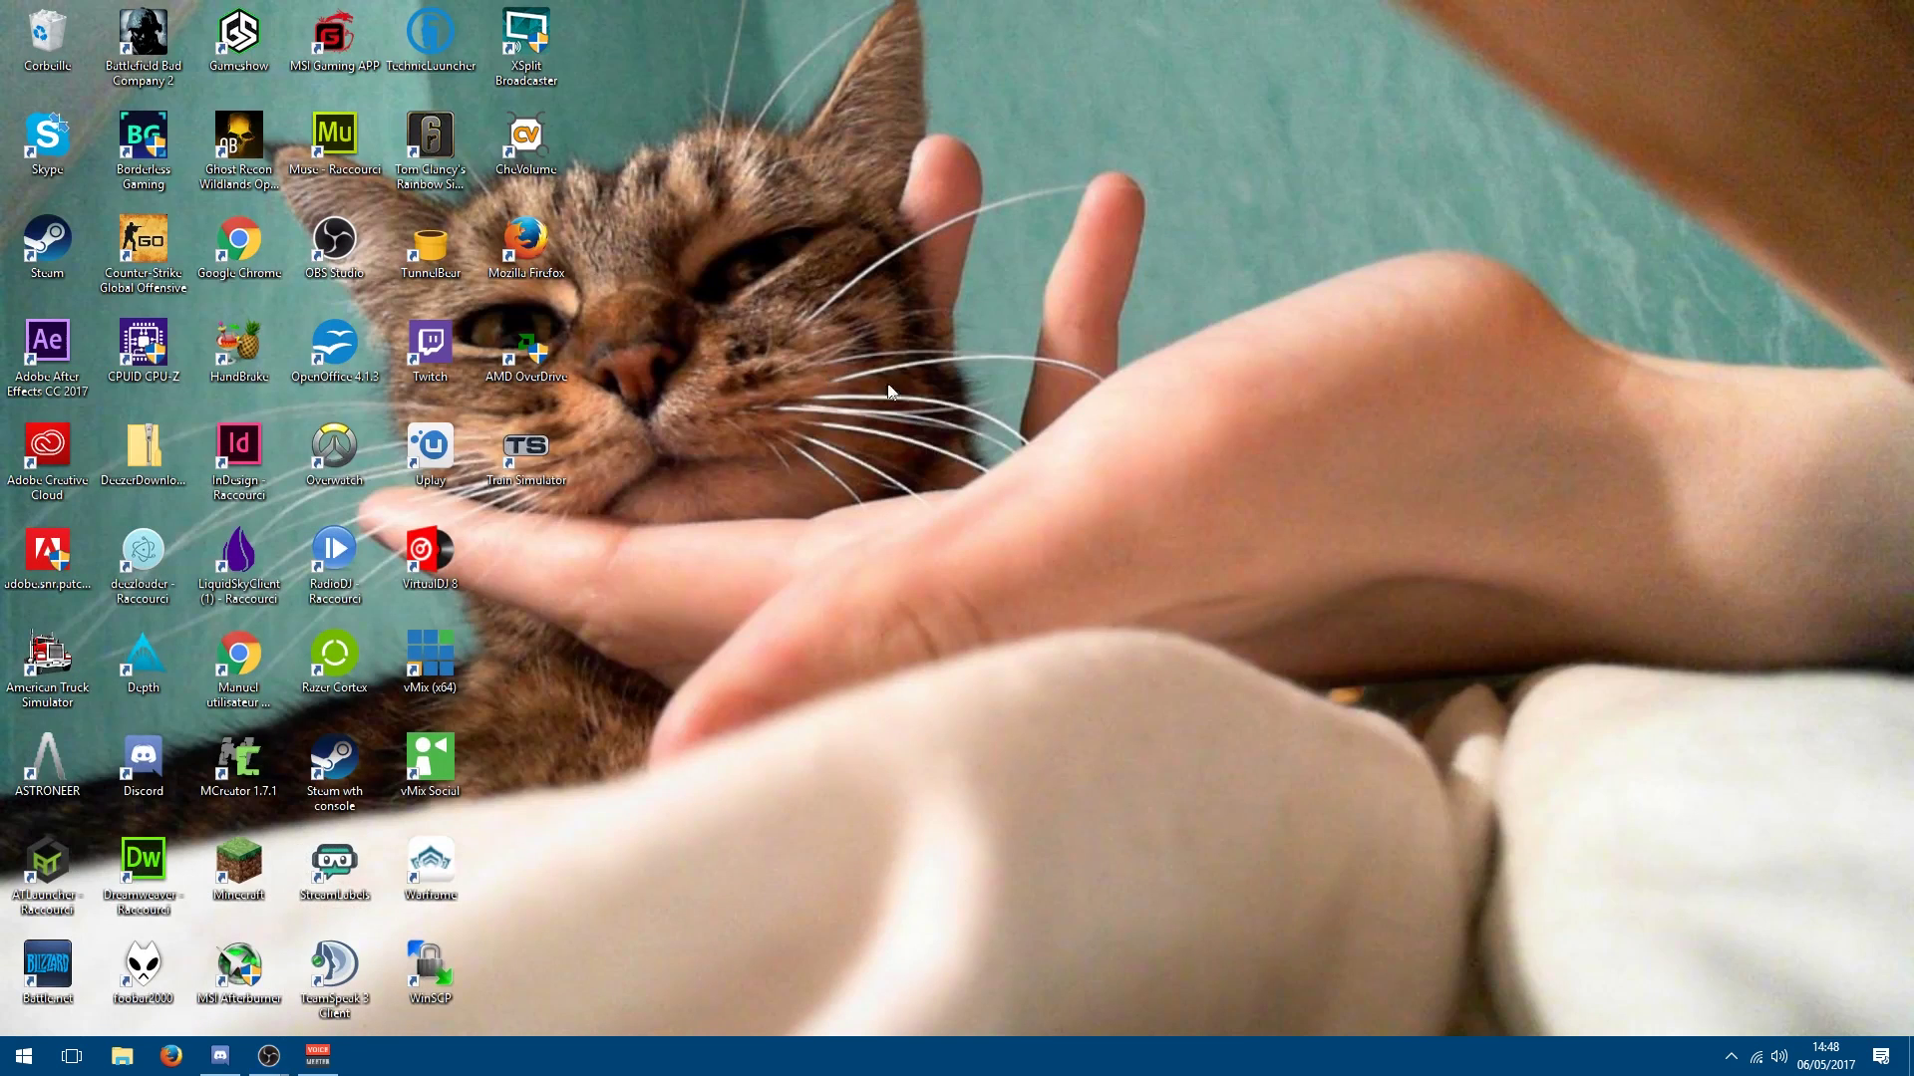
right_click(846, 376)
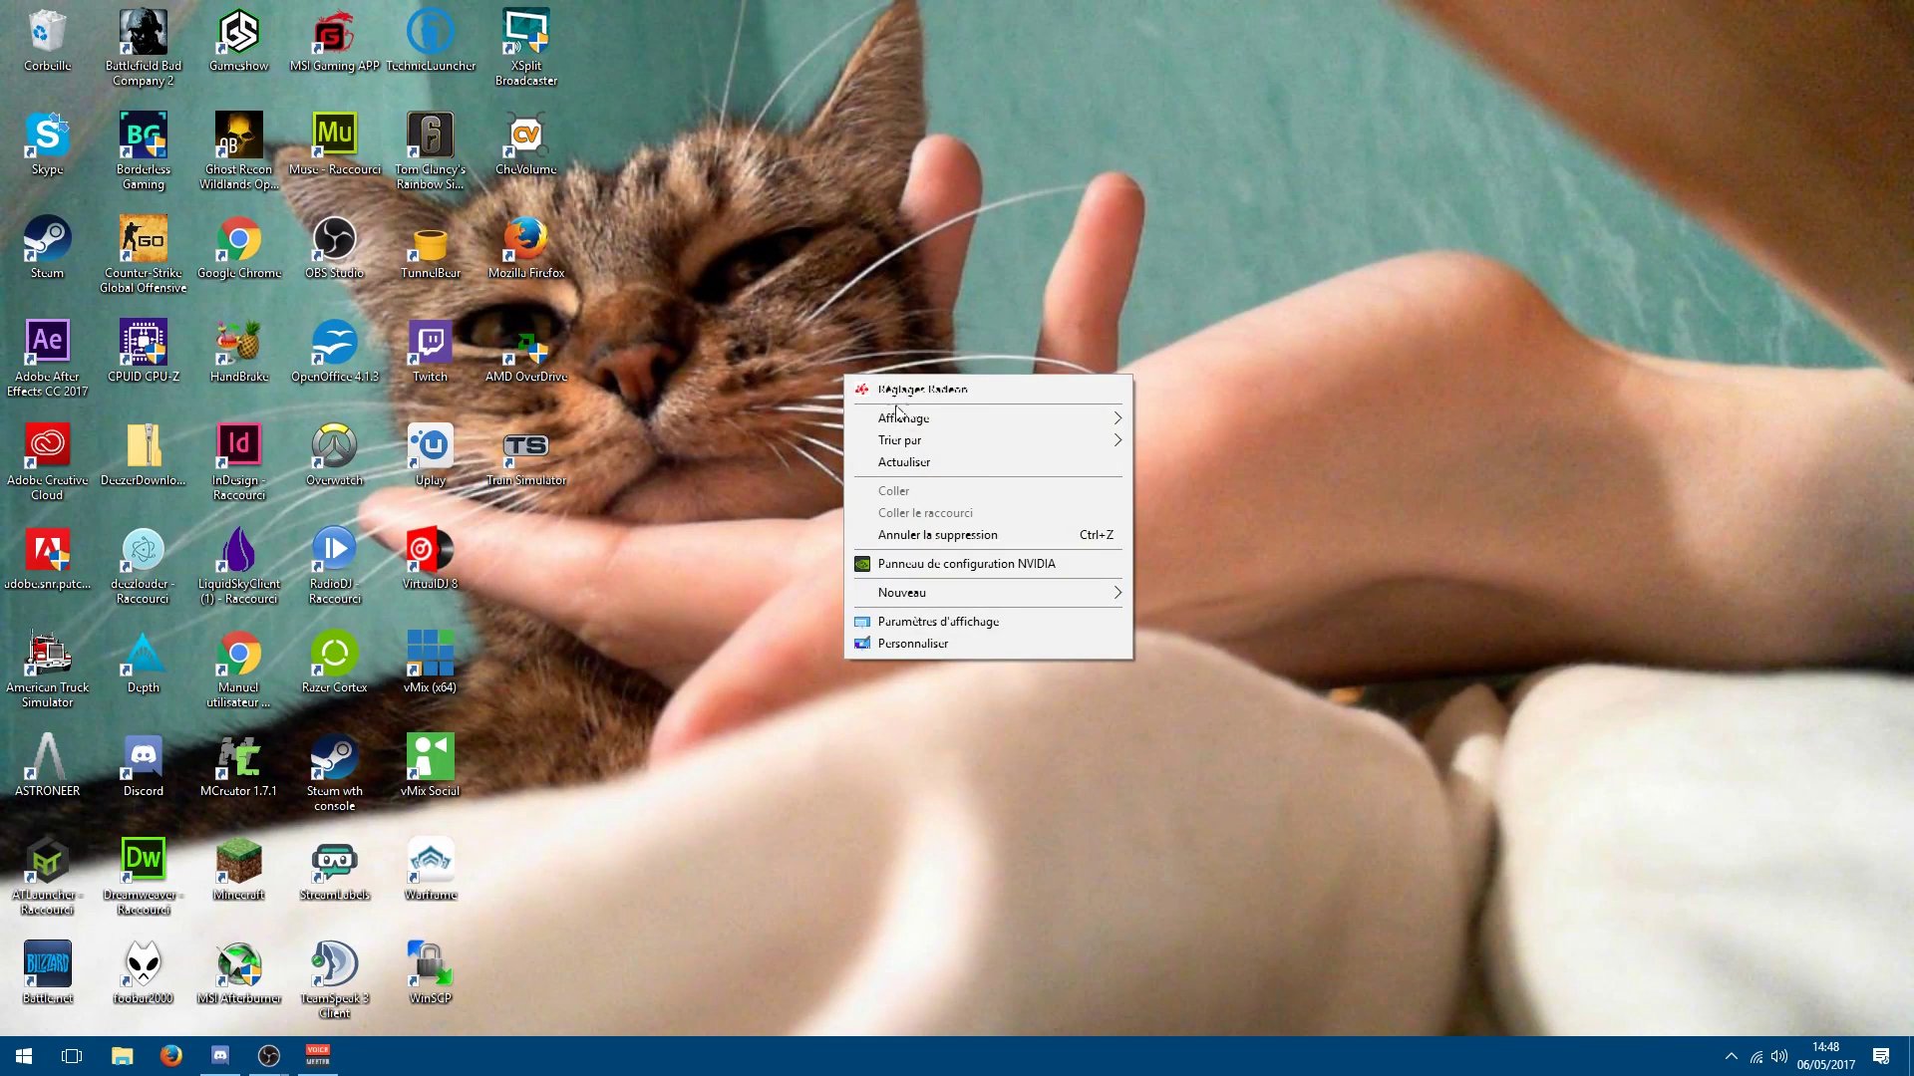
mouse_move(927, 426)
left_click(913, 623)
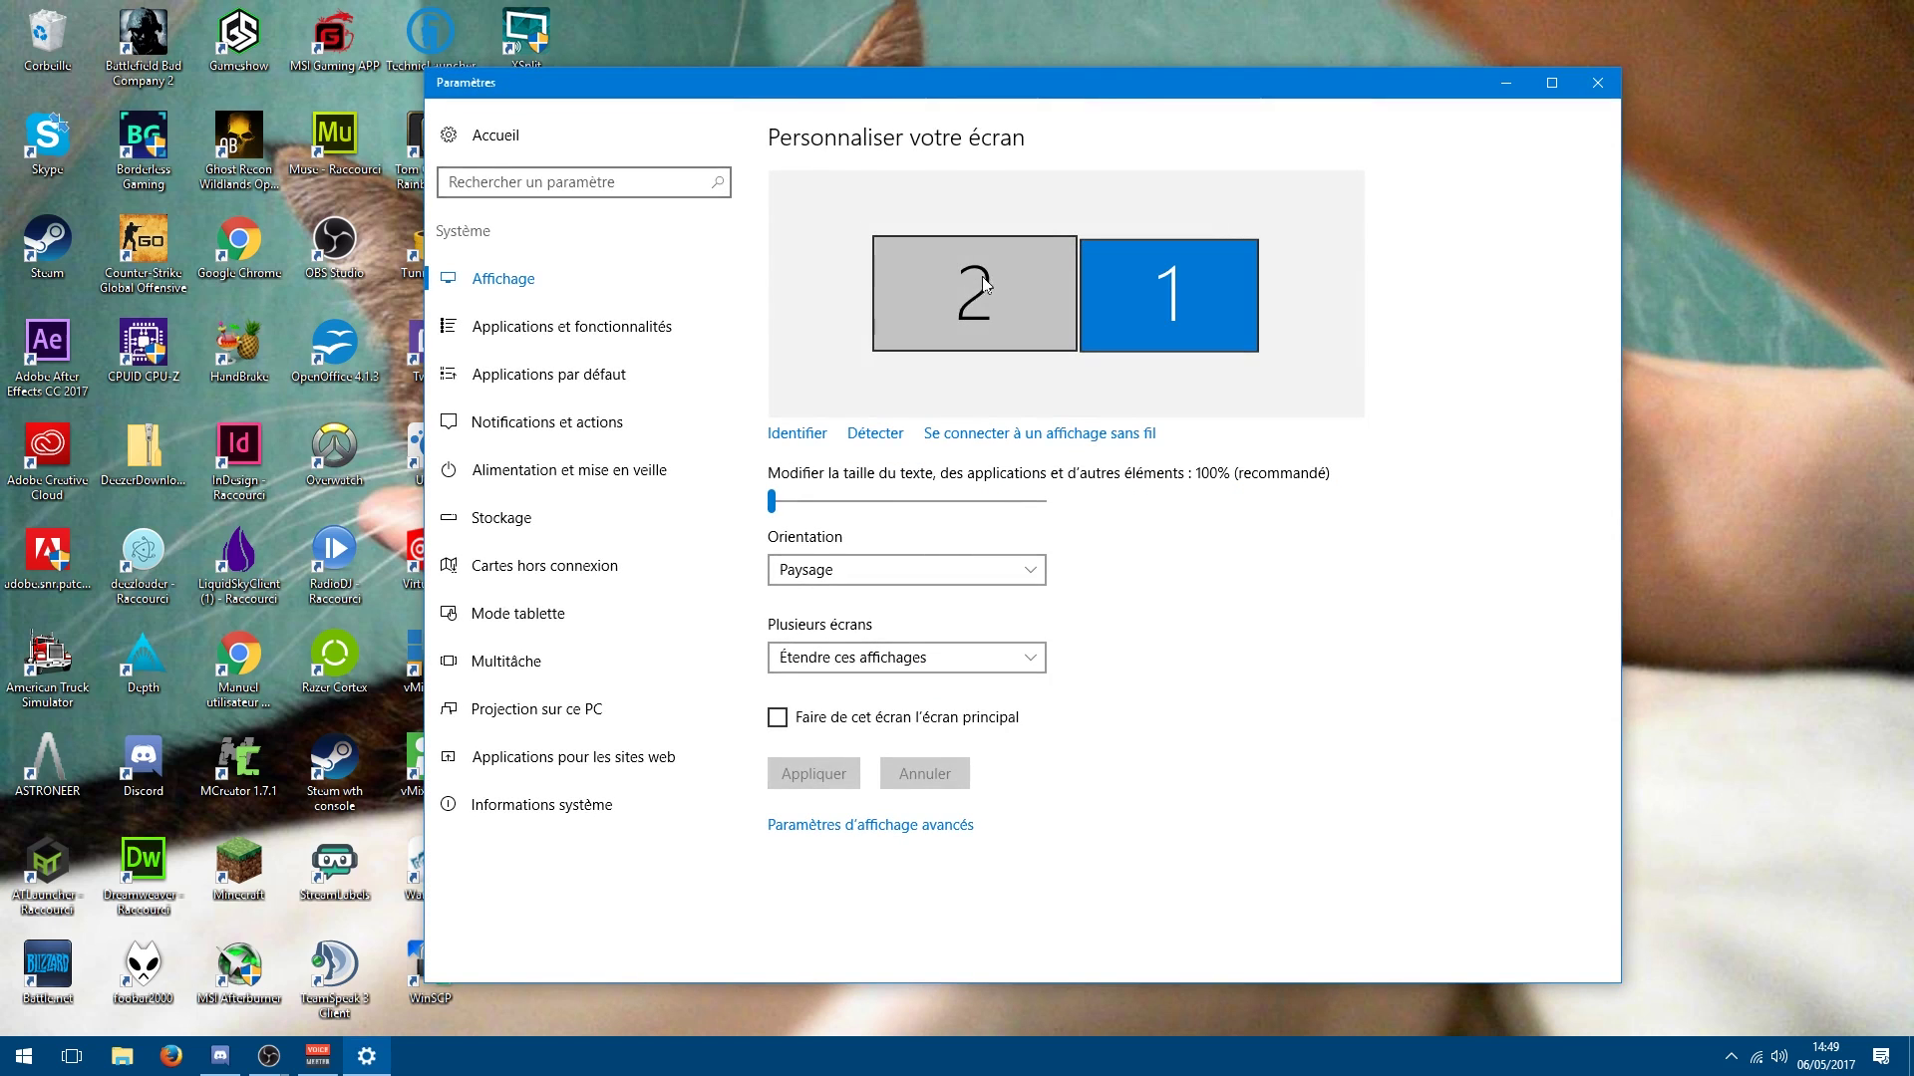
Examine the arrangement of monitors 1 and 2 by selecting each in turn, and close the display settings
left_click(1012, 296)
left_click(1188, 297)
left_click(993, 297)
left_click(1188, 296)
left_click(997, 297)
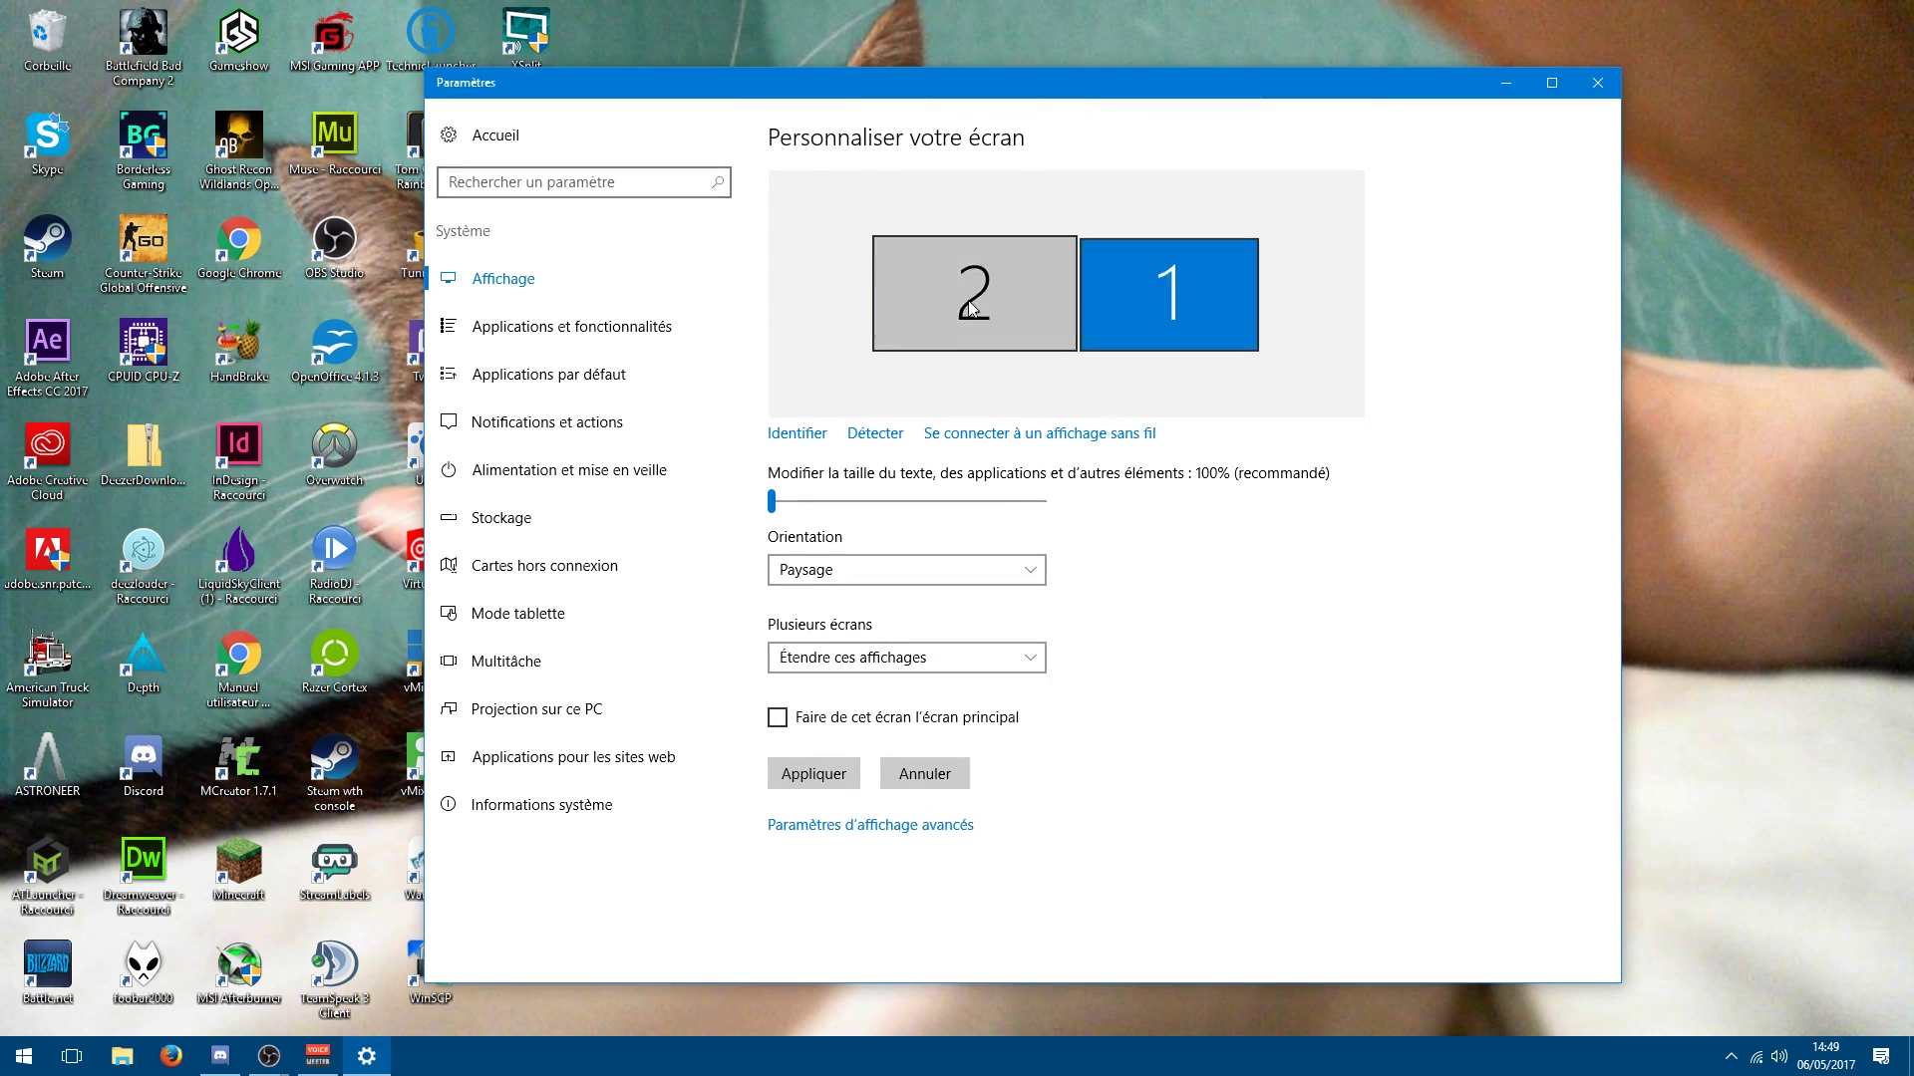
left_click(988, 335)
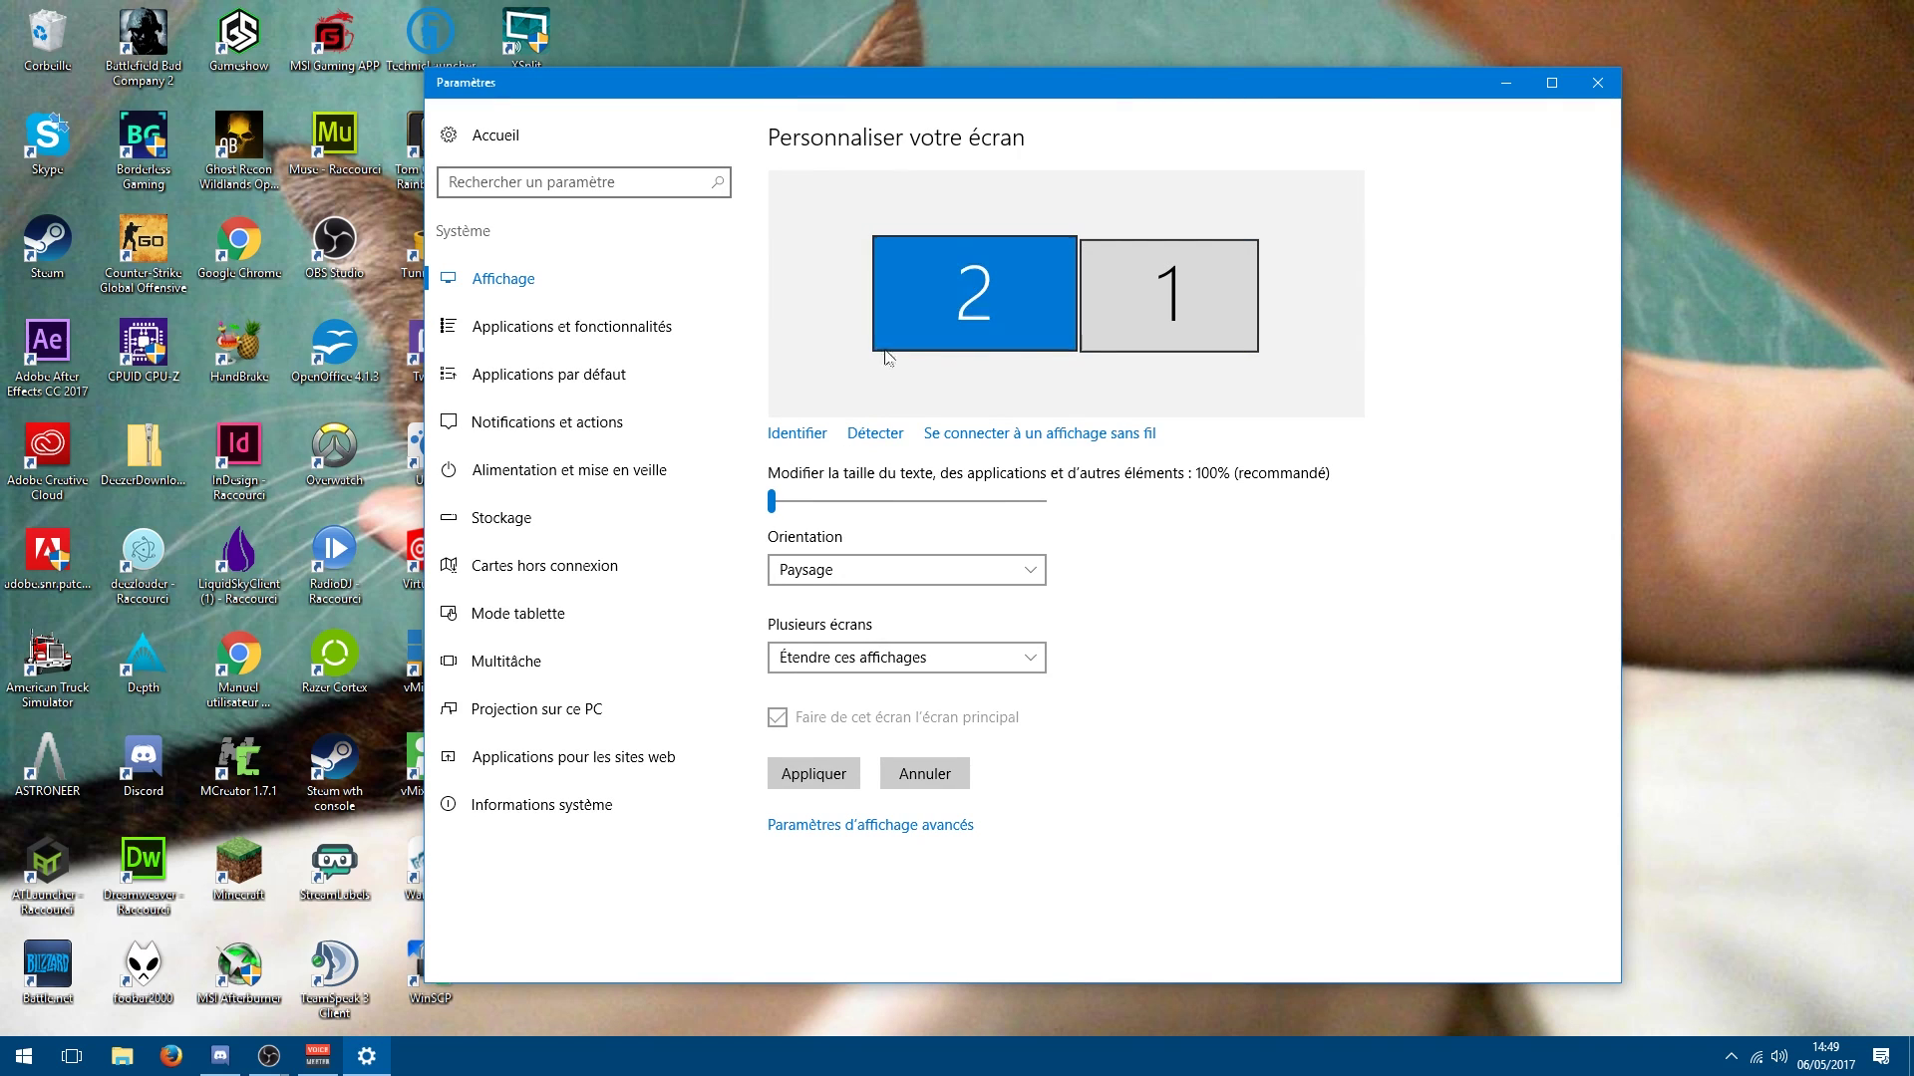
left_click(1146, 295)
left_click(1032, 296)
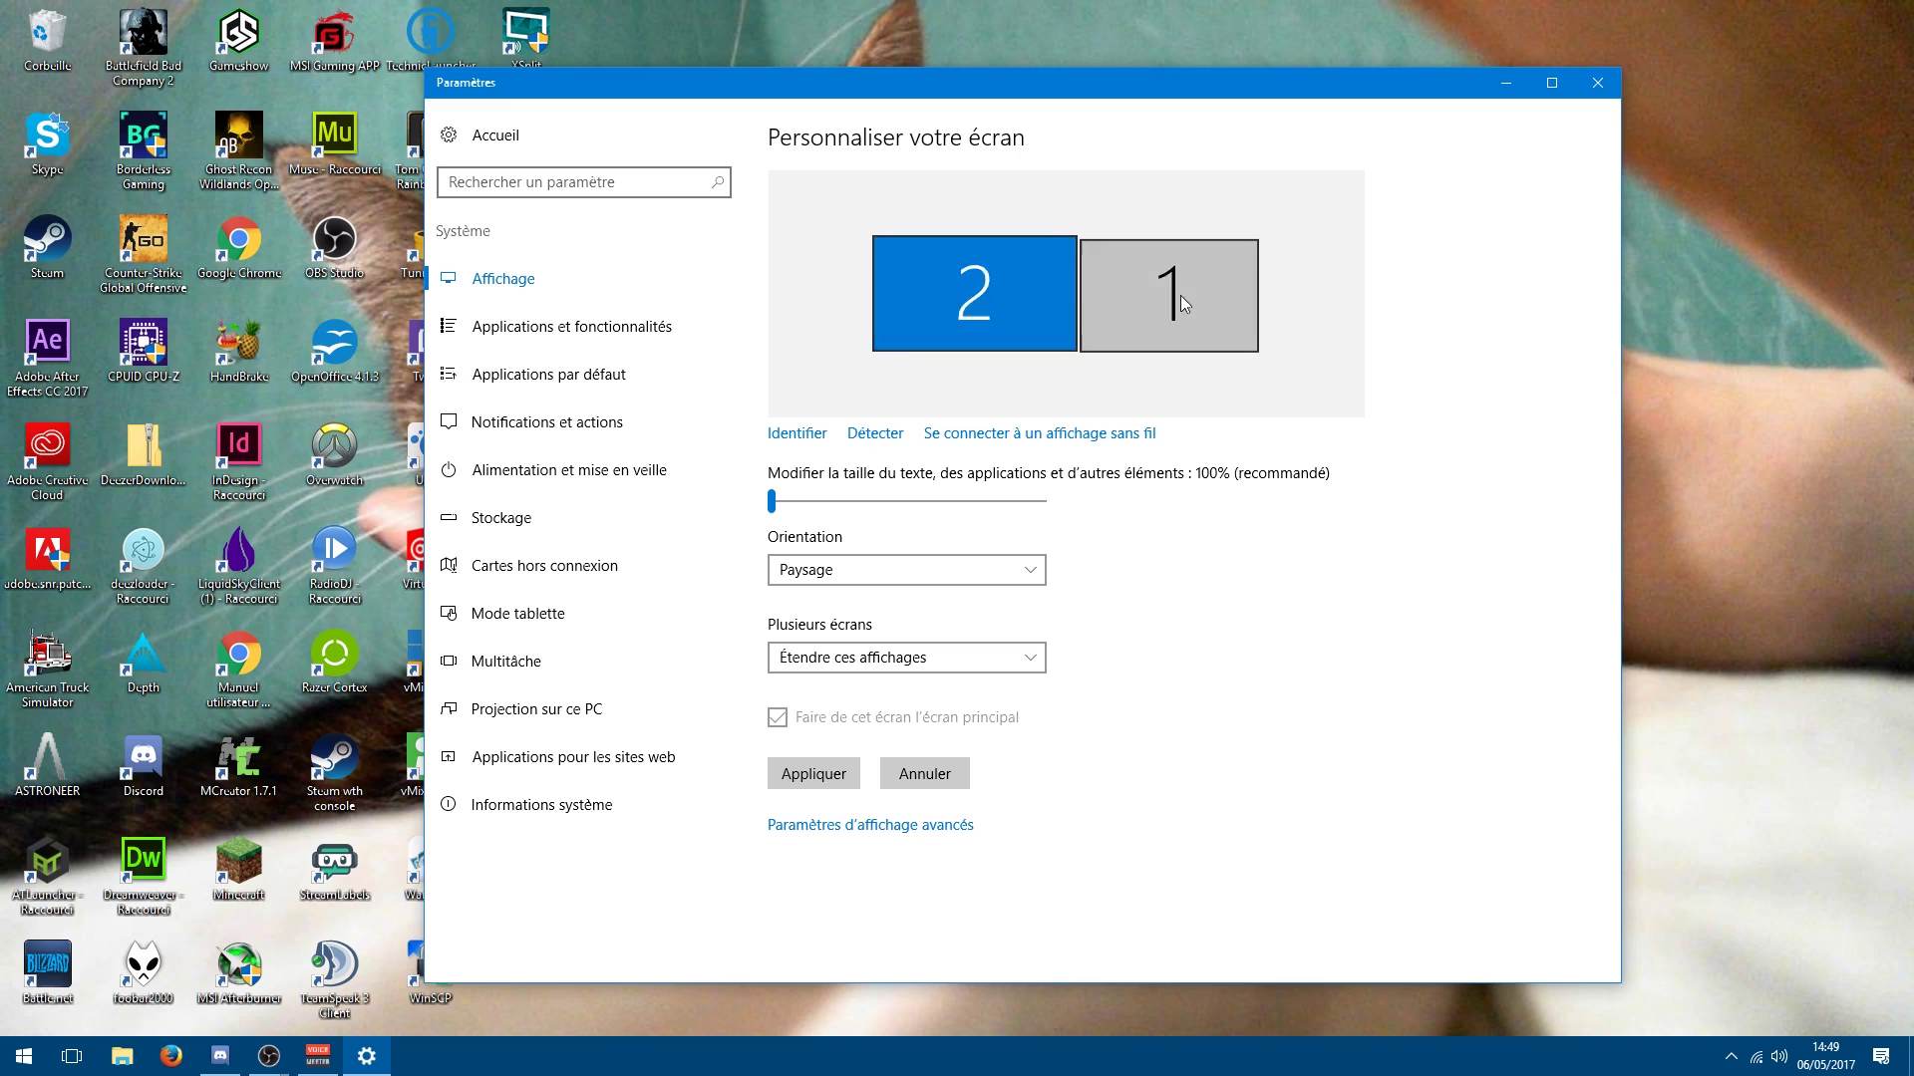
left_click(1181, 295)
left_click(987, 299)
left_click(1157, 299)
left_click(1026, 301)
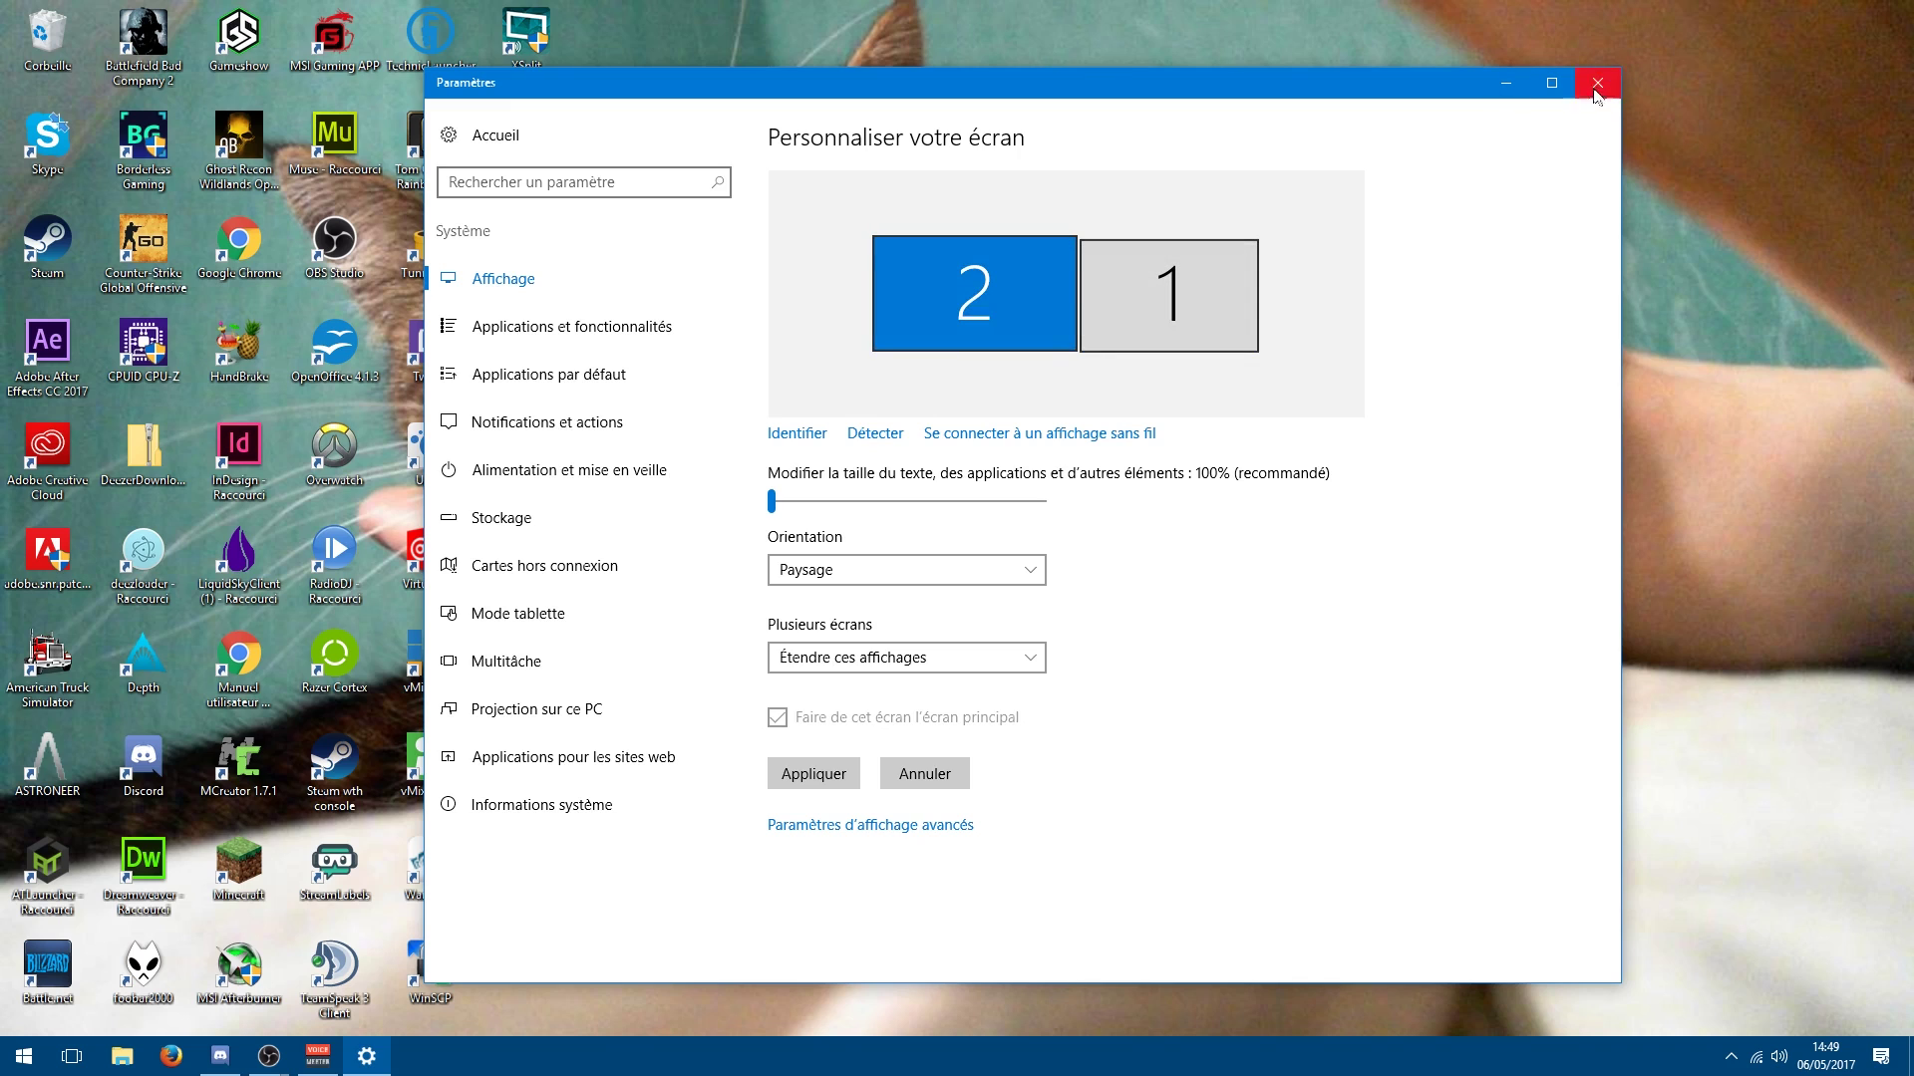
left_click(1217, 299)
left_click(977, 304)
left_click(1140, 301)
left_click(1018, 299)
left_click(1103, 296)
left_click(1042, 298)
left_click(1104, 296)
left_click(1047, 296)
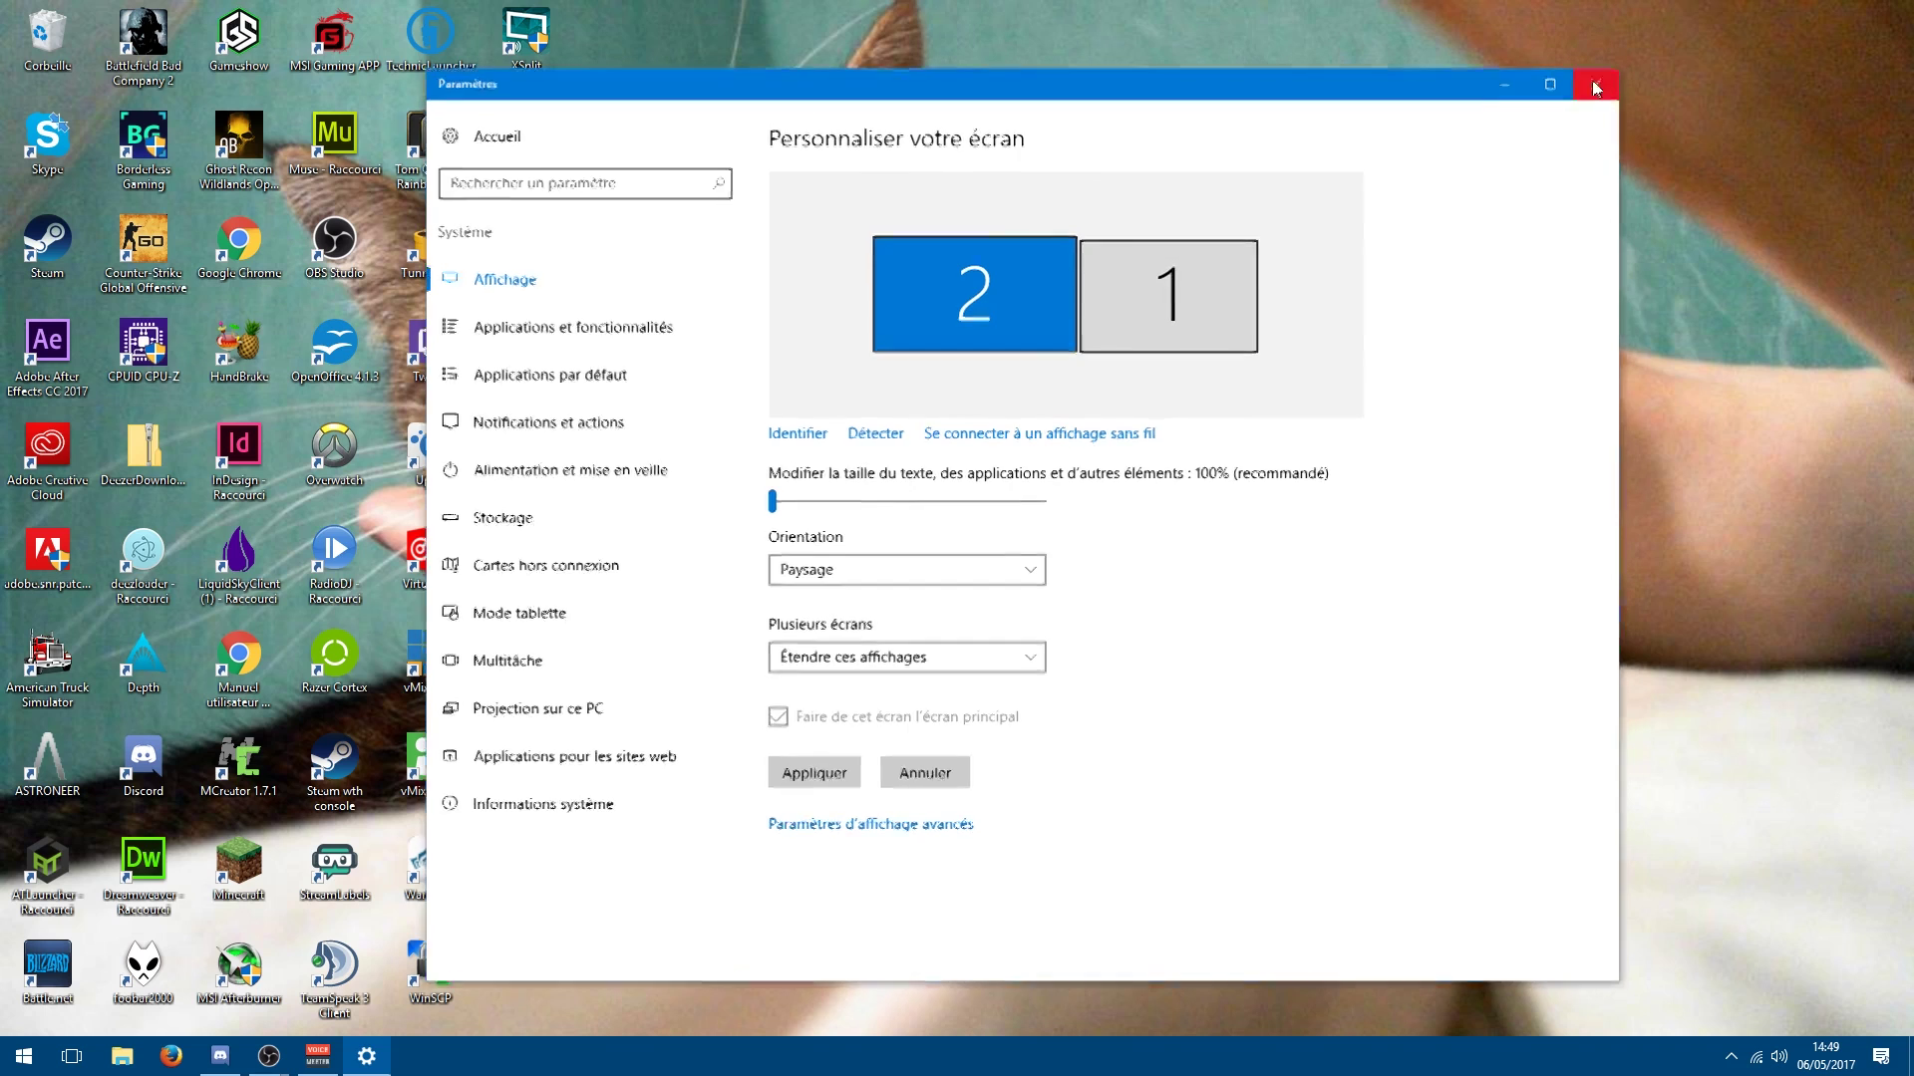
left_click(1598, 82)
Switch to OBS and create a new profile named ">TUTO"
mouse_move(281, 1060)
left_click(292, 997)
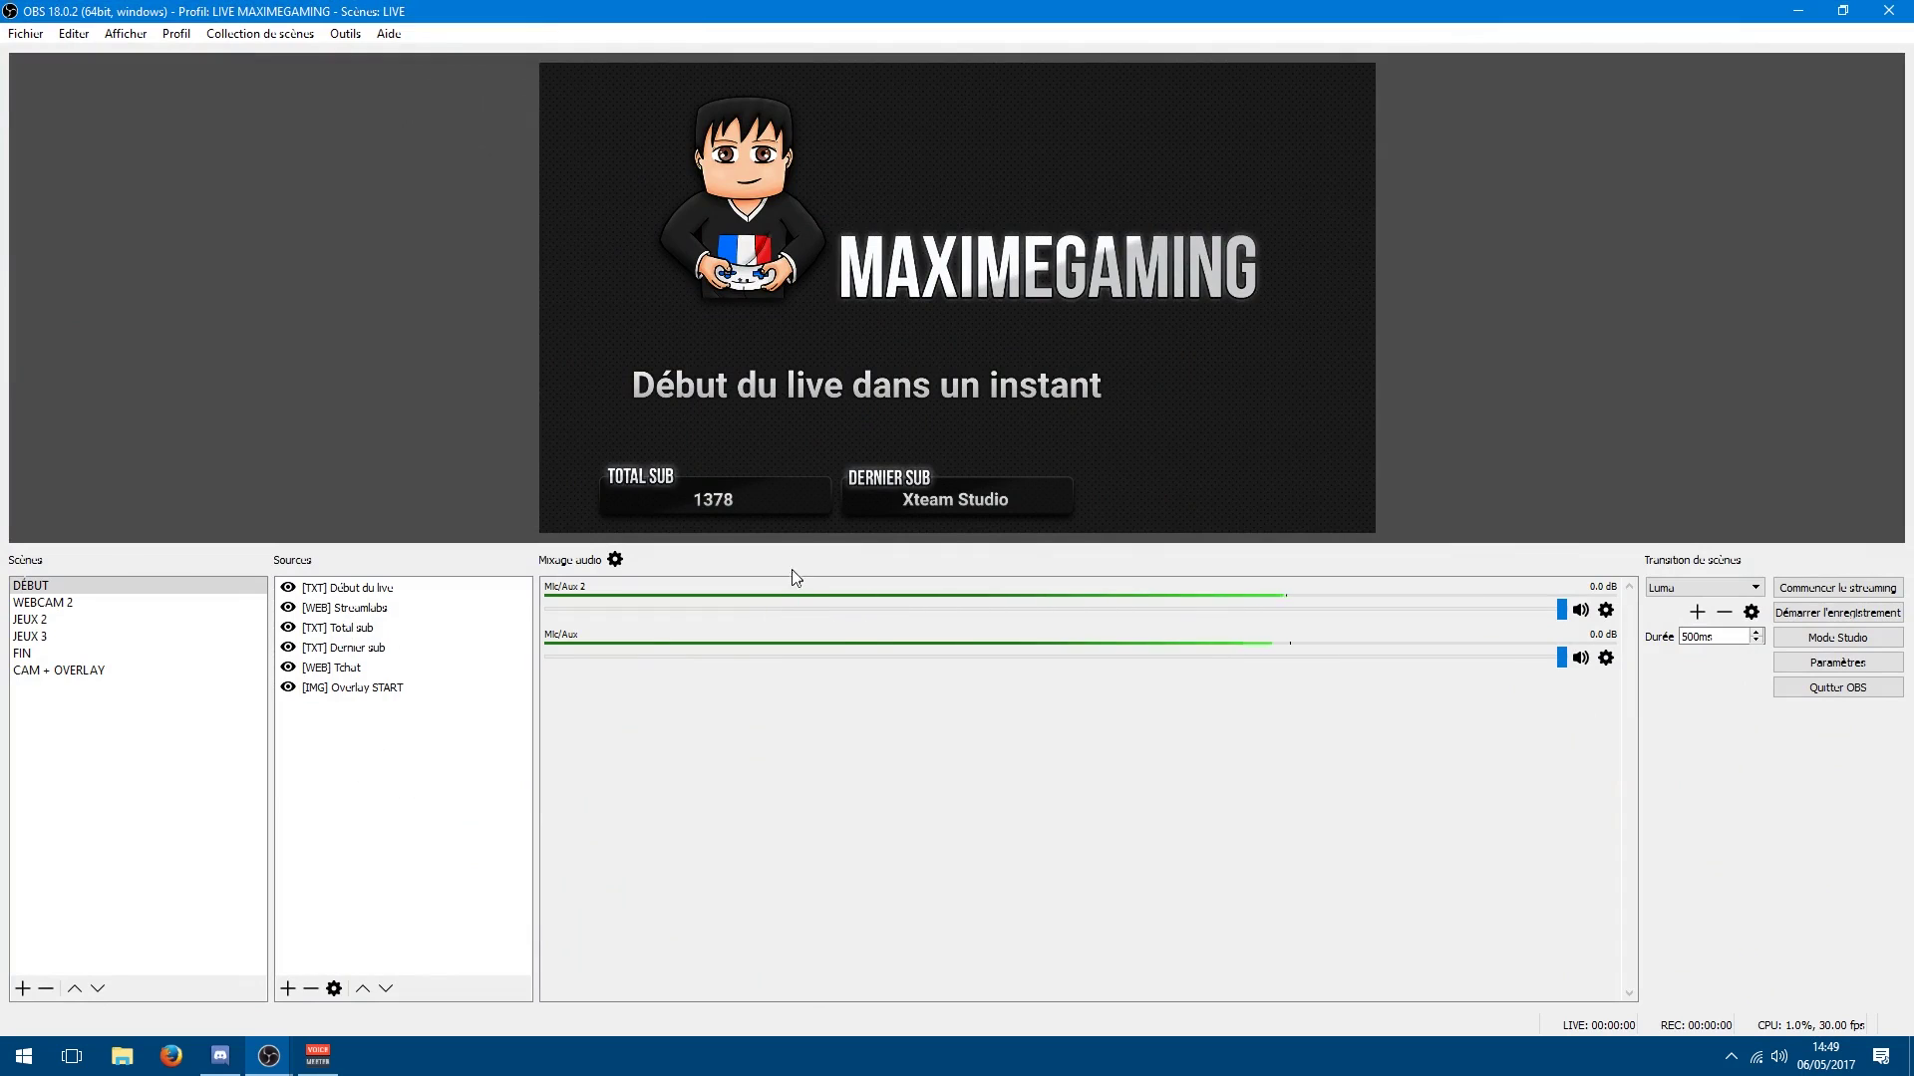
left_click(180, 35)
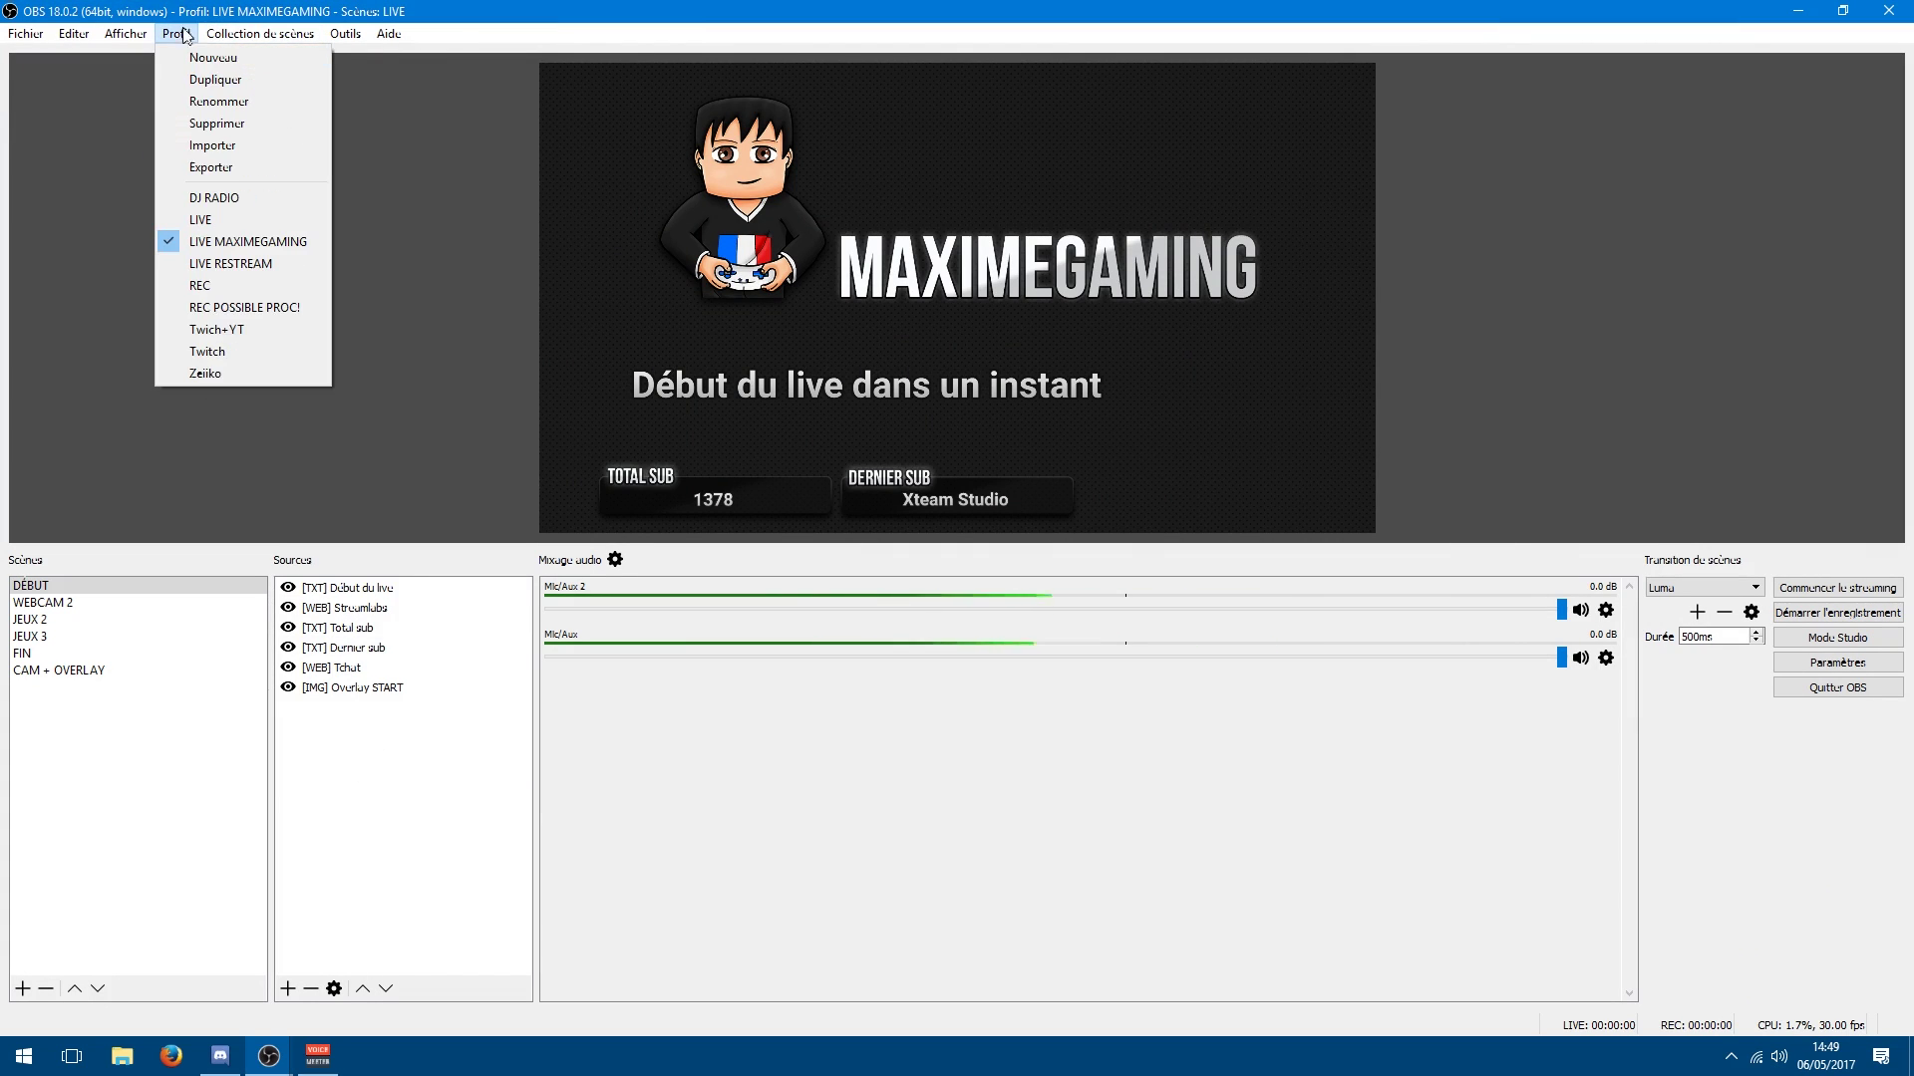
left_click(248, 60)
type(">TUT")
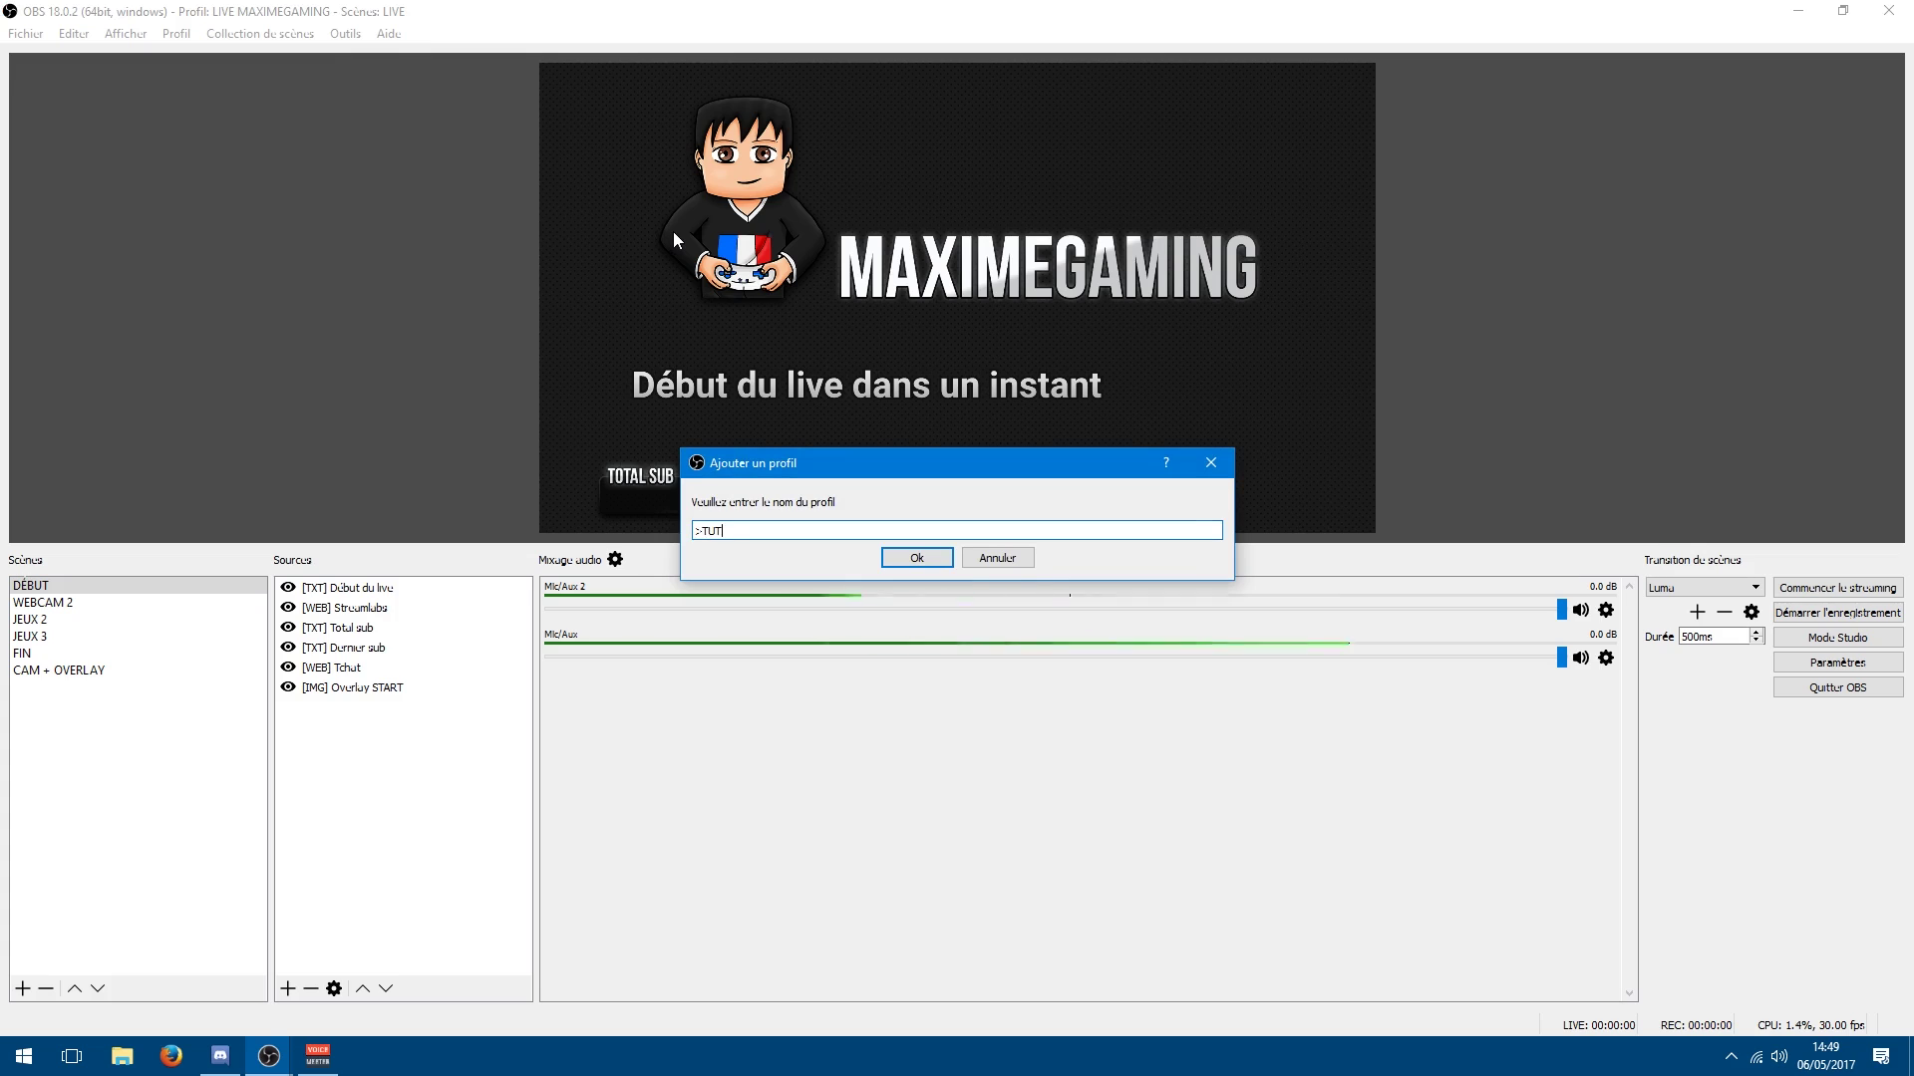
type("O")
key("Return")
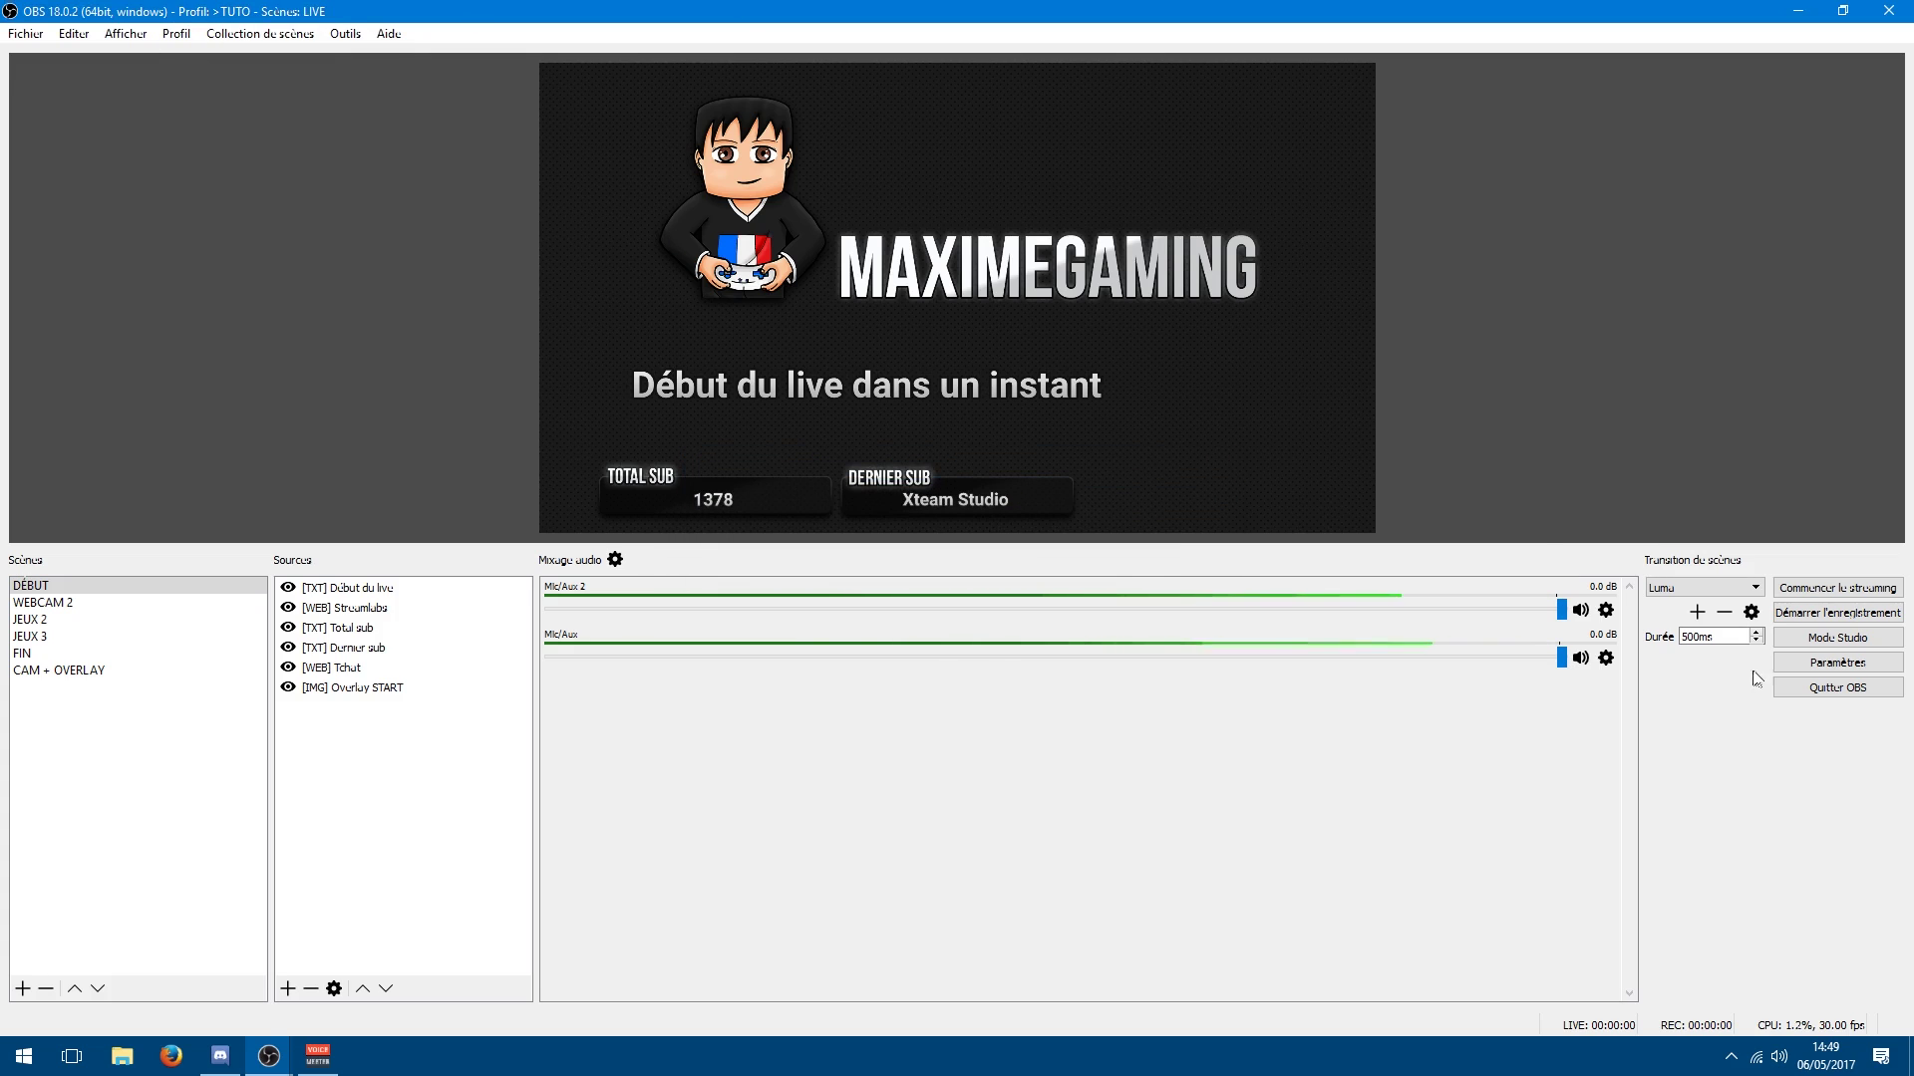
Open the profile's output settings and keep the output mode on Simple
left_click(1784, 665)
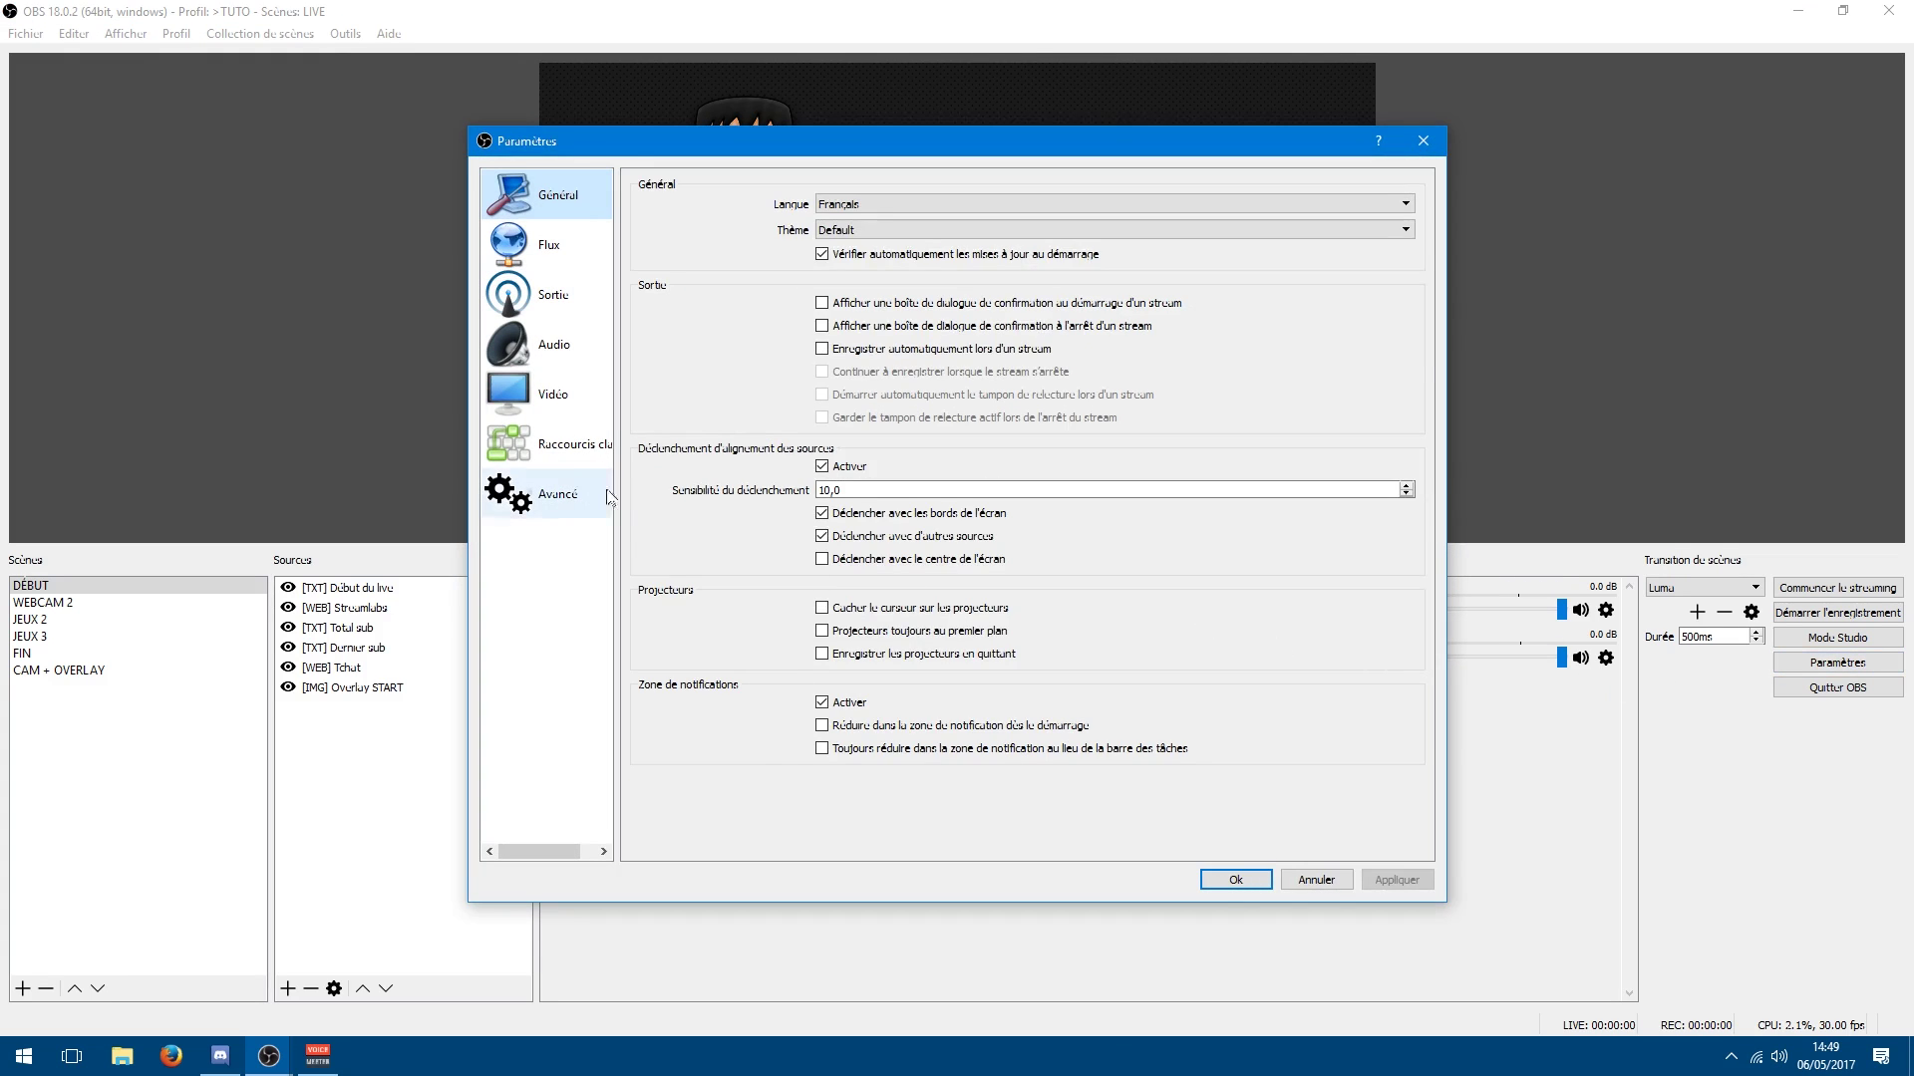
left_click(559, 443)
left_click(506, 257)
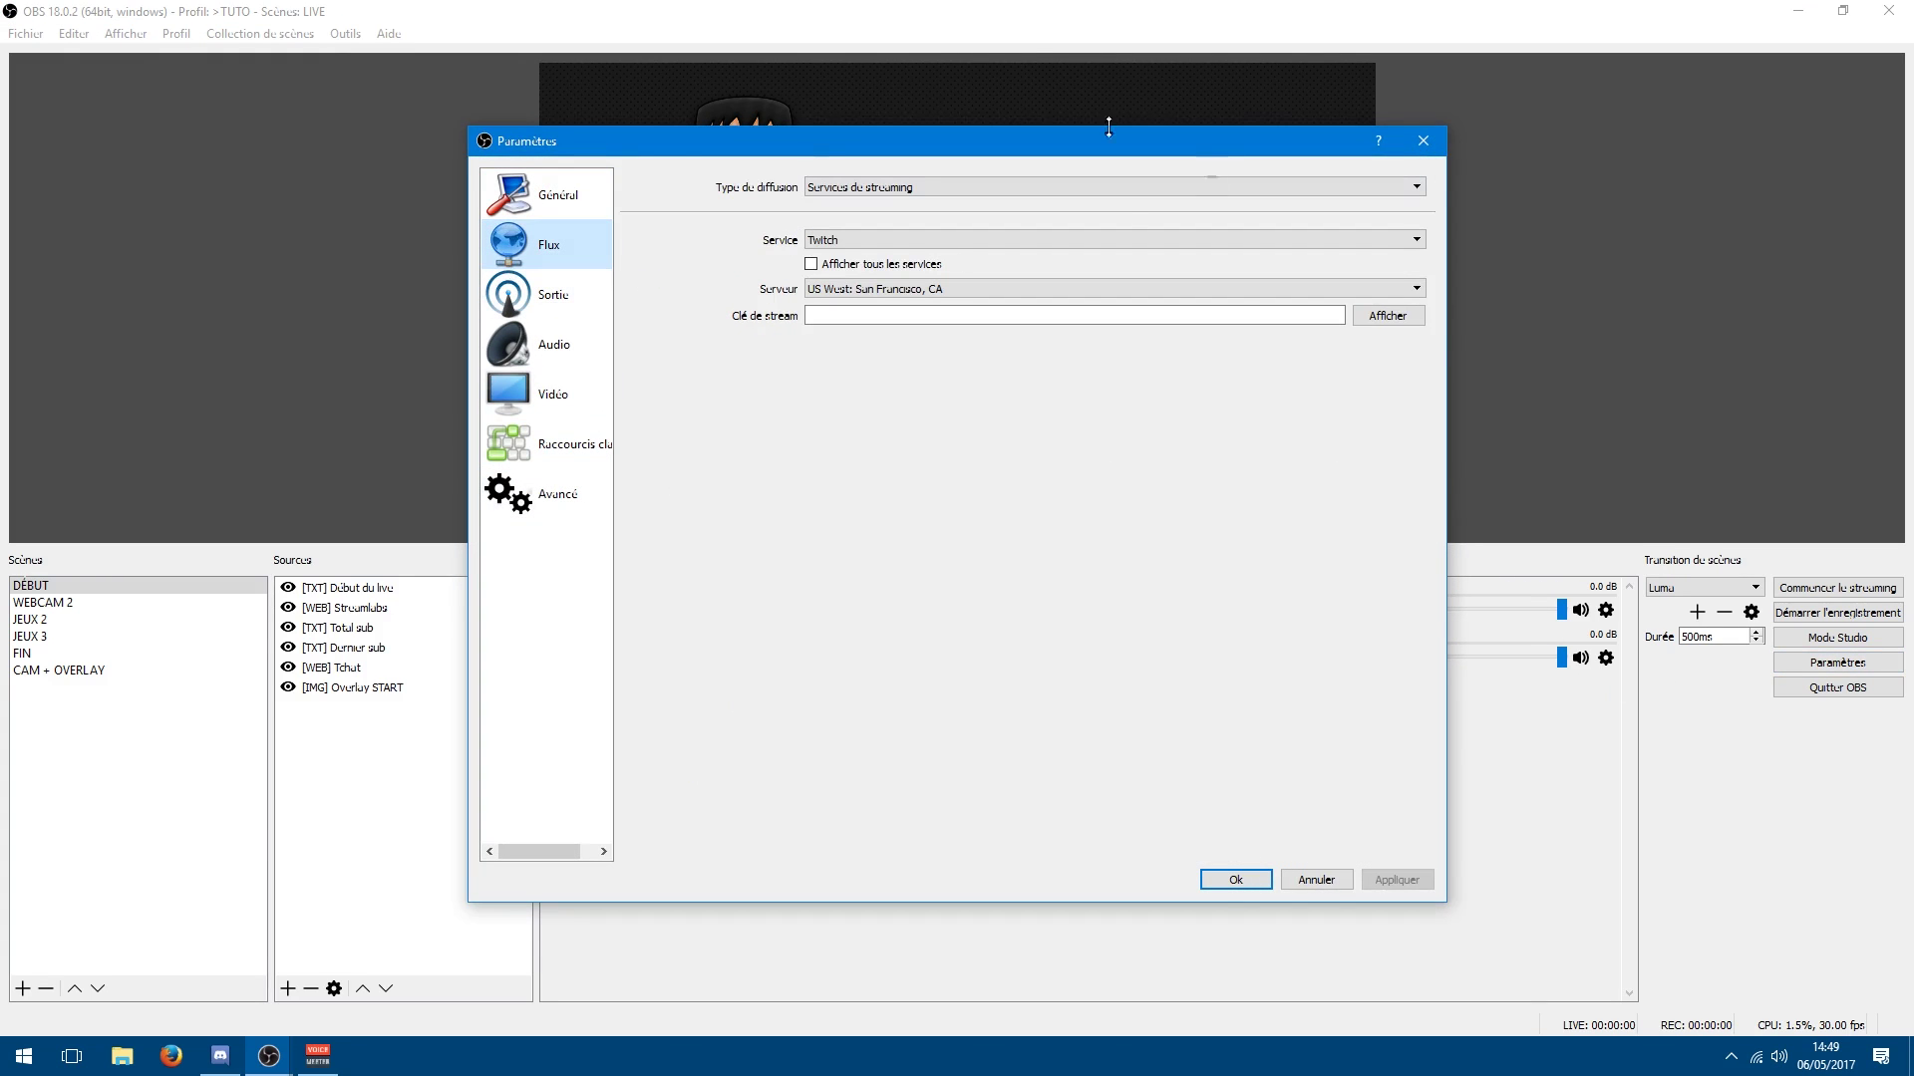
left_click(556, 297)
left_click(871, 186)
left_click(854, 203)
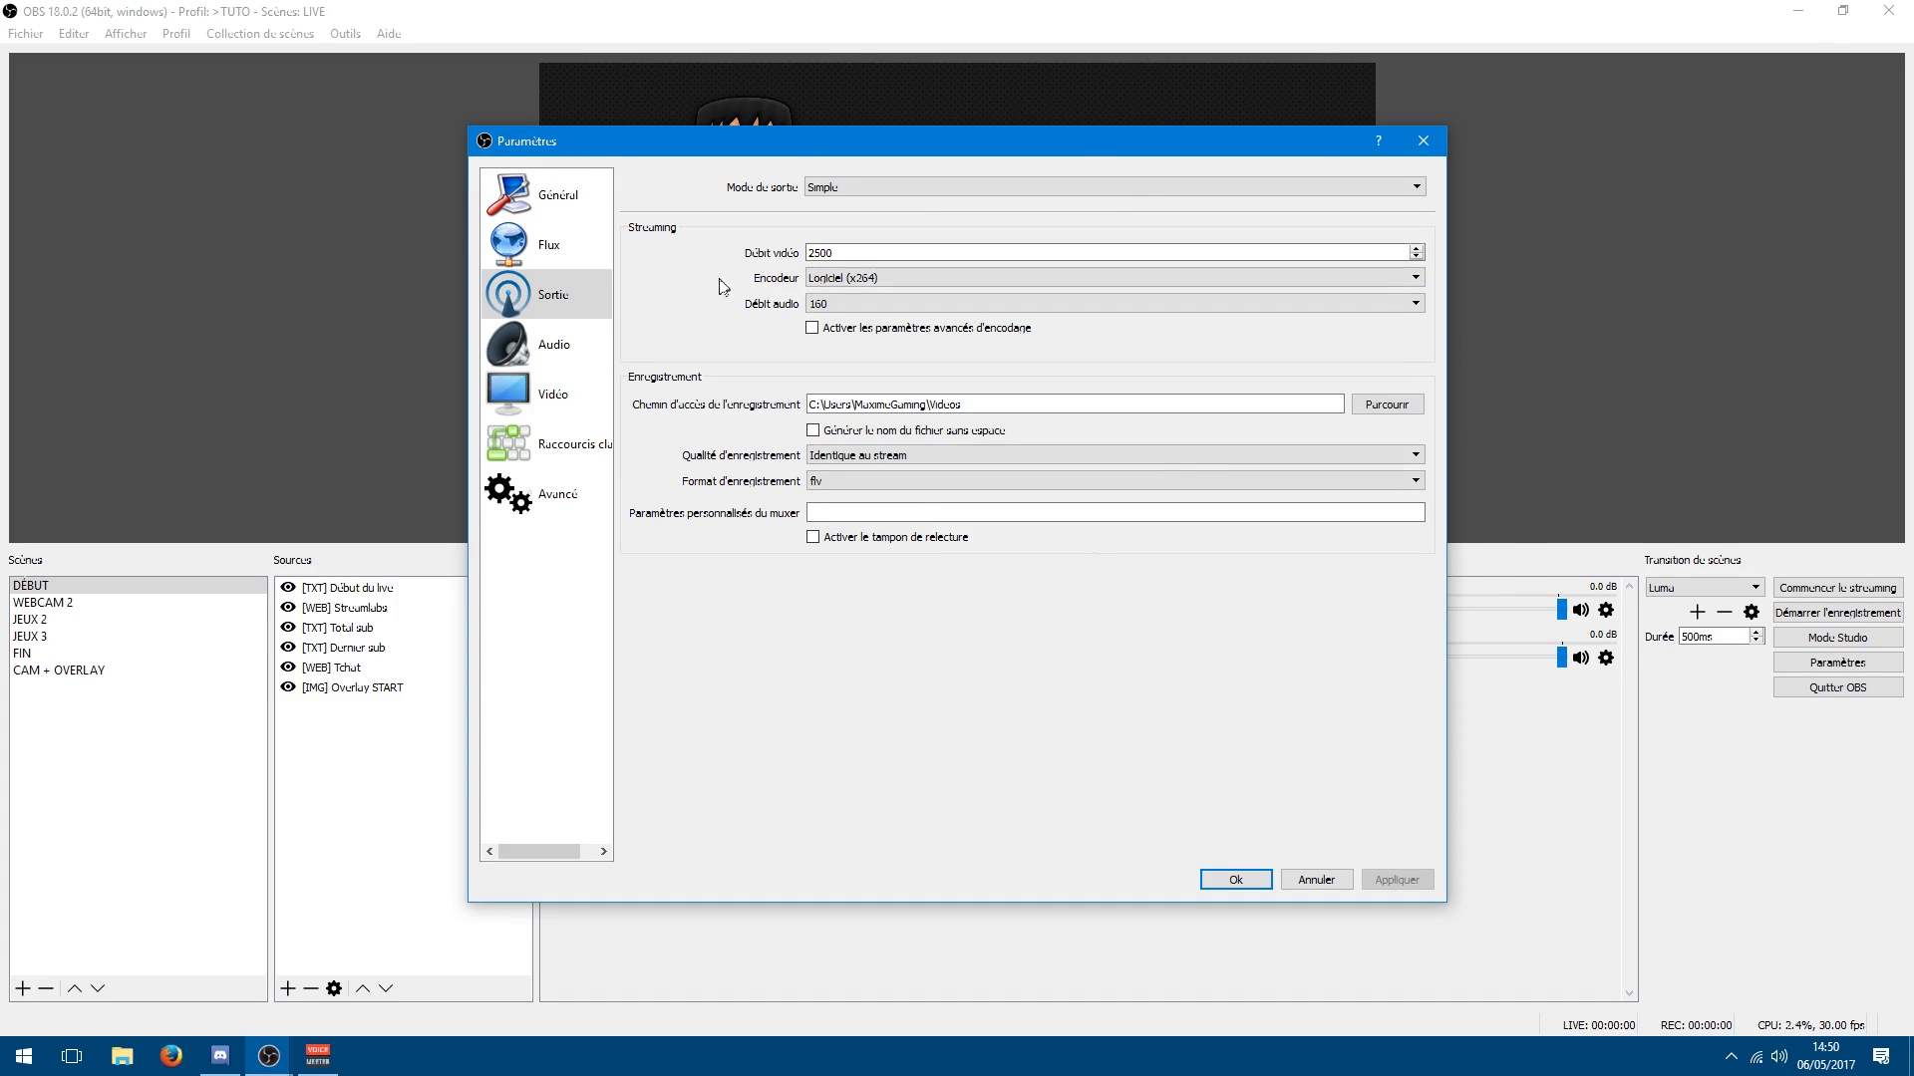
Set the streaming encoder to Matériel (NVENC)
left_click(812, 280)
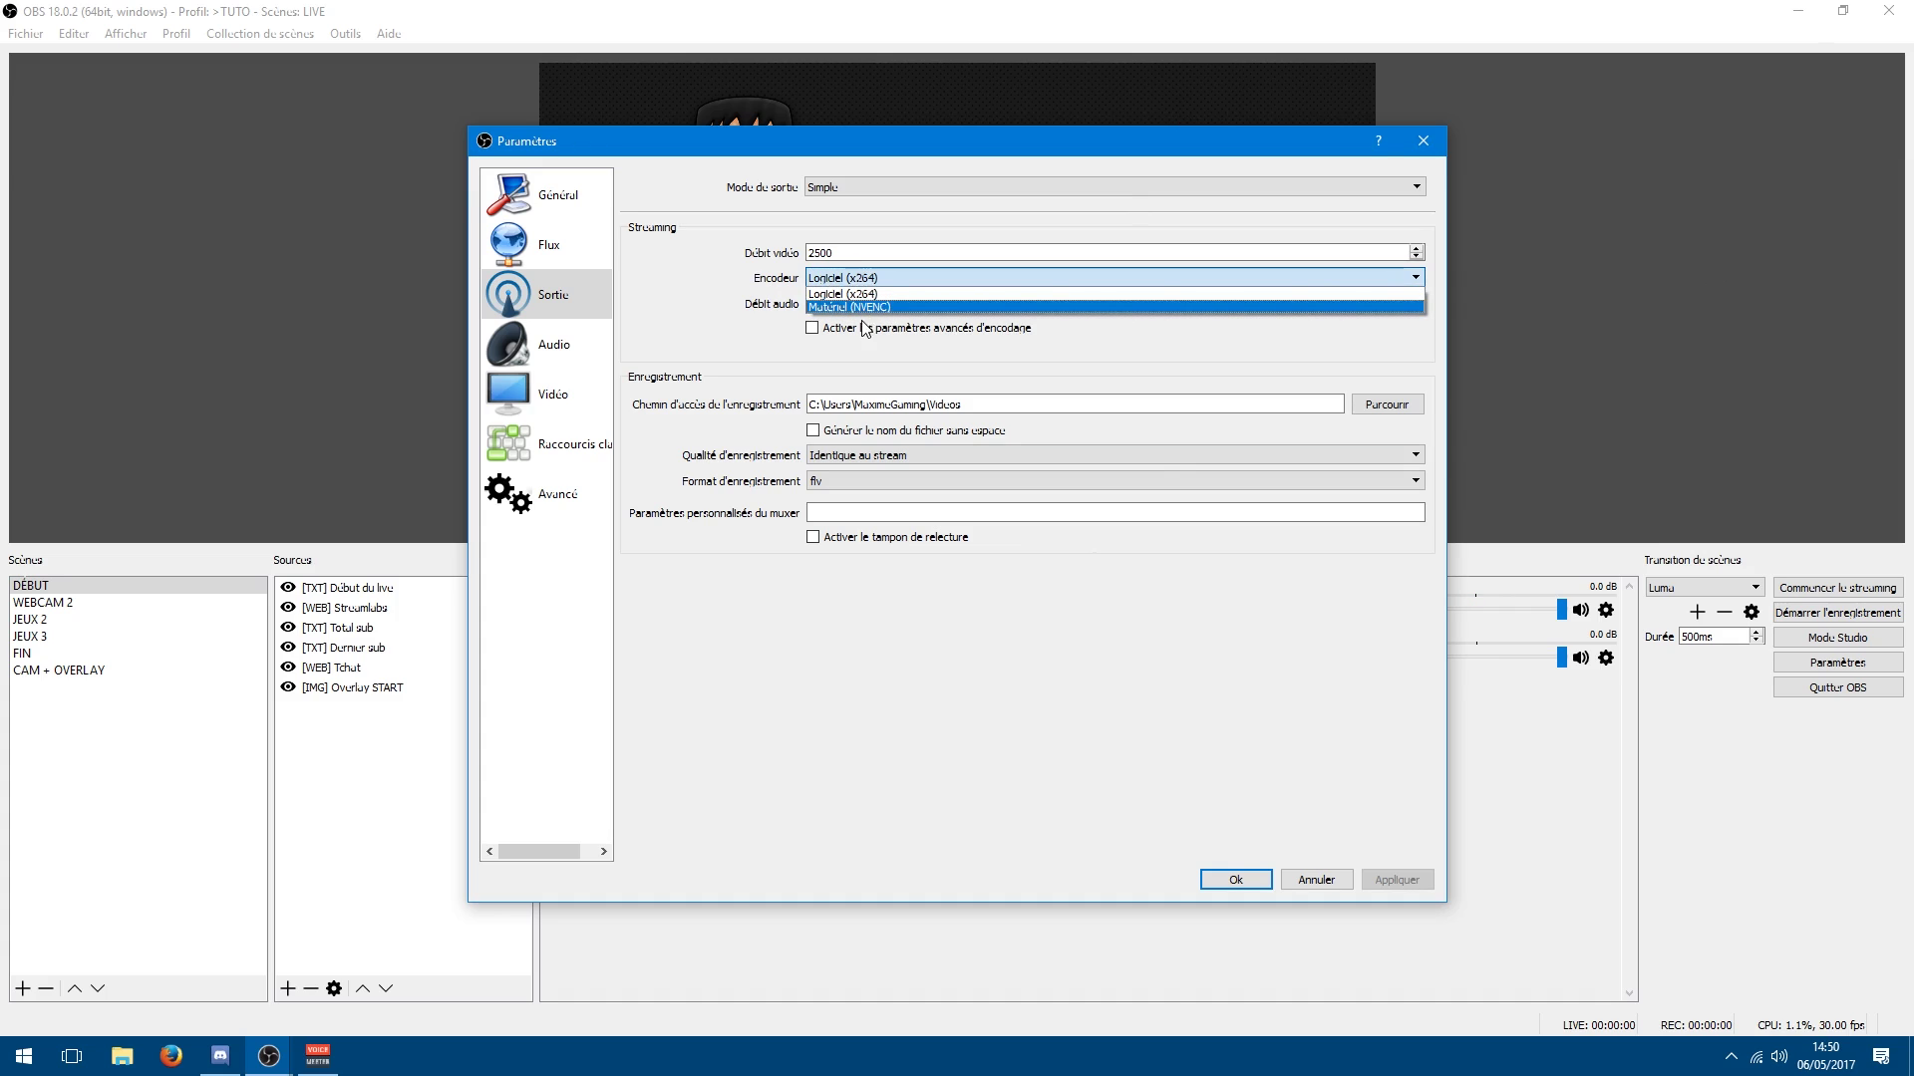
left_click(876, 308)
left_click(878, 281)
left_click(878, 281)
left_click(878, 282)
left_click(882, 306)
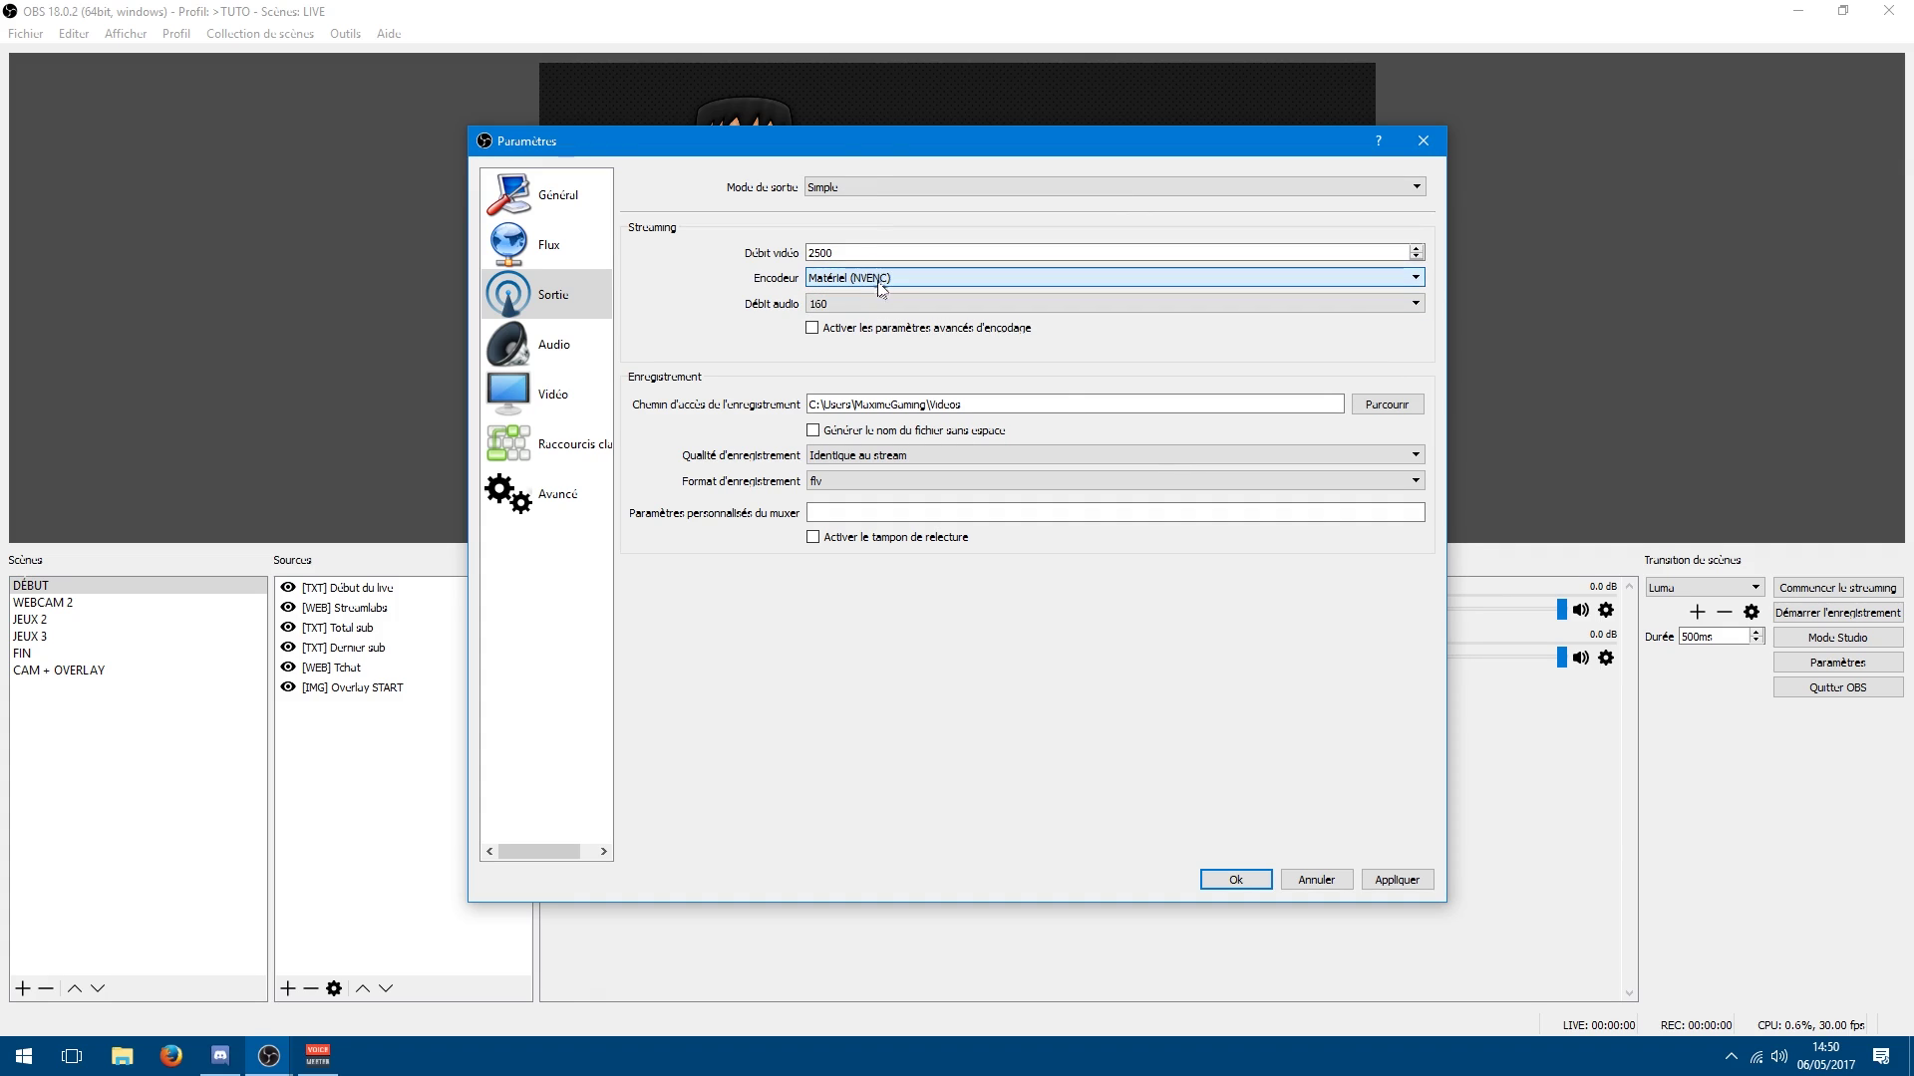
Switch the output mode to Avancé and set the streaming encoder to NVENC H.264
left_click(877, 188)
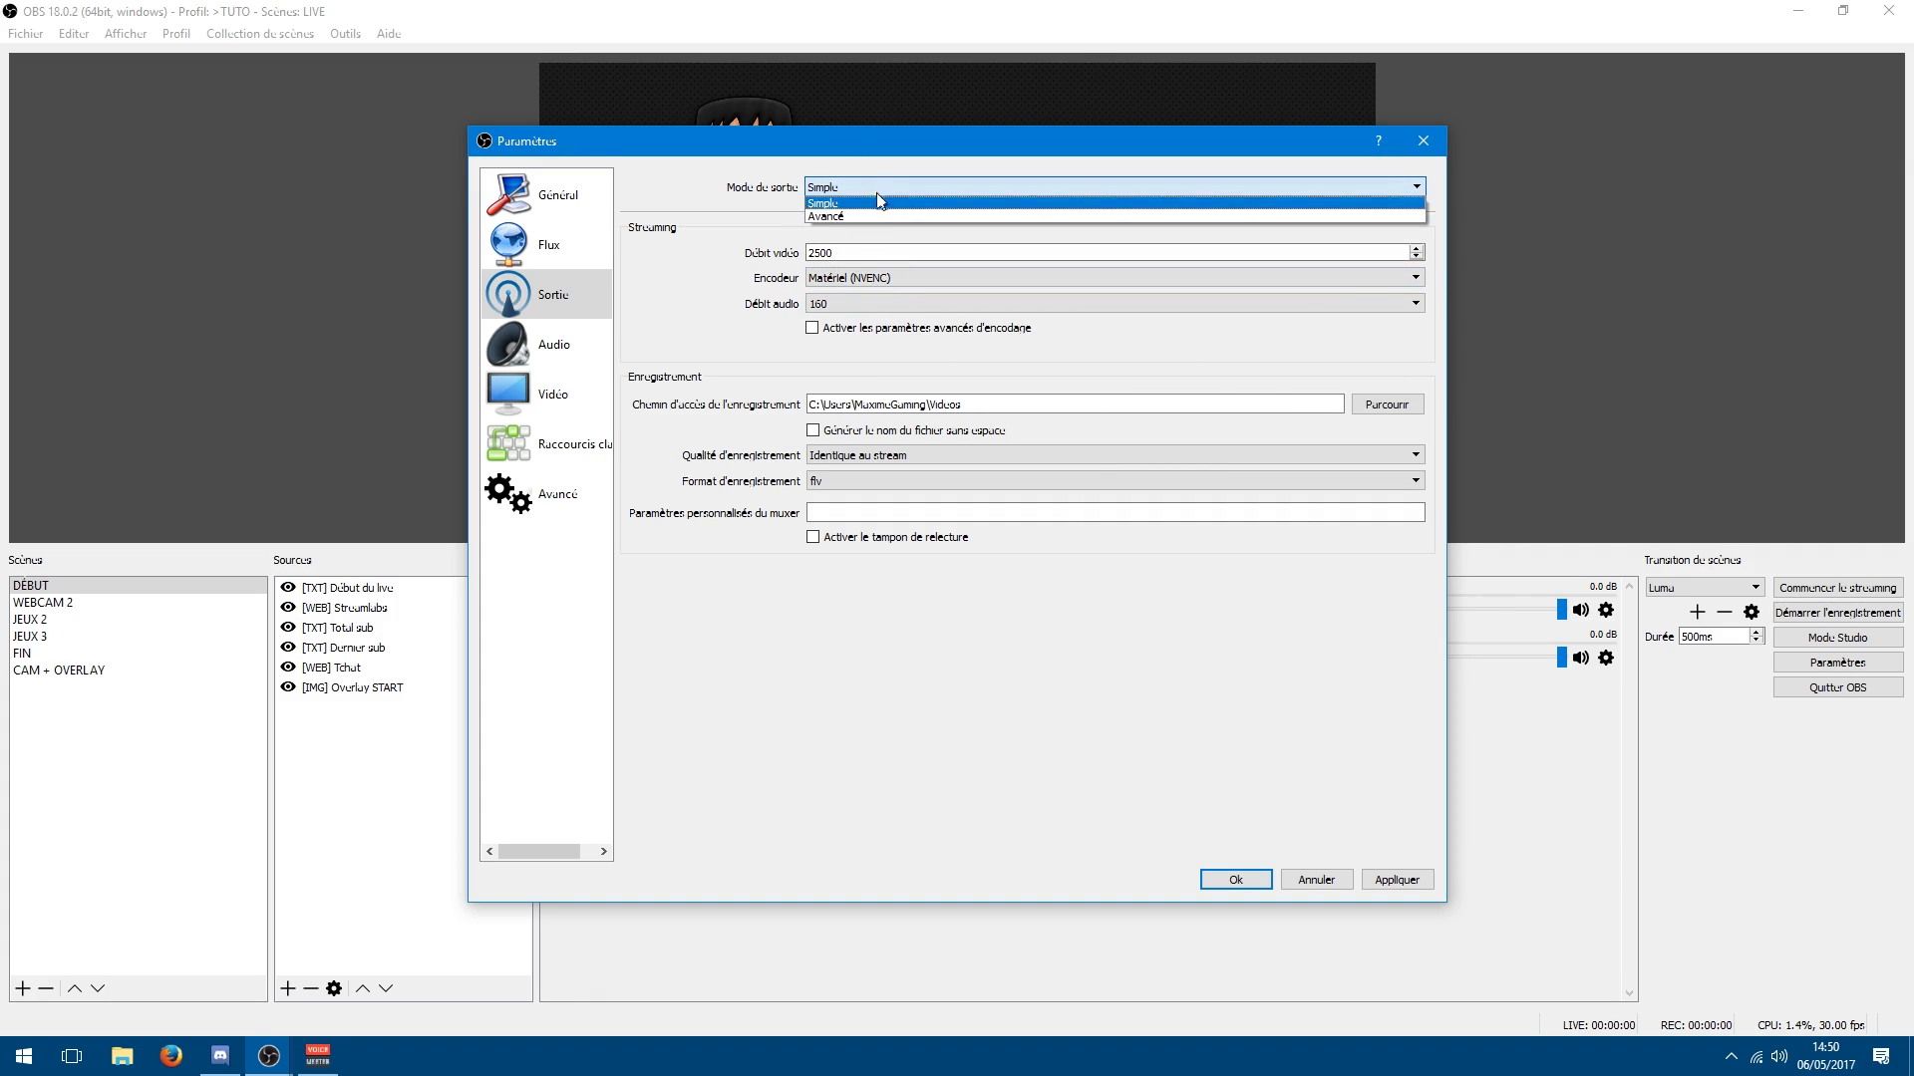
left_click(877, 218)
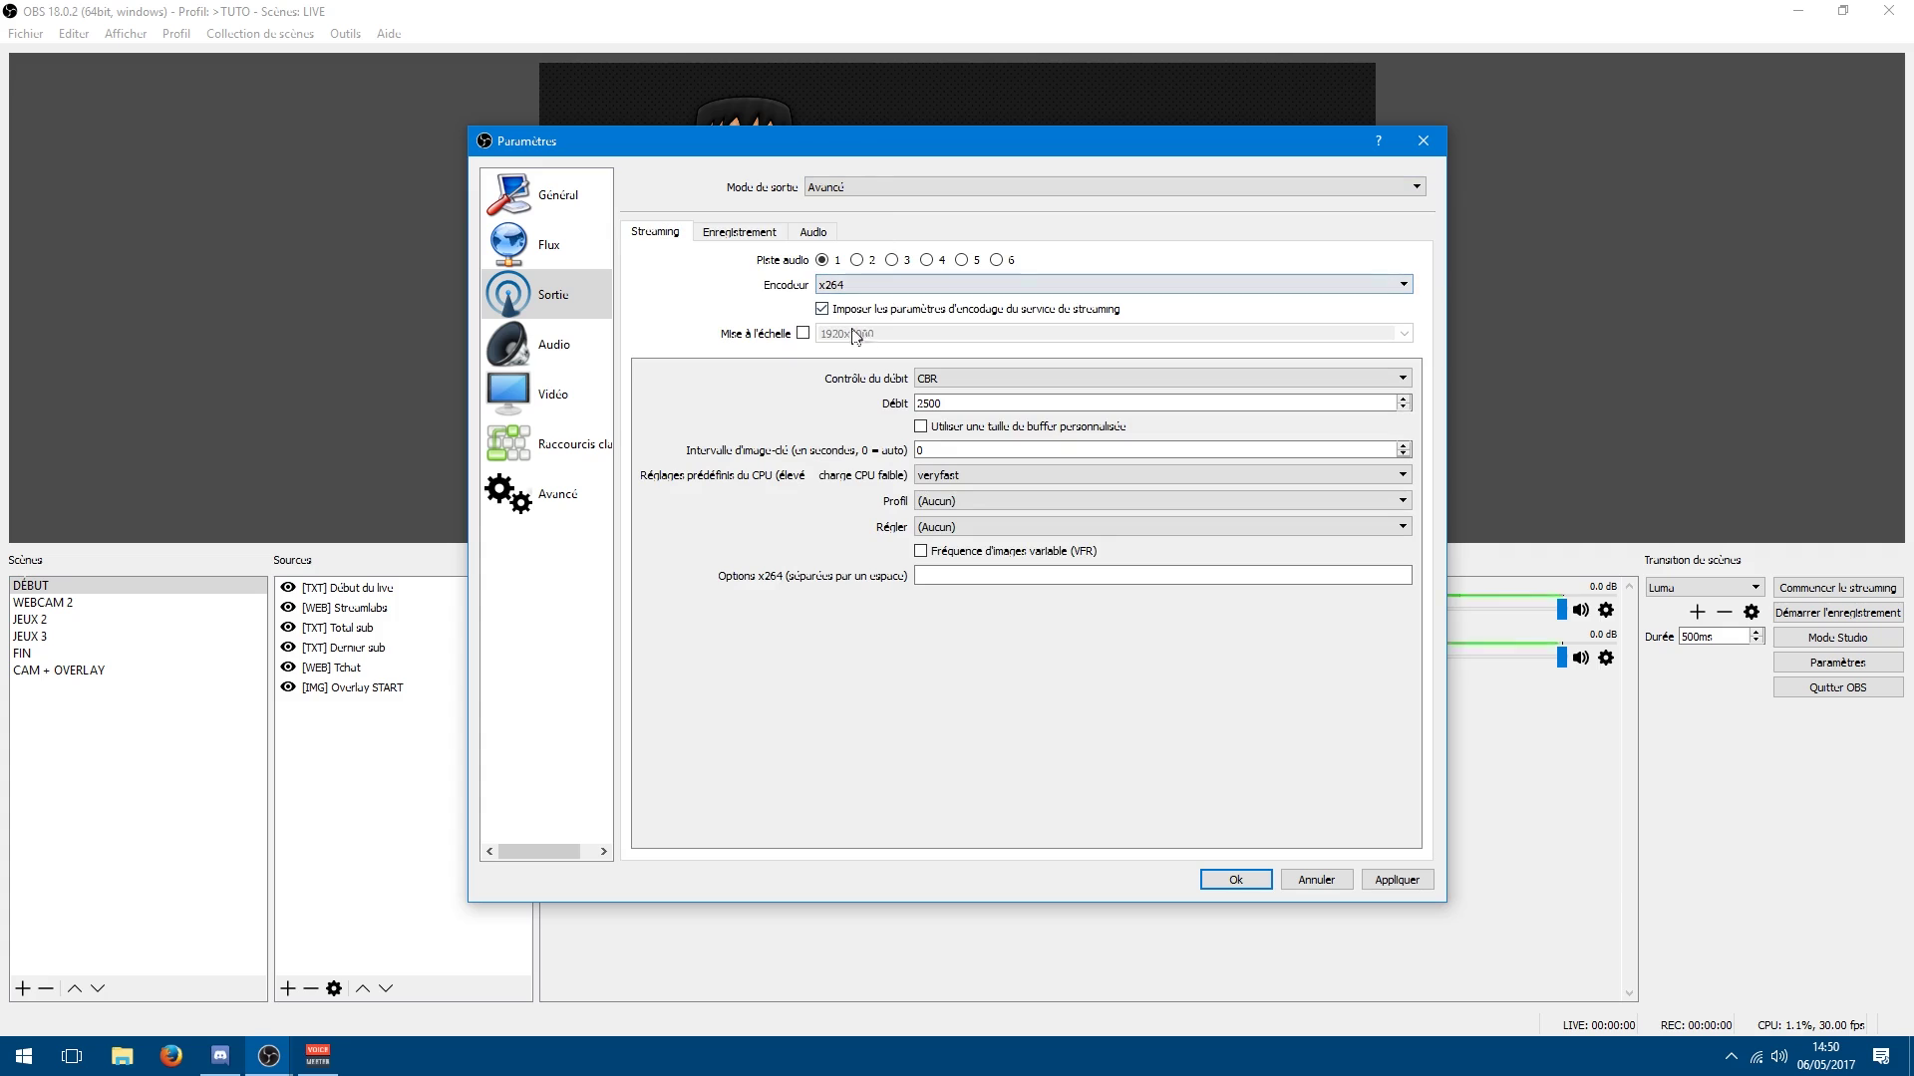
left_click(1006, 285)
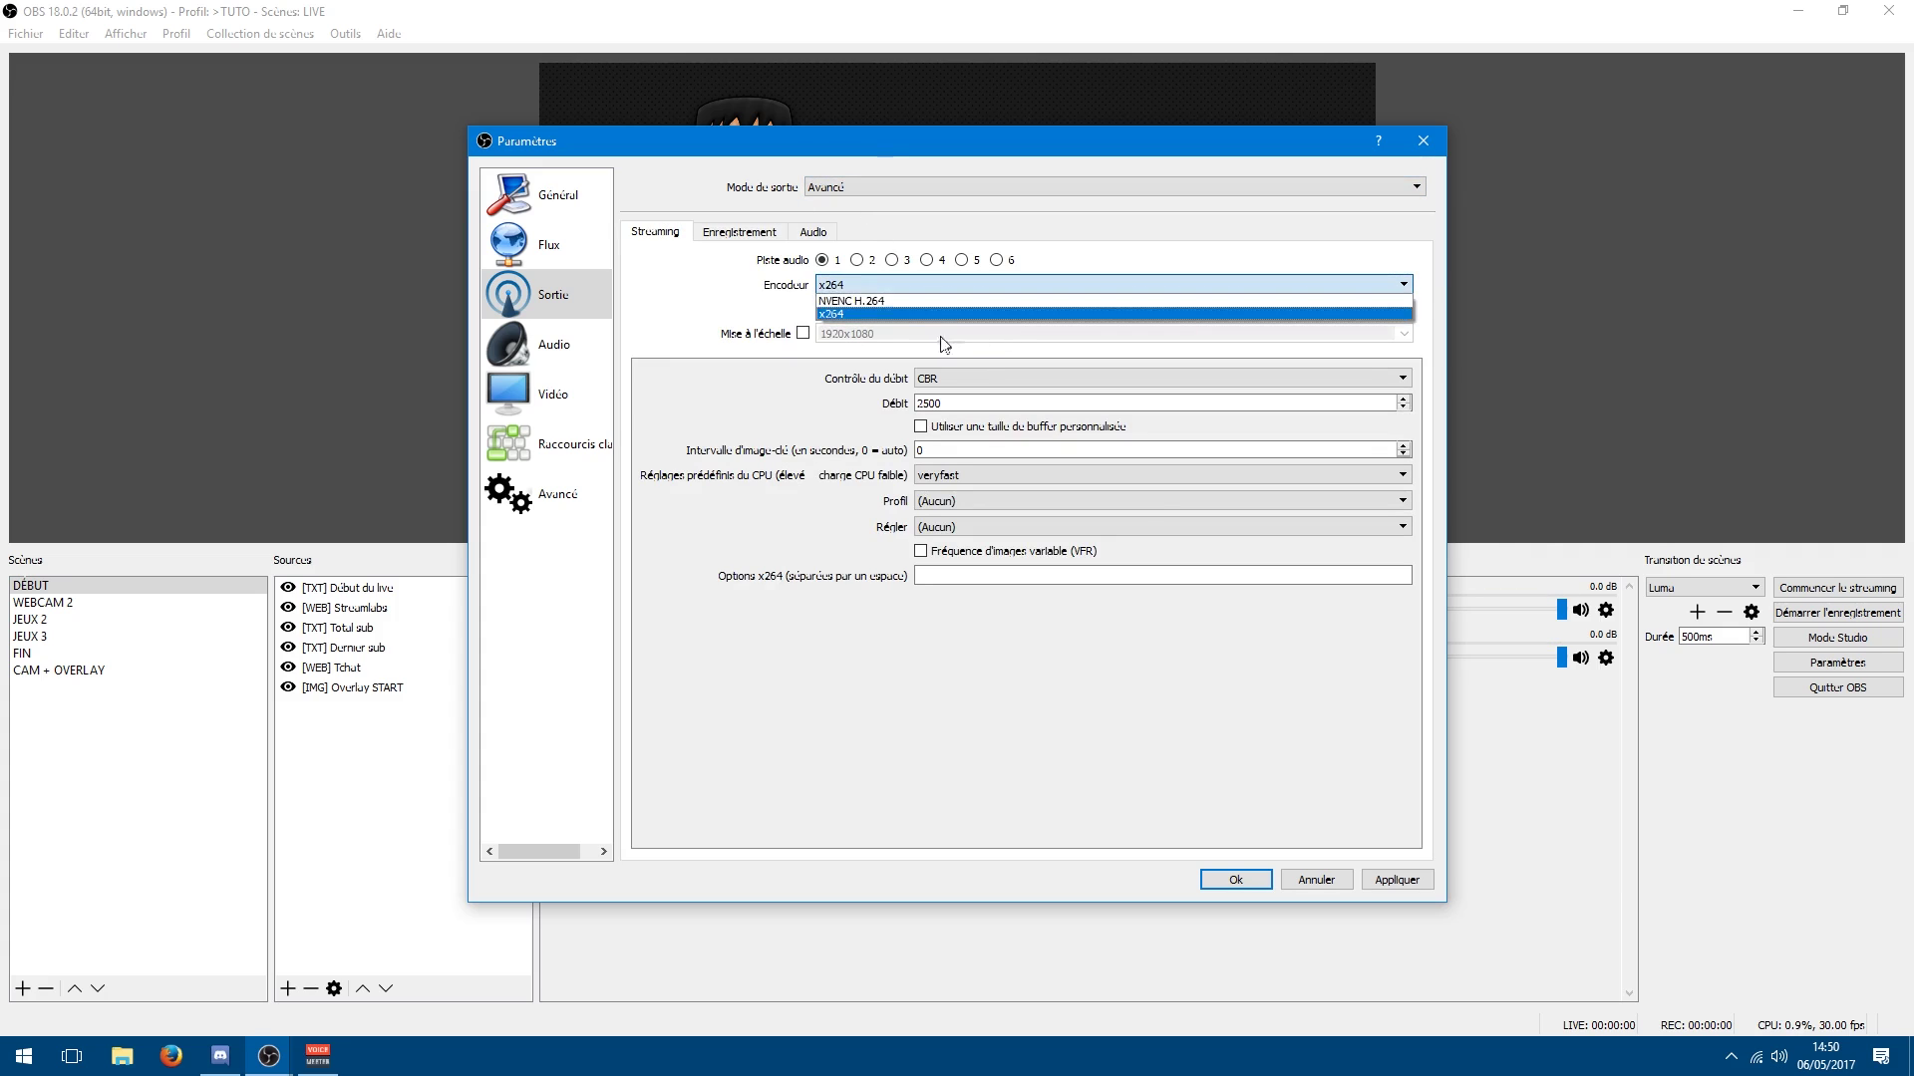
left_click(882, 316)
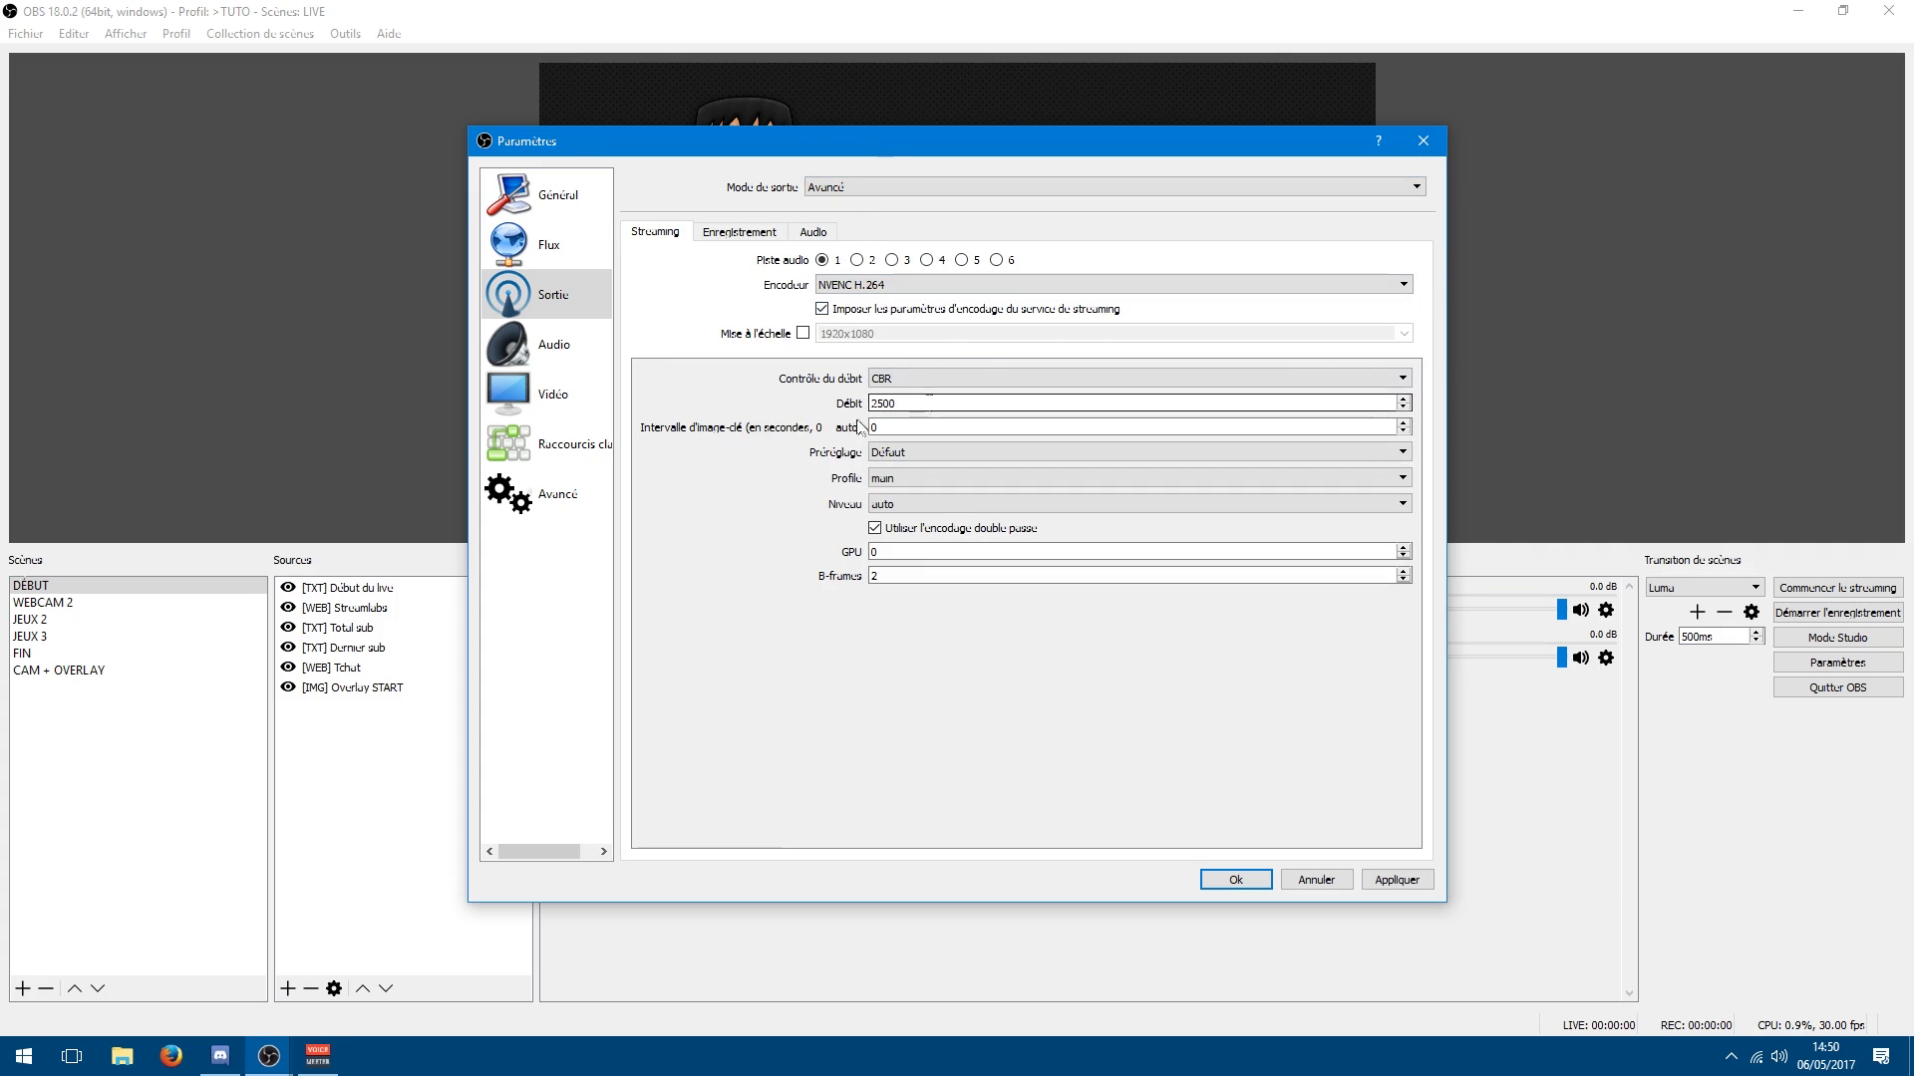
Enable rescaling of the streaming output and set it to 1280x720
left_click(802, 333)
left_click(1405, 334)
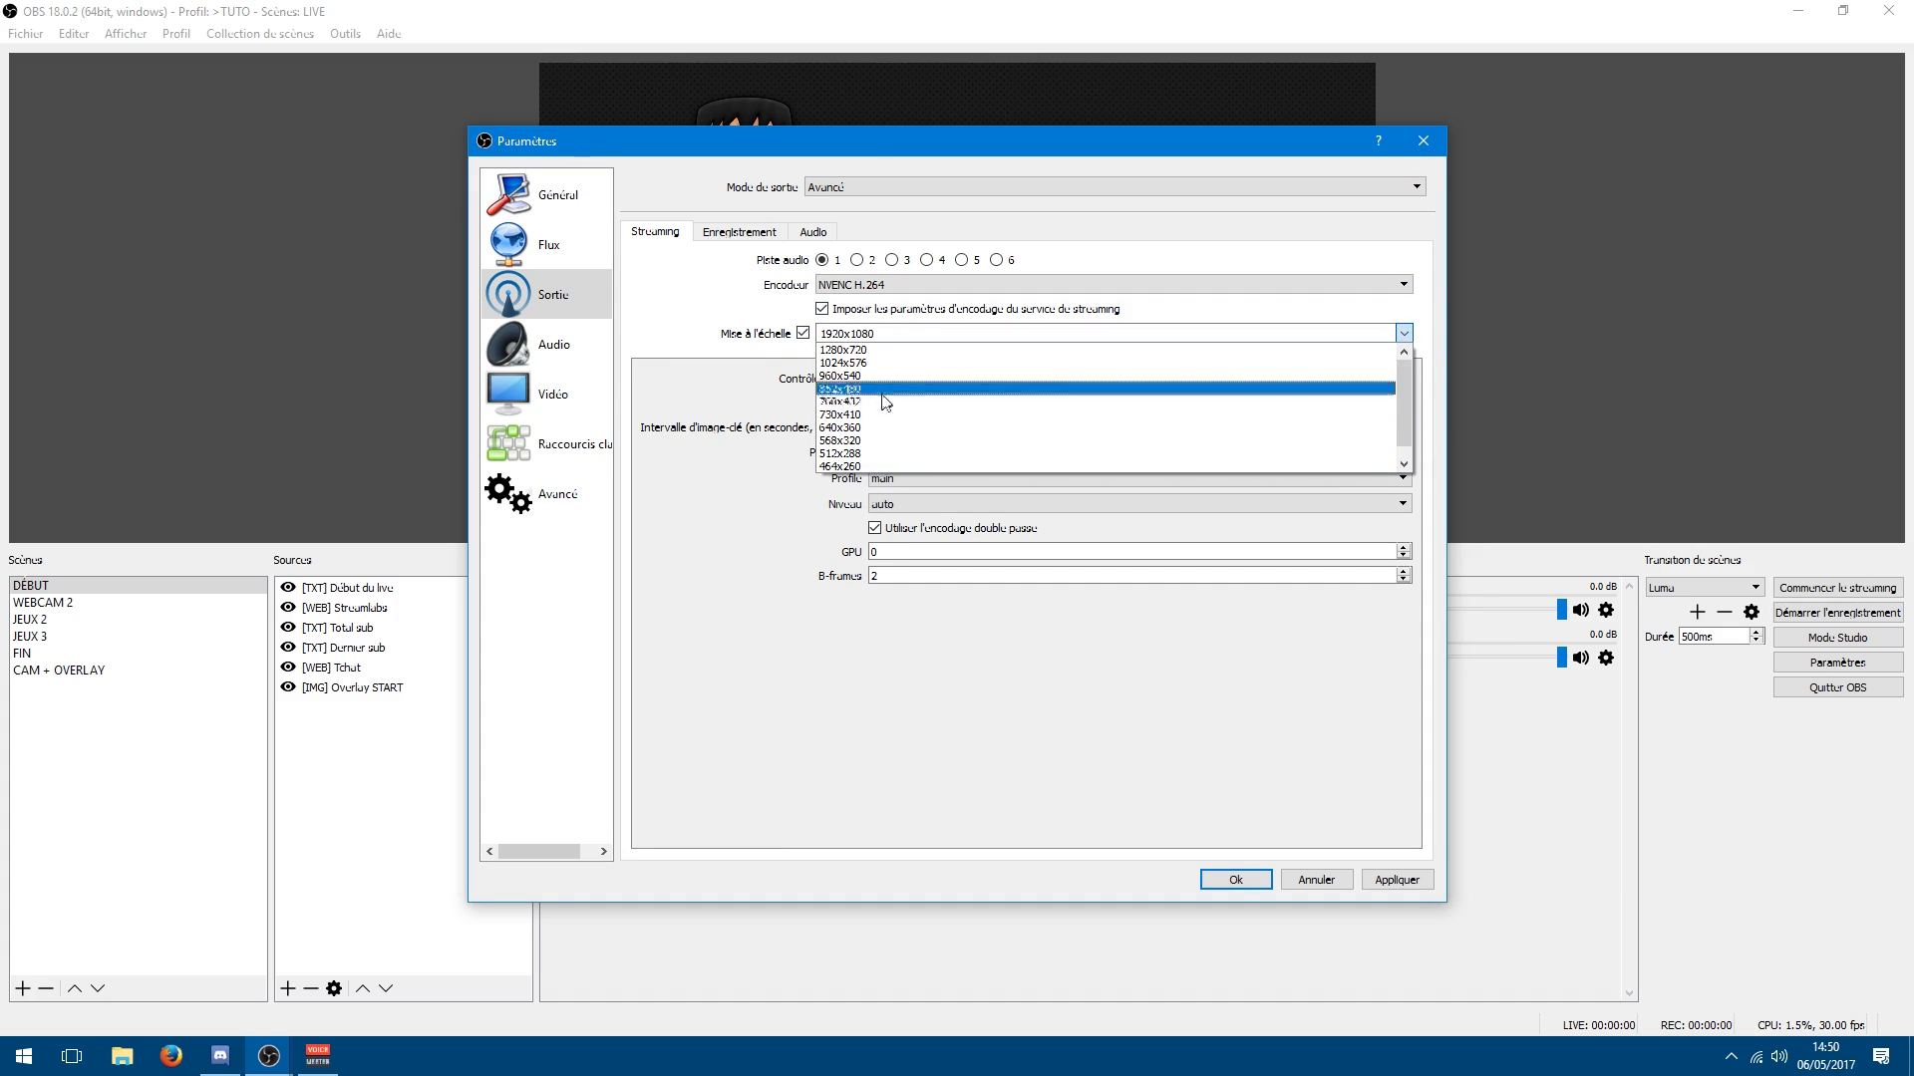
left_click(885, 352)
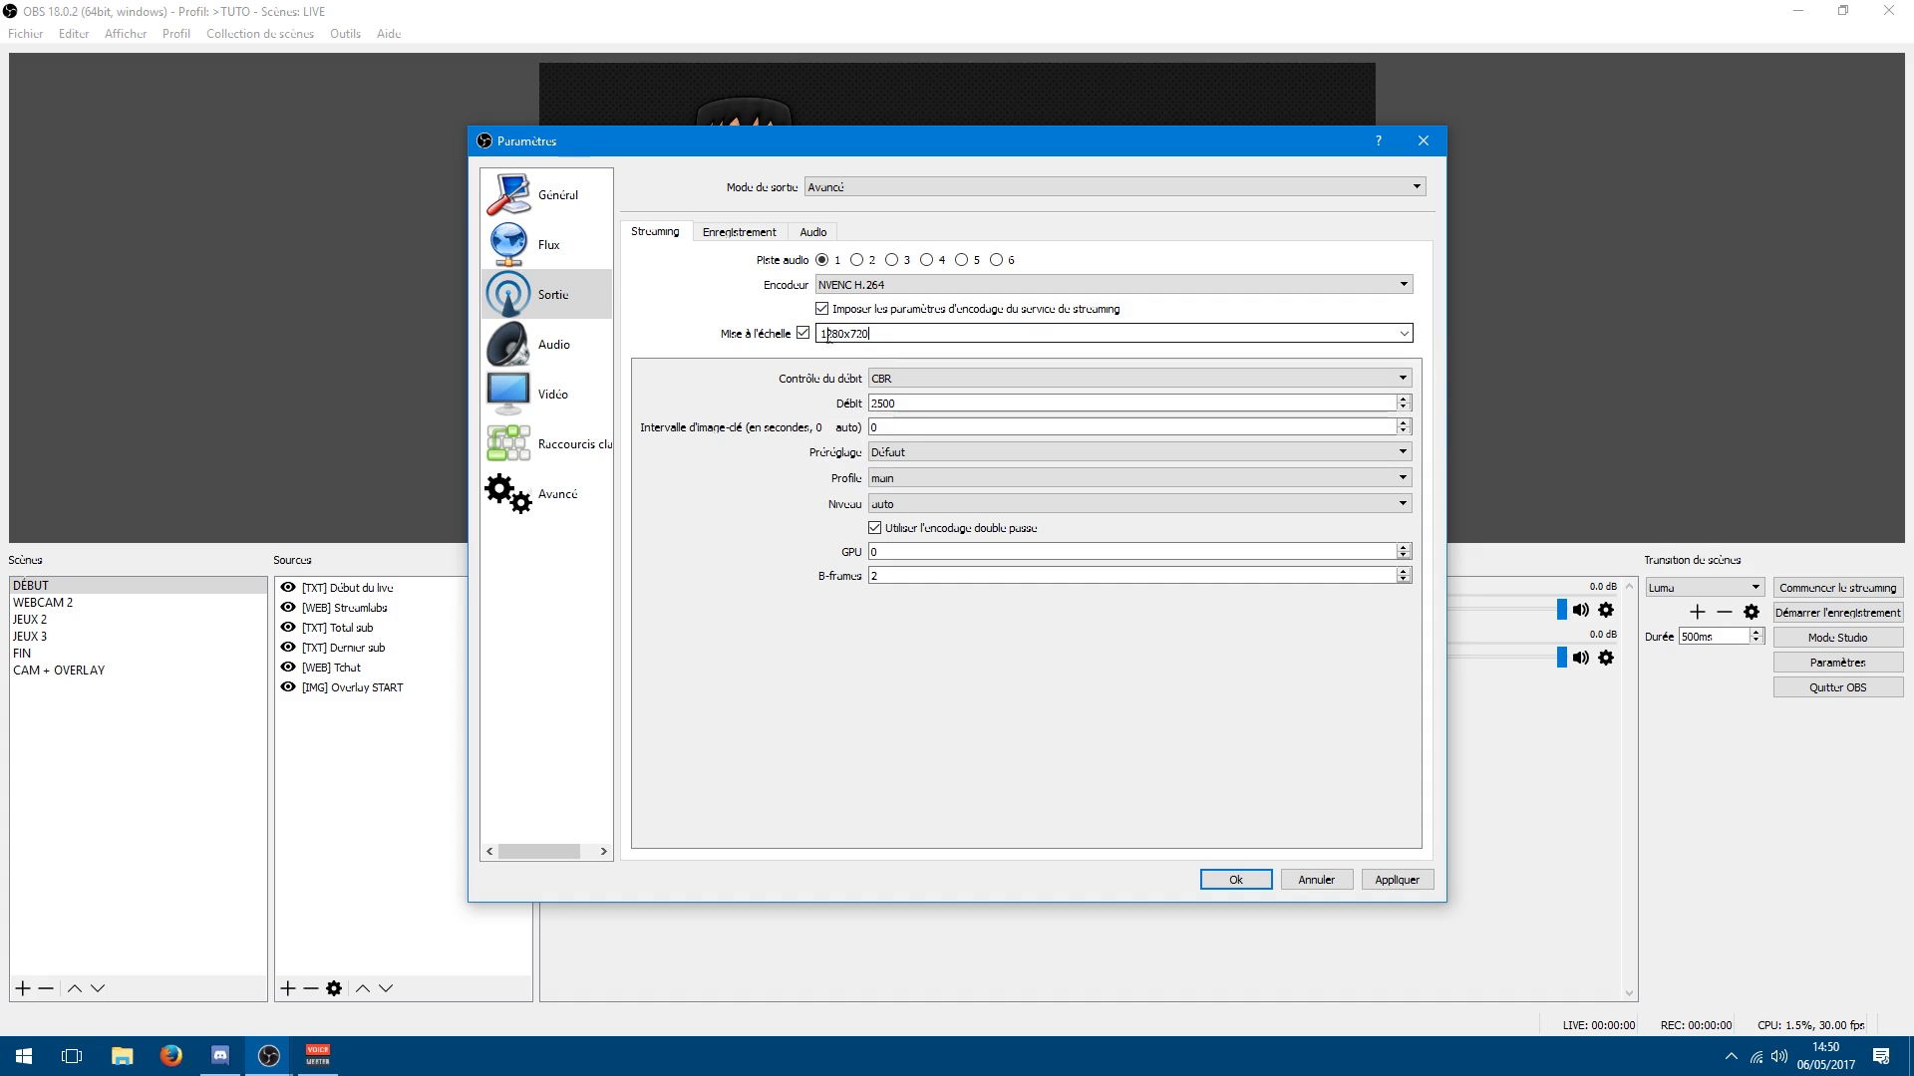
Keep the streaming rate control on CBR and set the bitrate to 3500
left_click(889, 382)
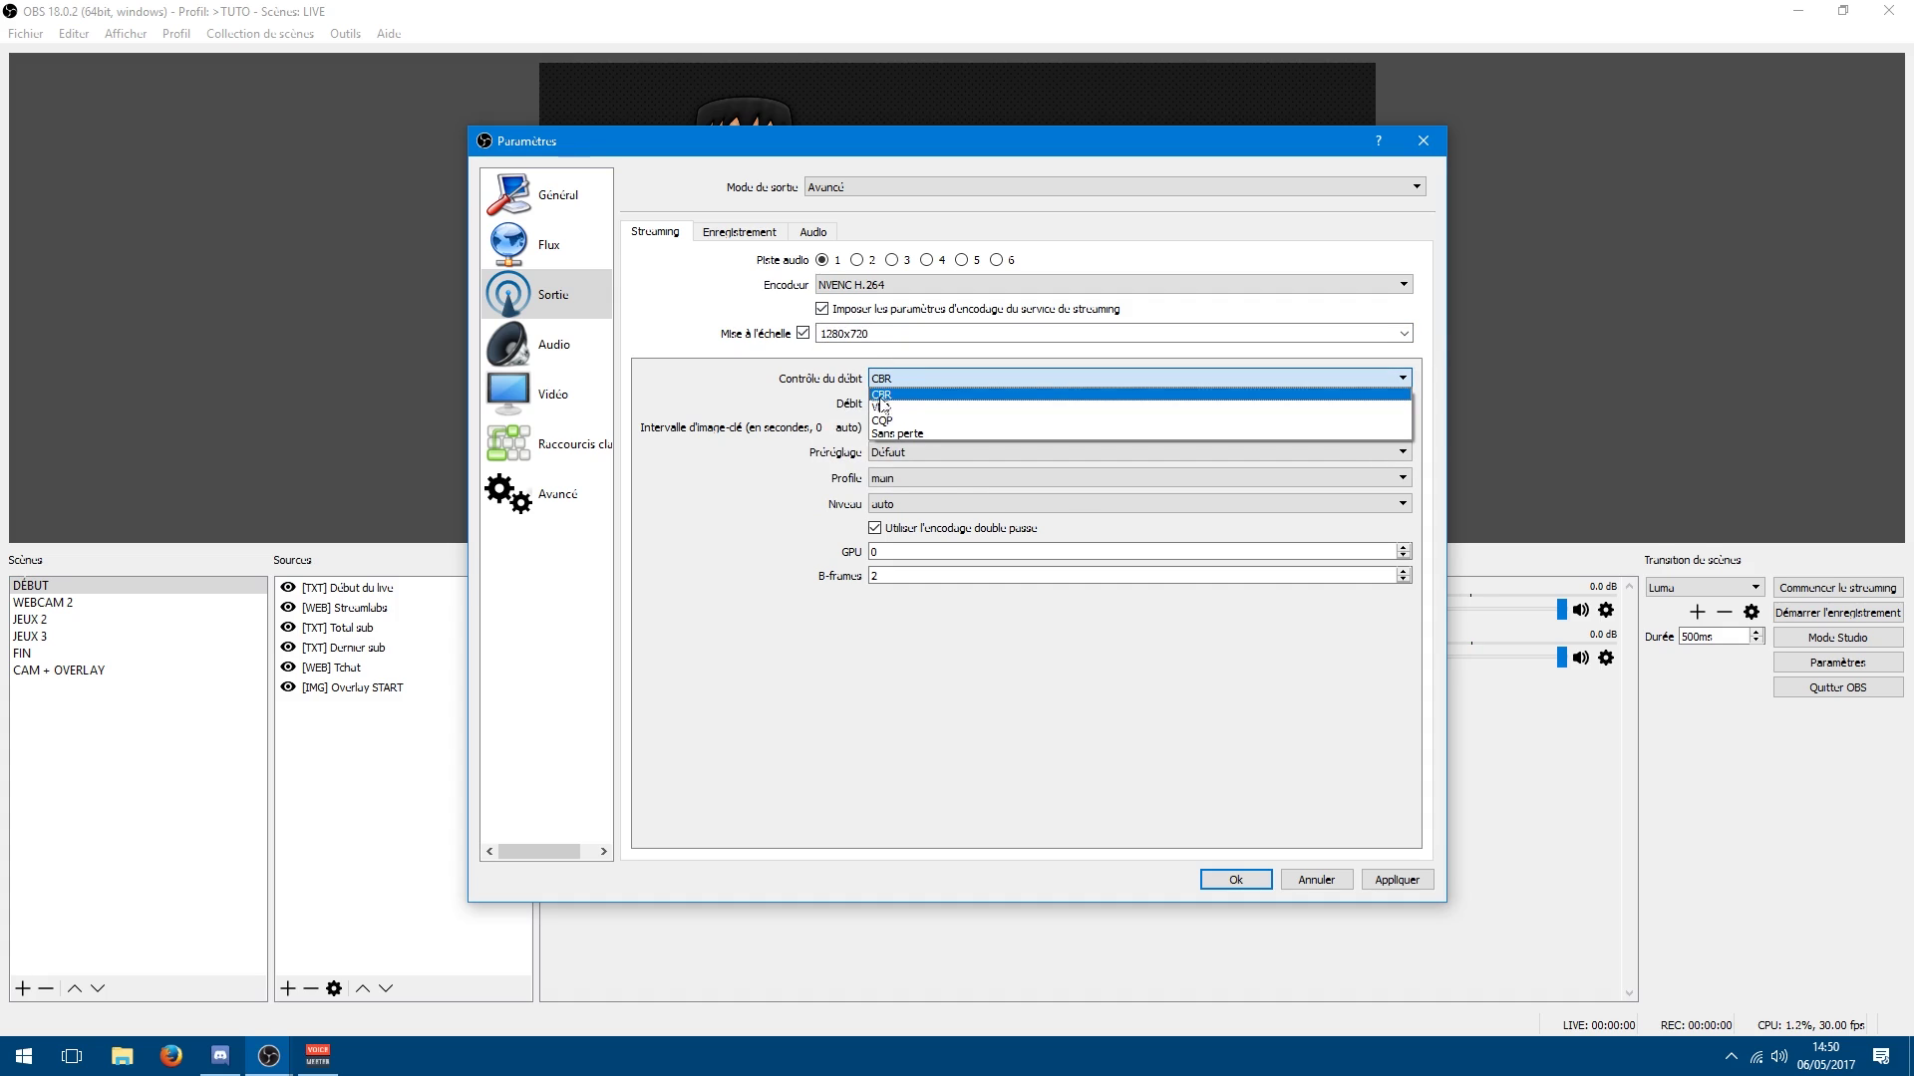
left_click(889, 396)
left_click_drag(909, 405, 710, 408)
type("1")
type("500")
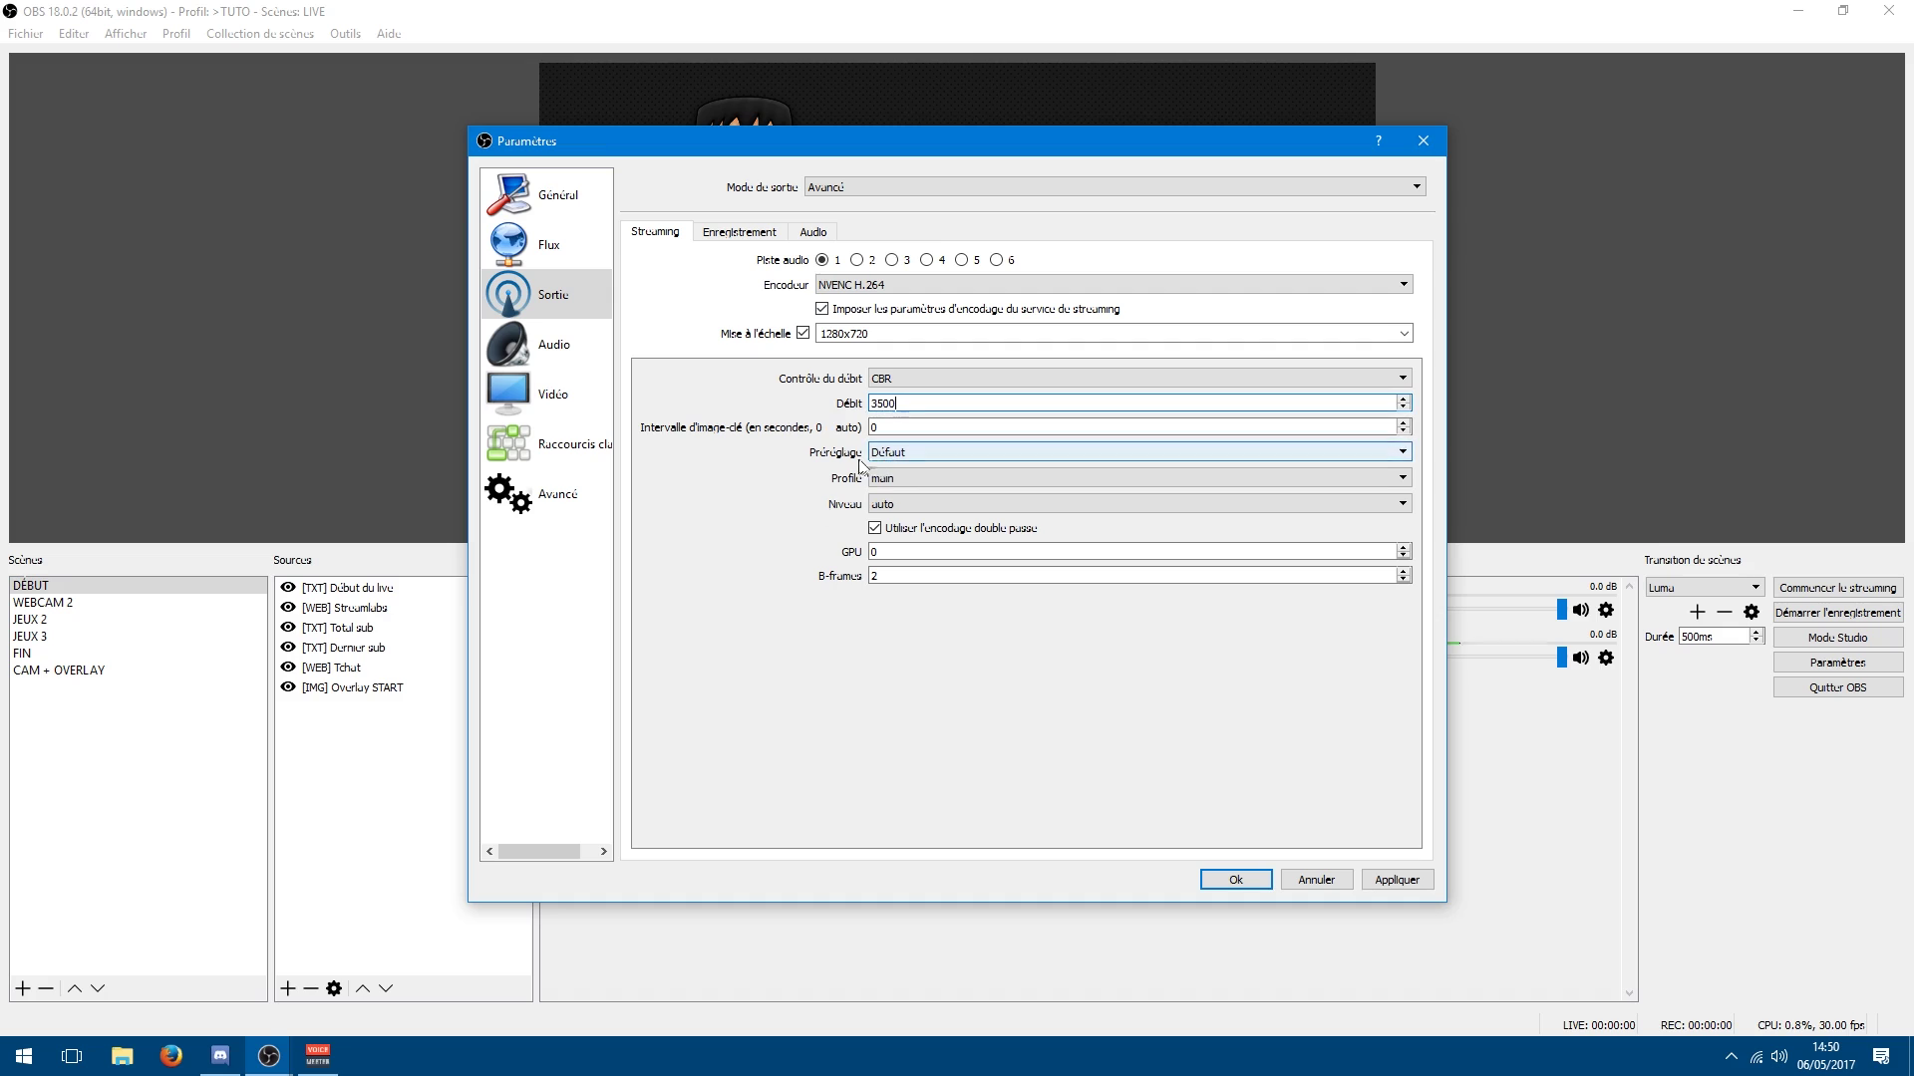
Set the encoder preset to Haute qualité, keeping the profile on main and the level on auto
left_click(959, 454)
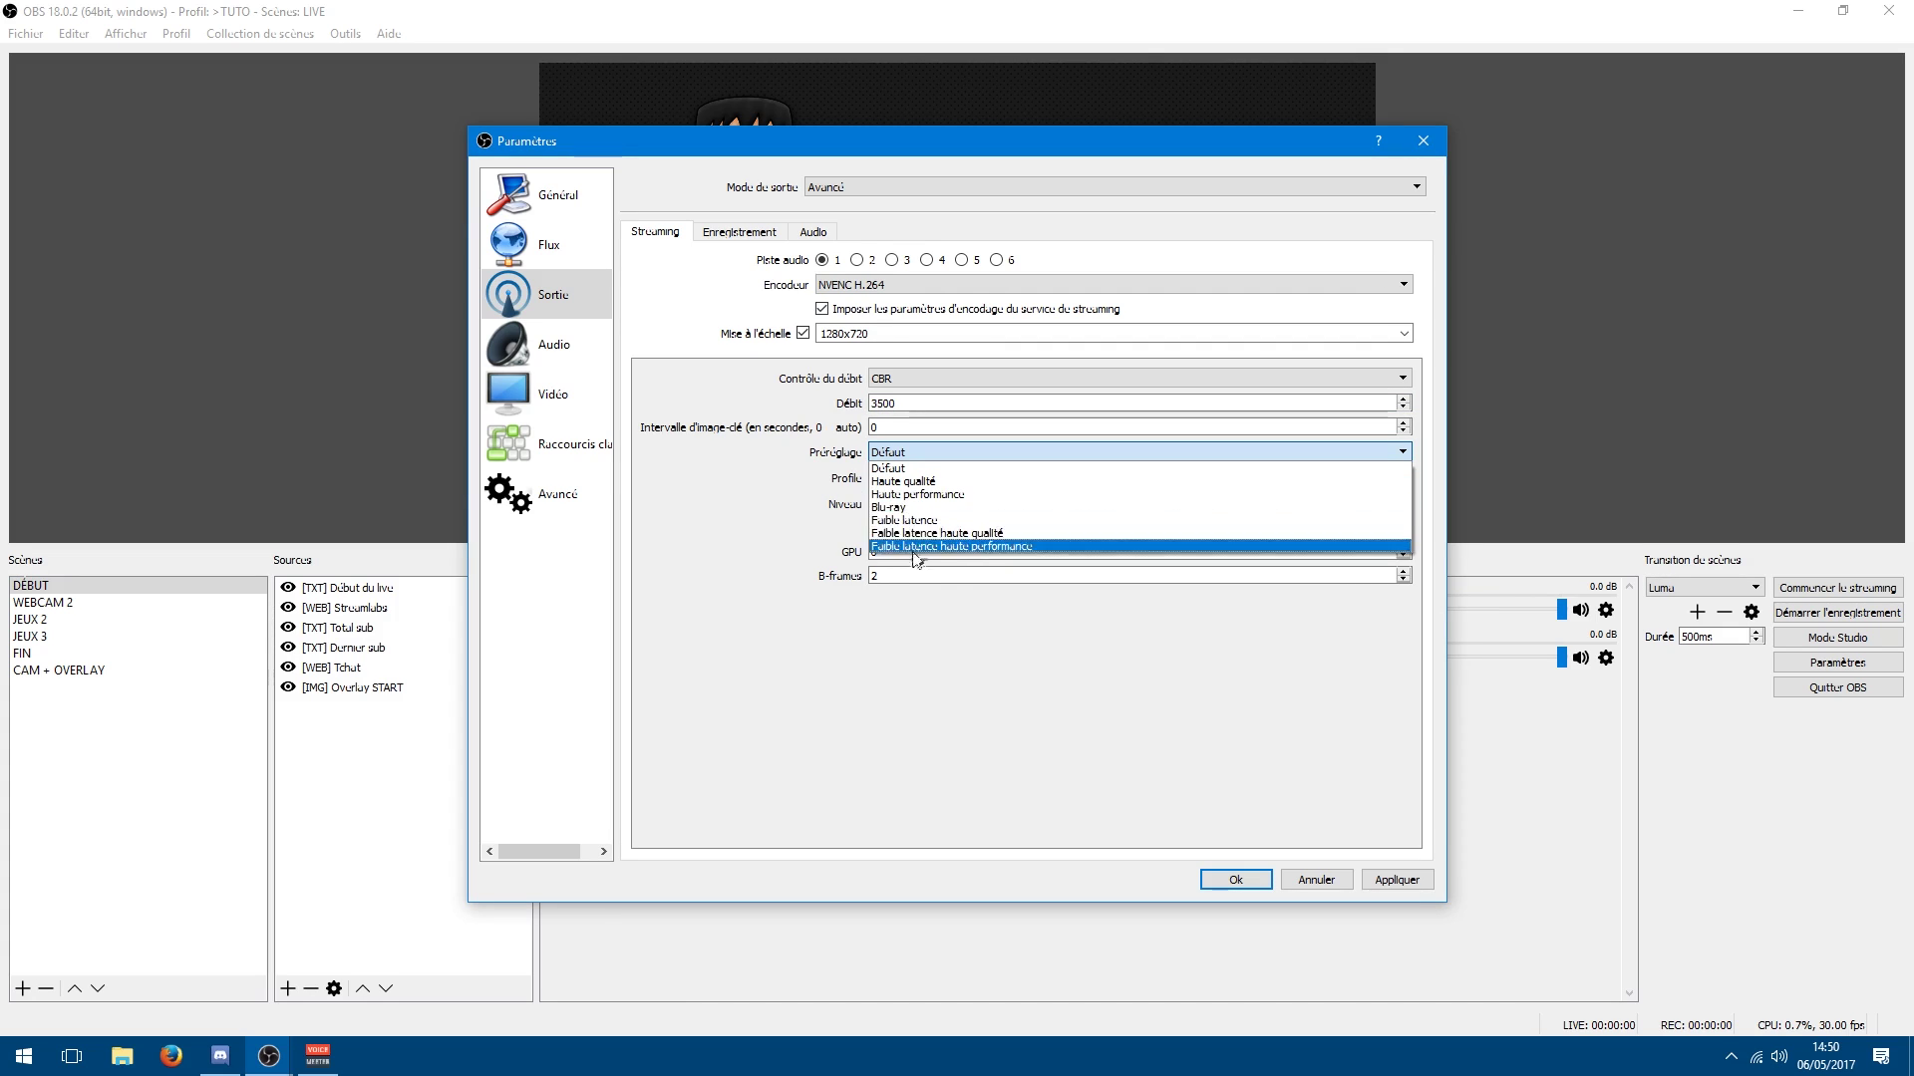
left_click(947, 482)
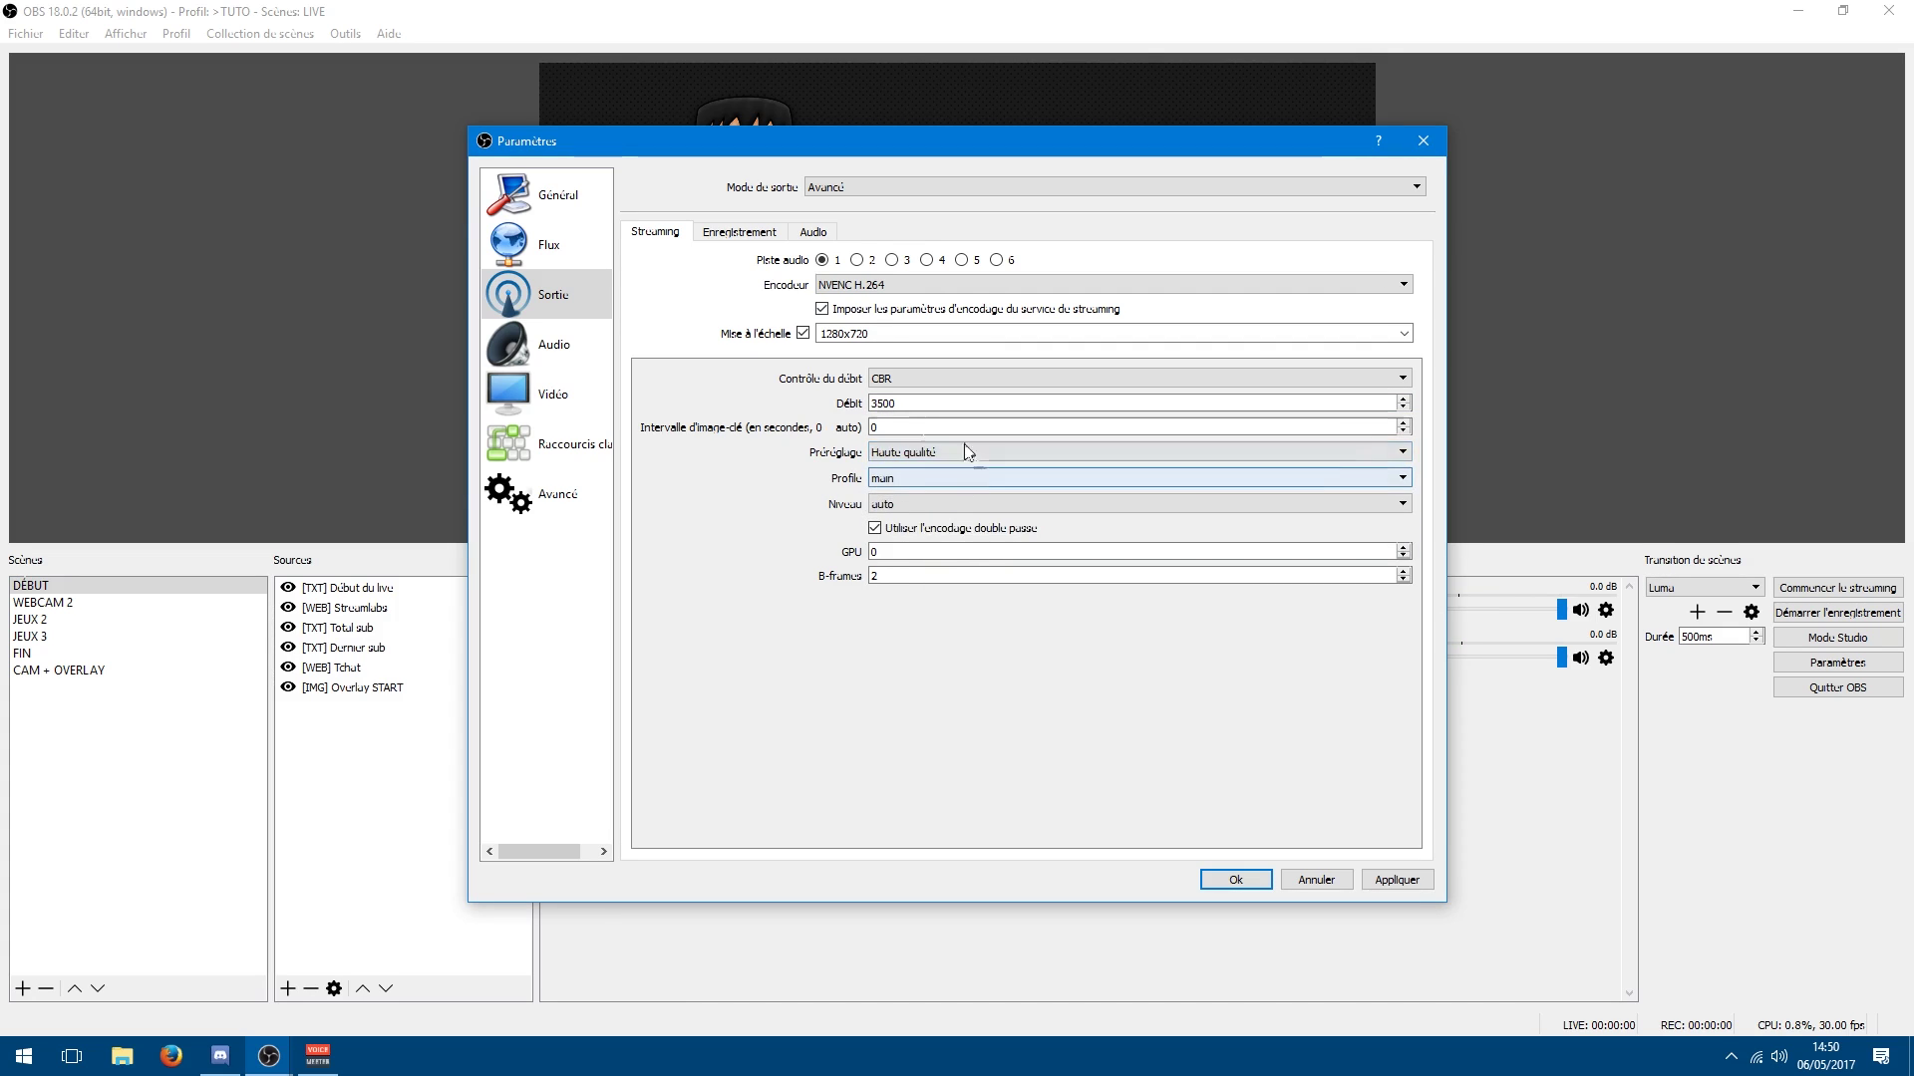
left_click(907, 484)
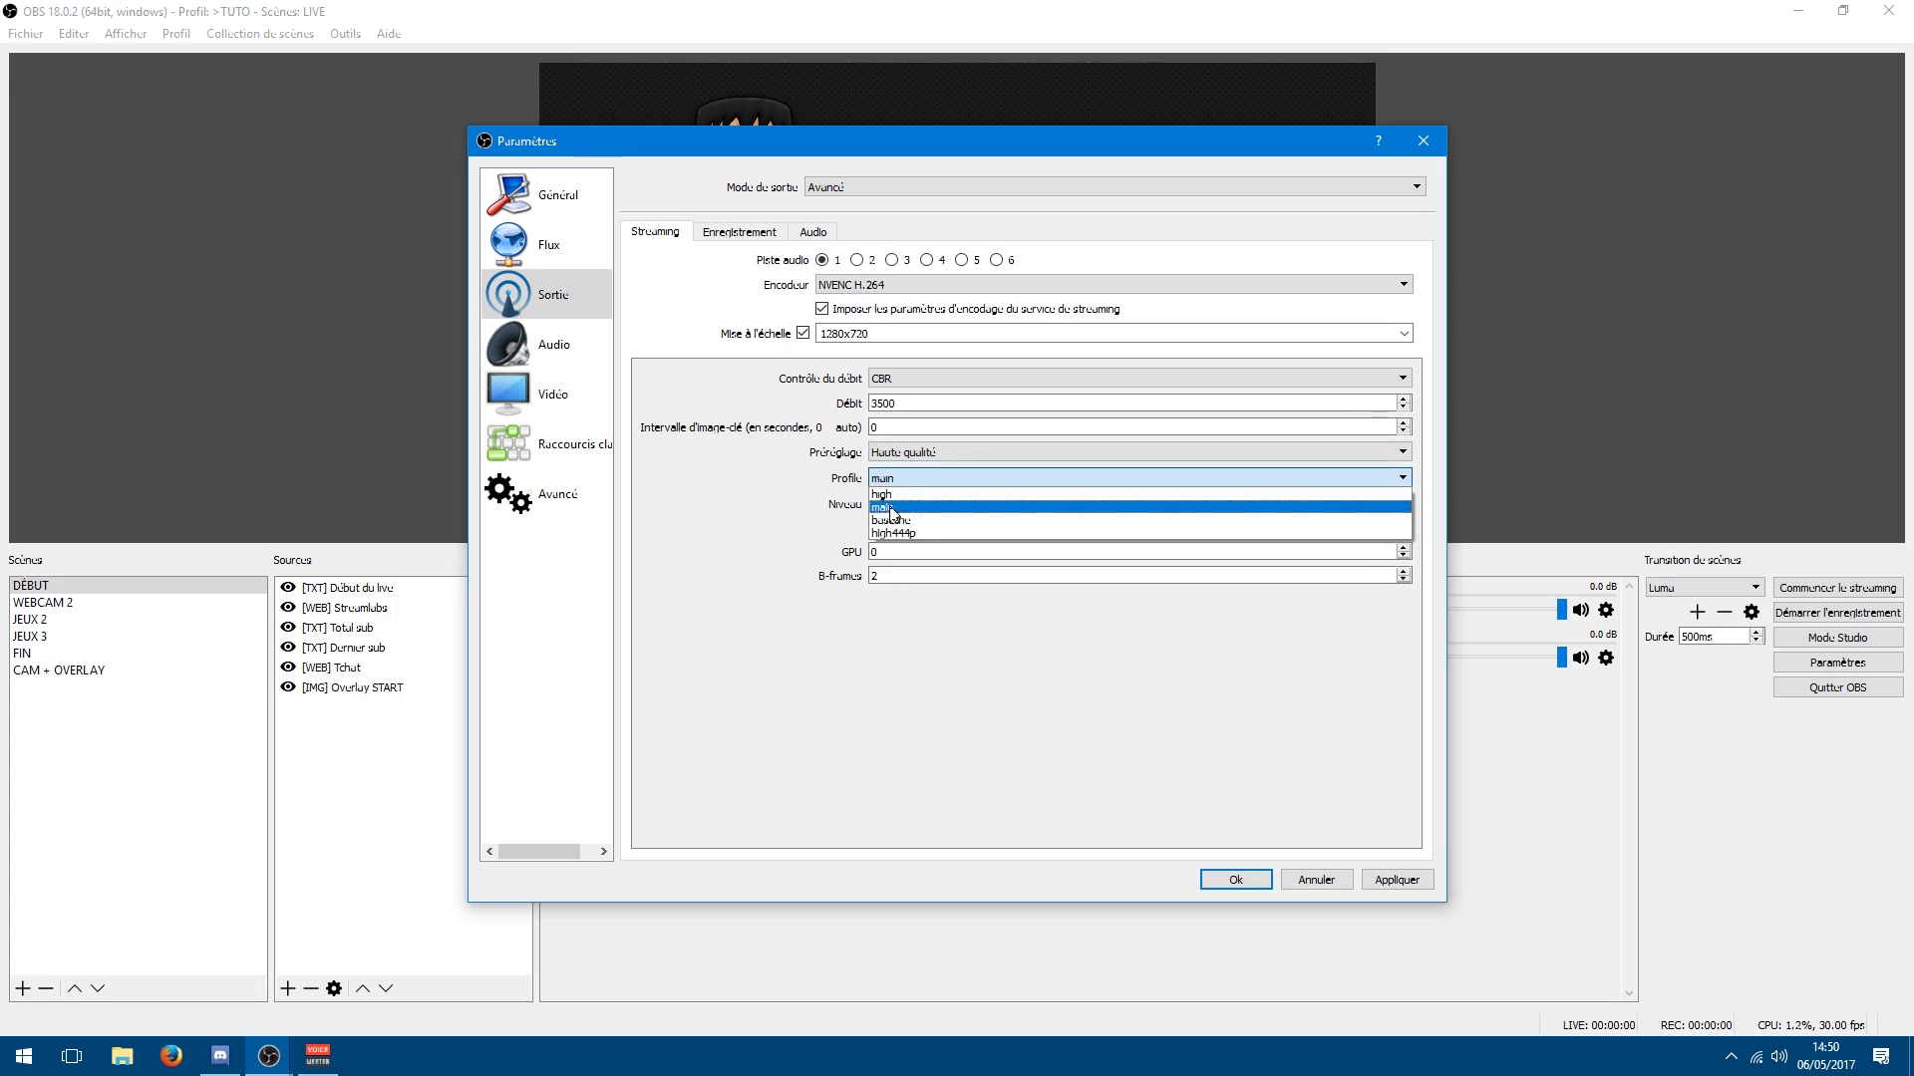
left_click(901, 508)
left_click(887, 503)
left_click(883, 514)
left_click(882, 506)
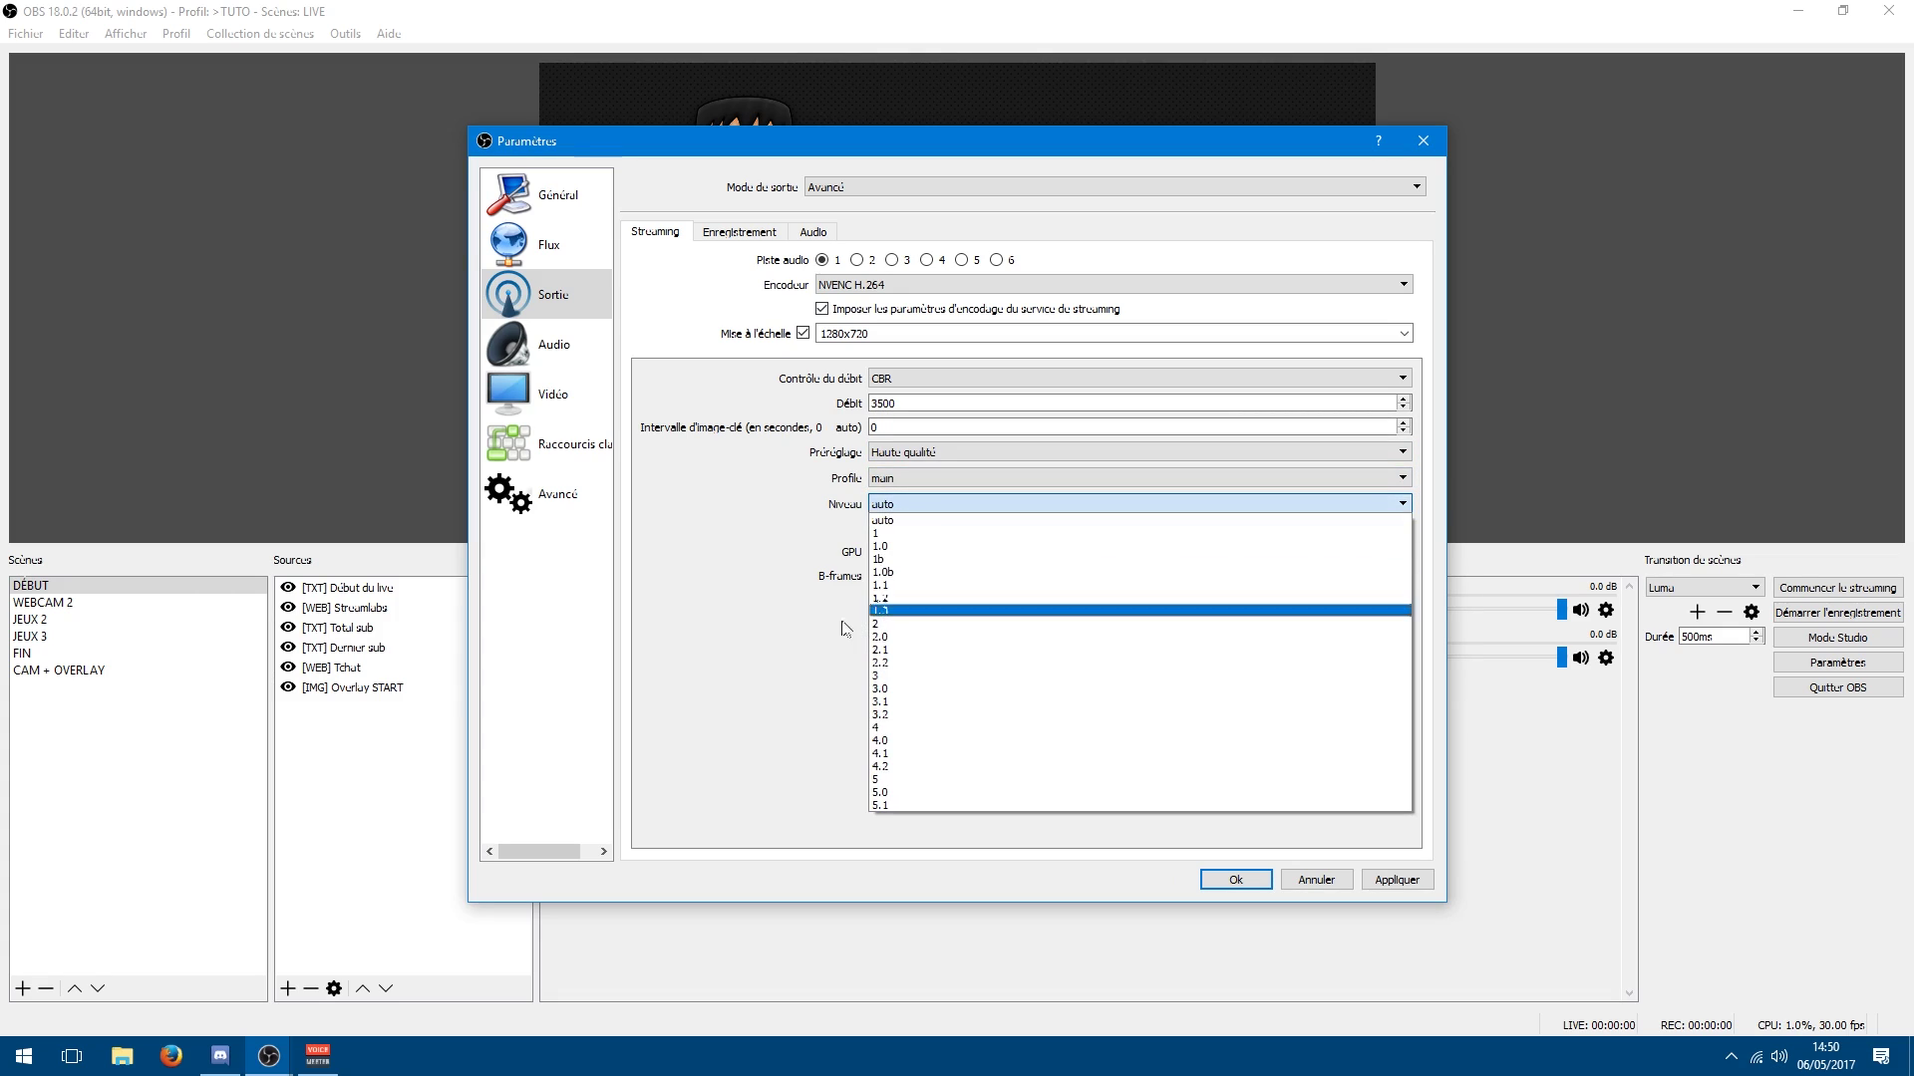
left_click(898, 520)
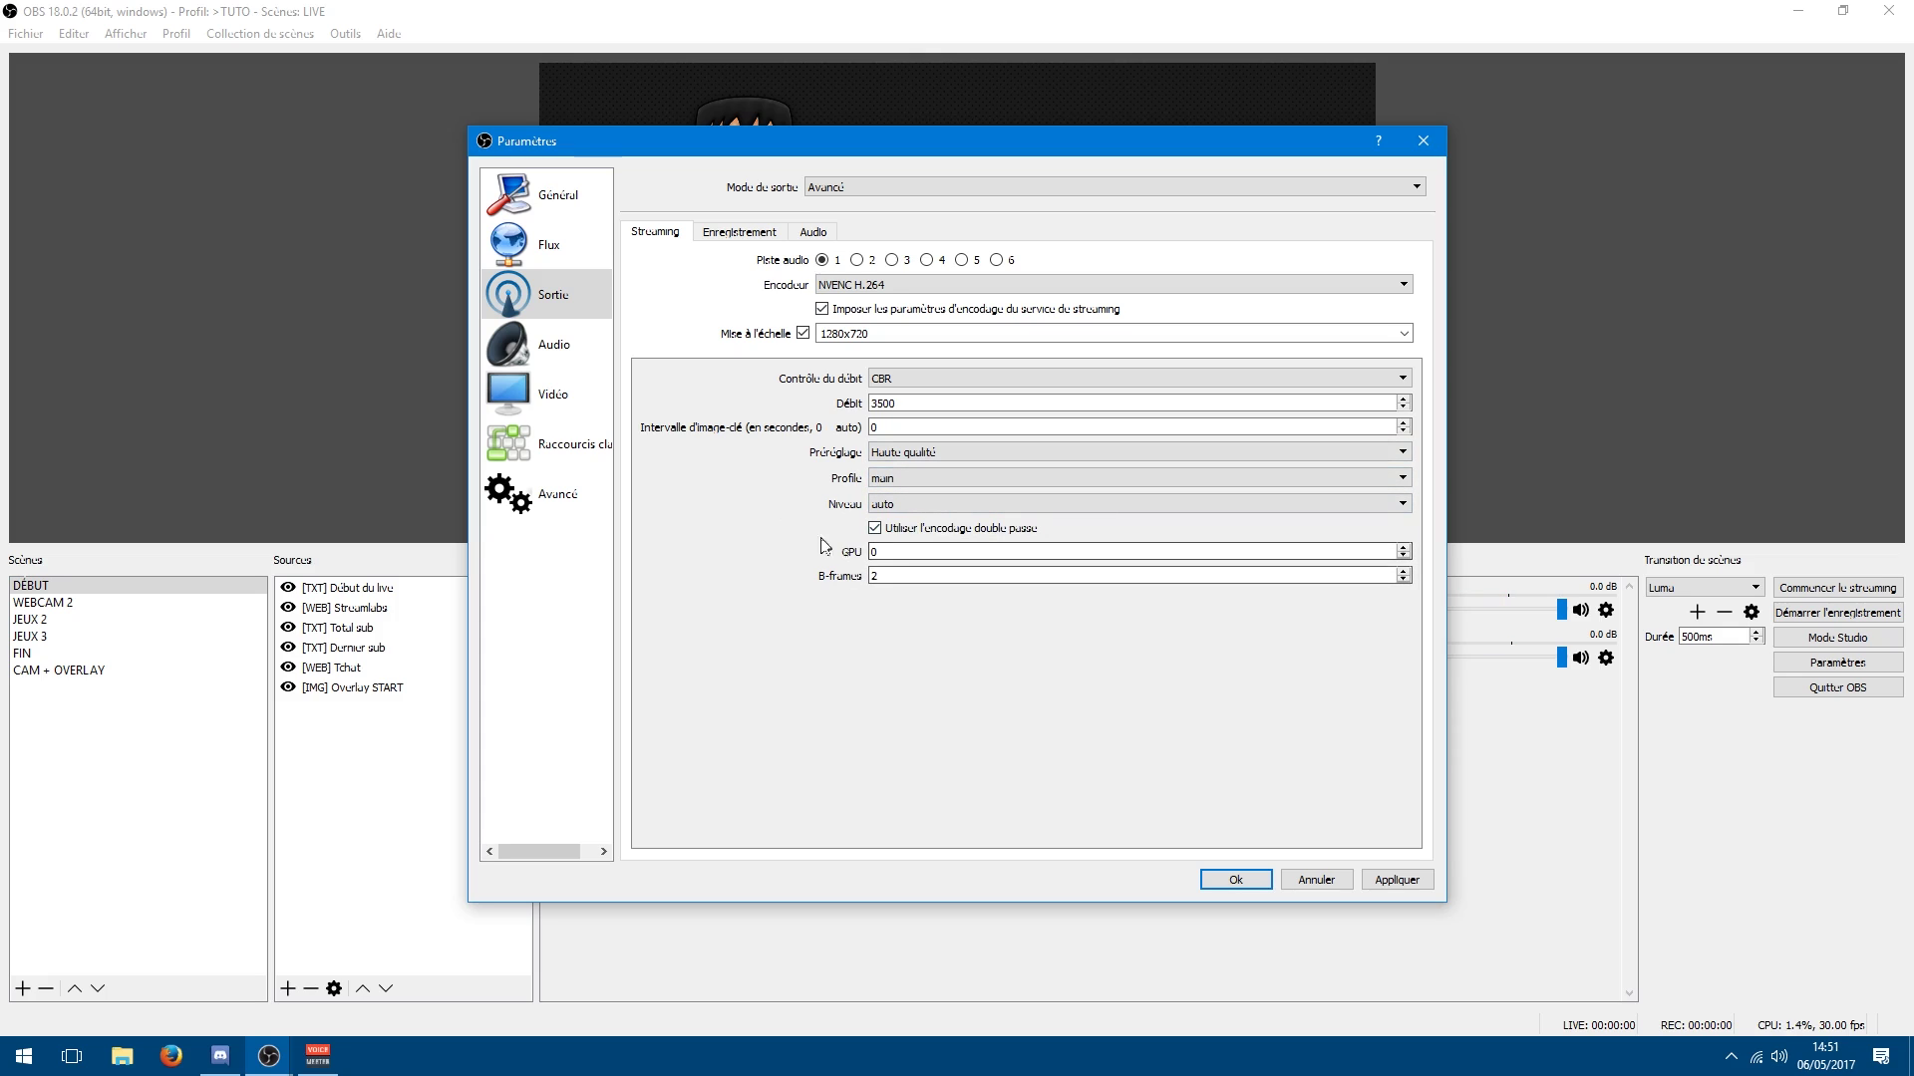
Disable two-pass encoding for the stream and keep the GPU number at 0
left_click(1012, 534)
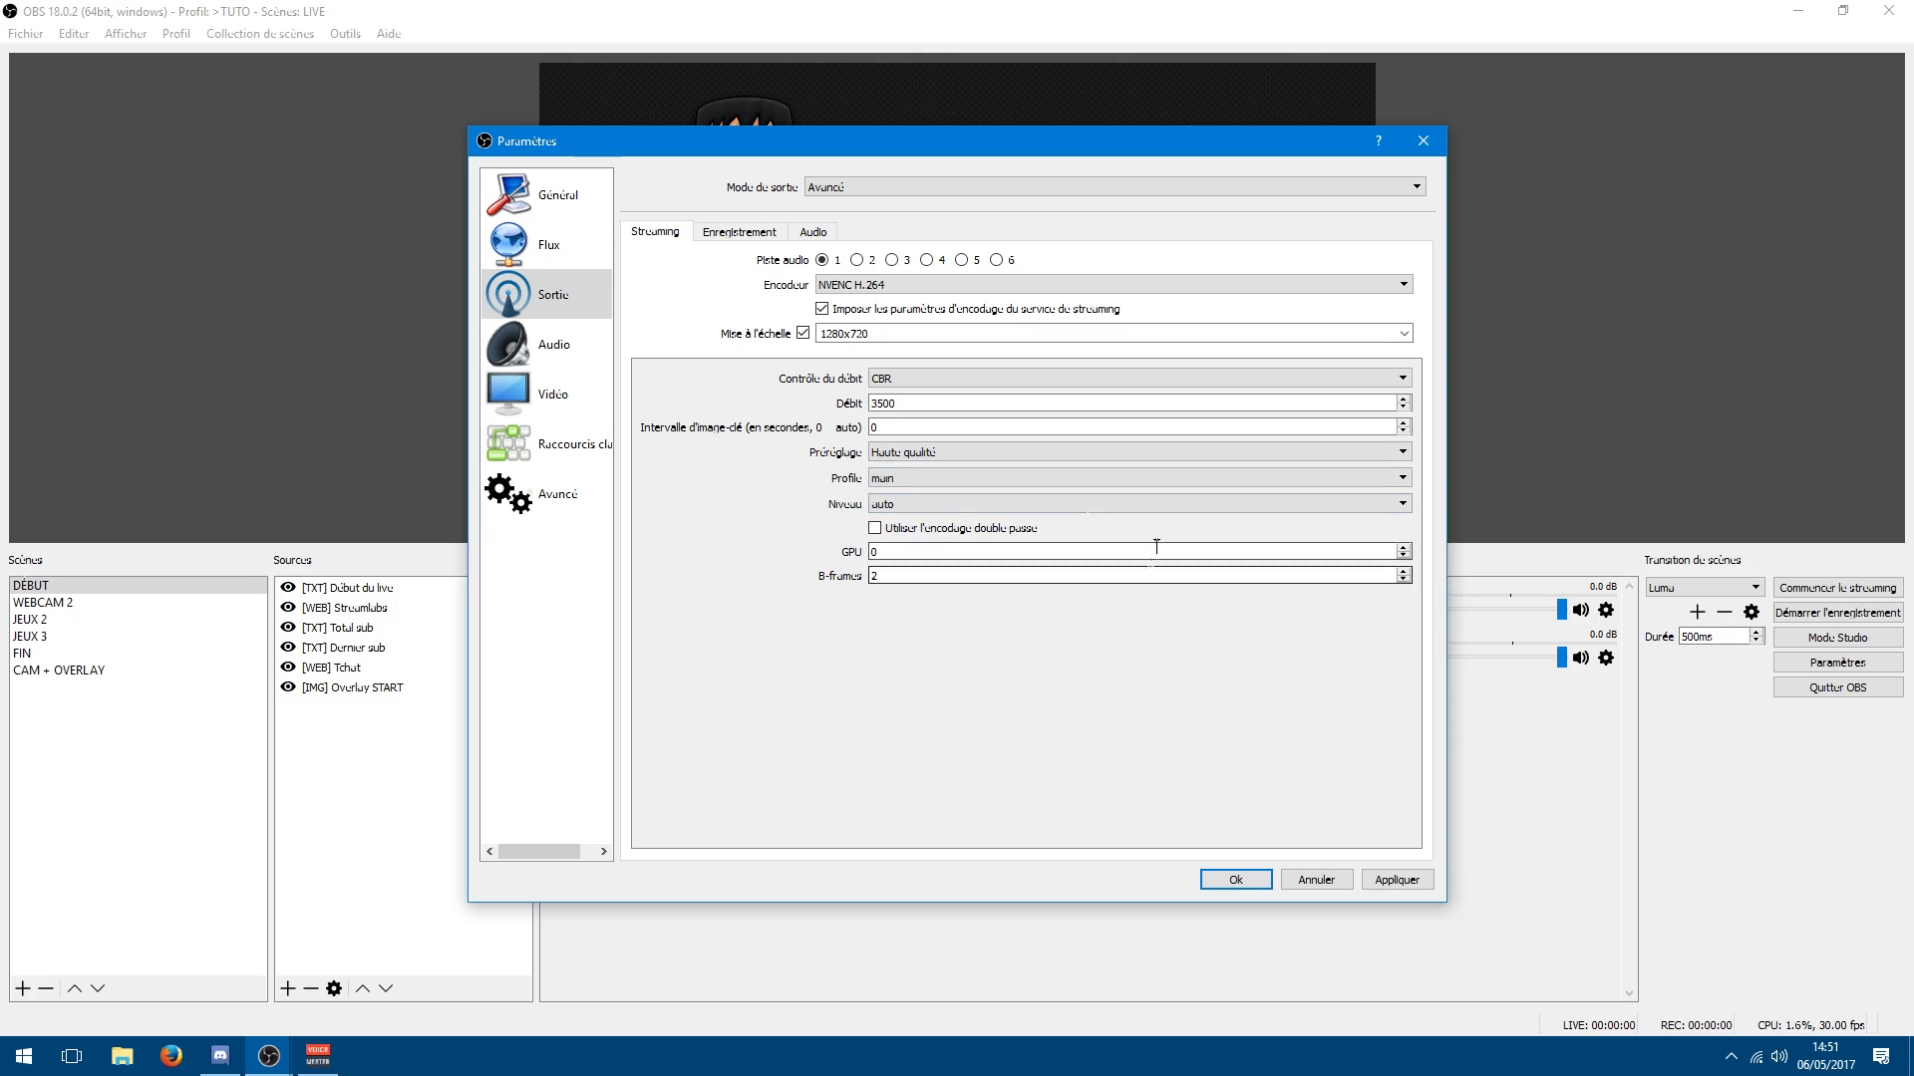
left_click(878, 548)
left_click(984, 694)
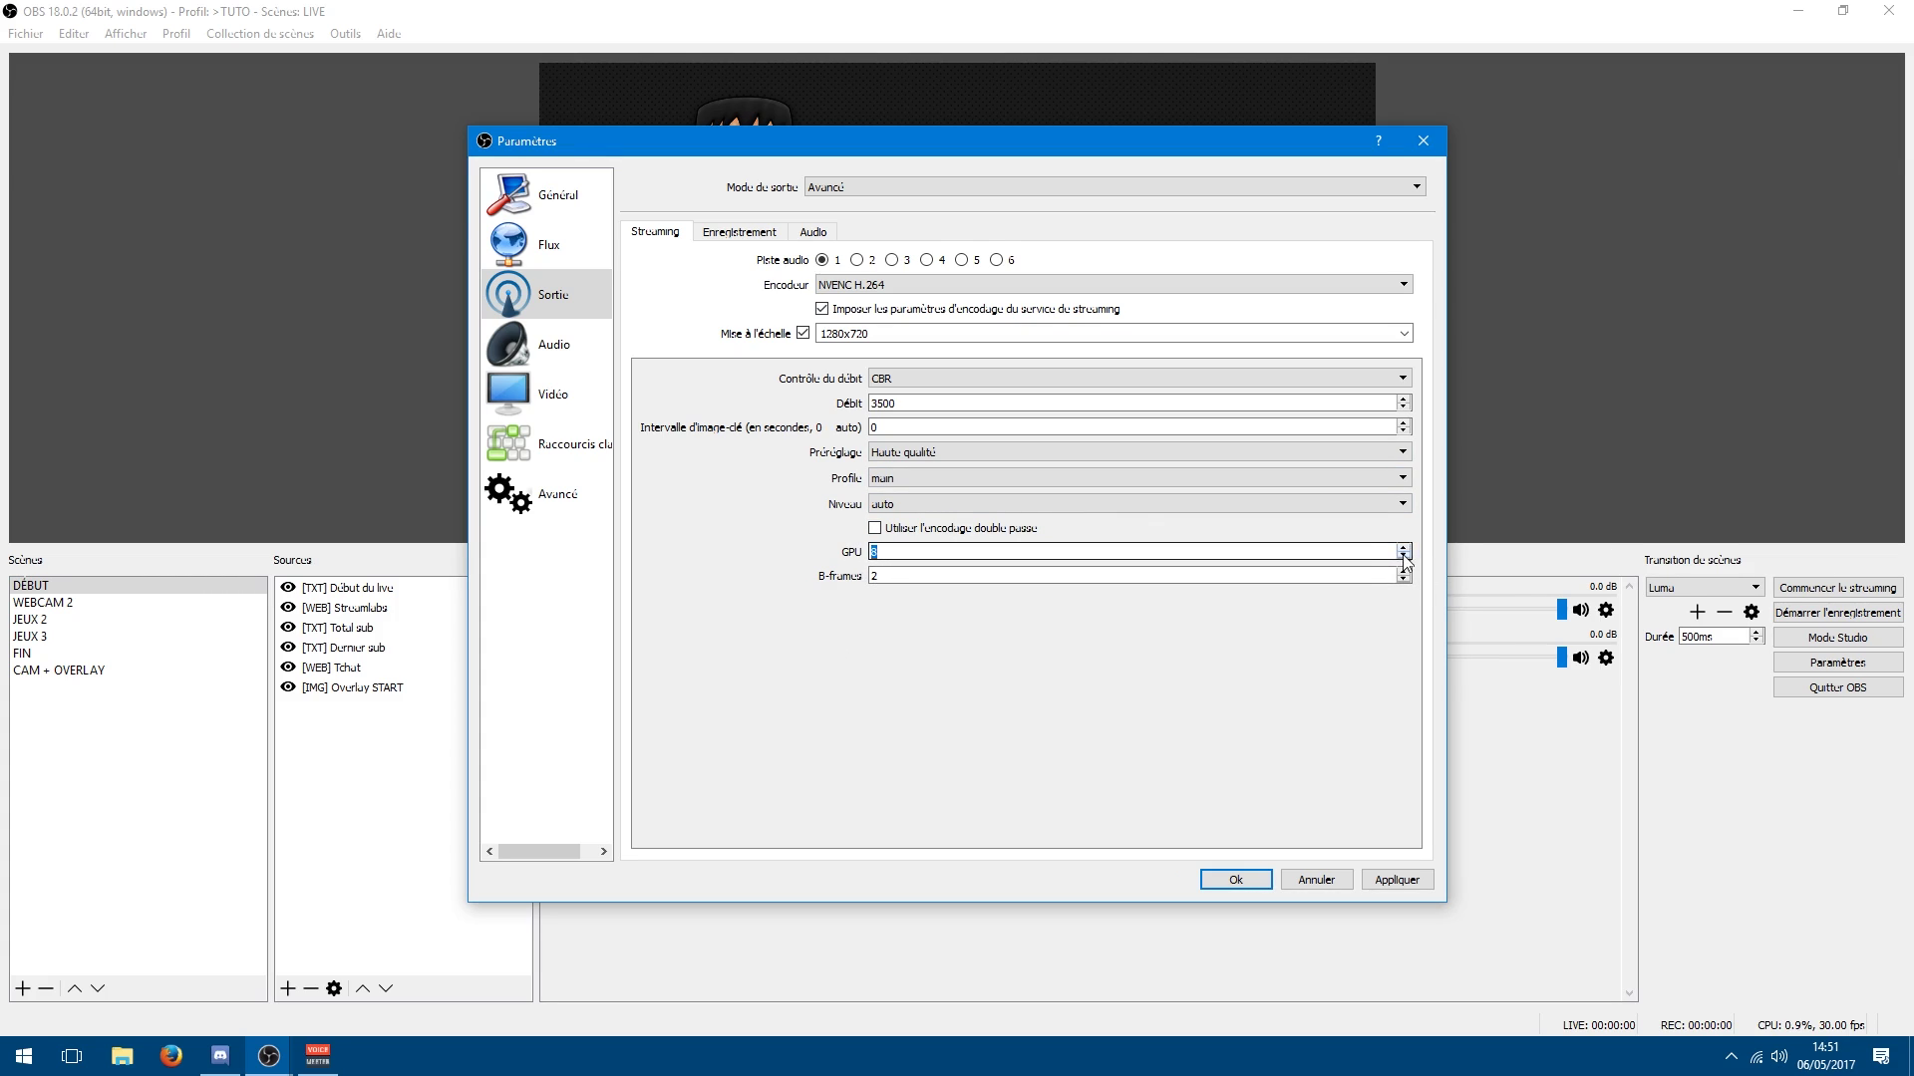
double_click(1404, 555)
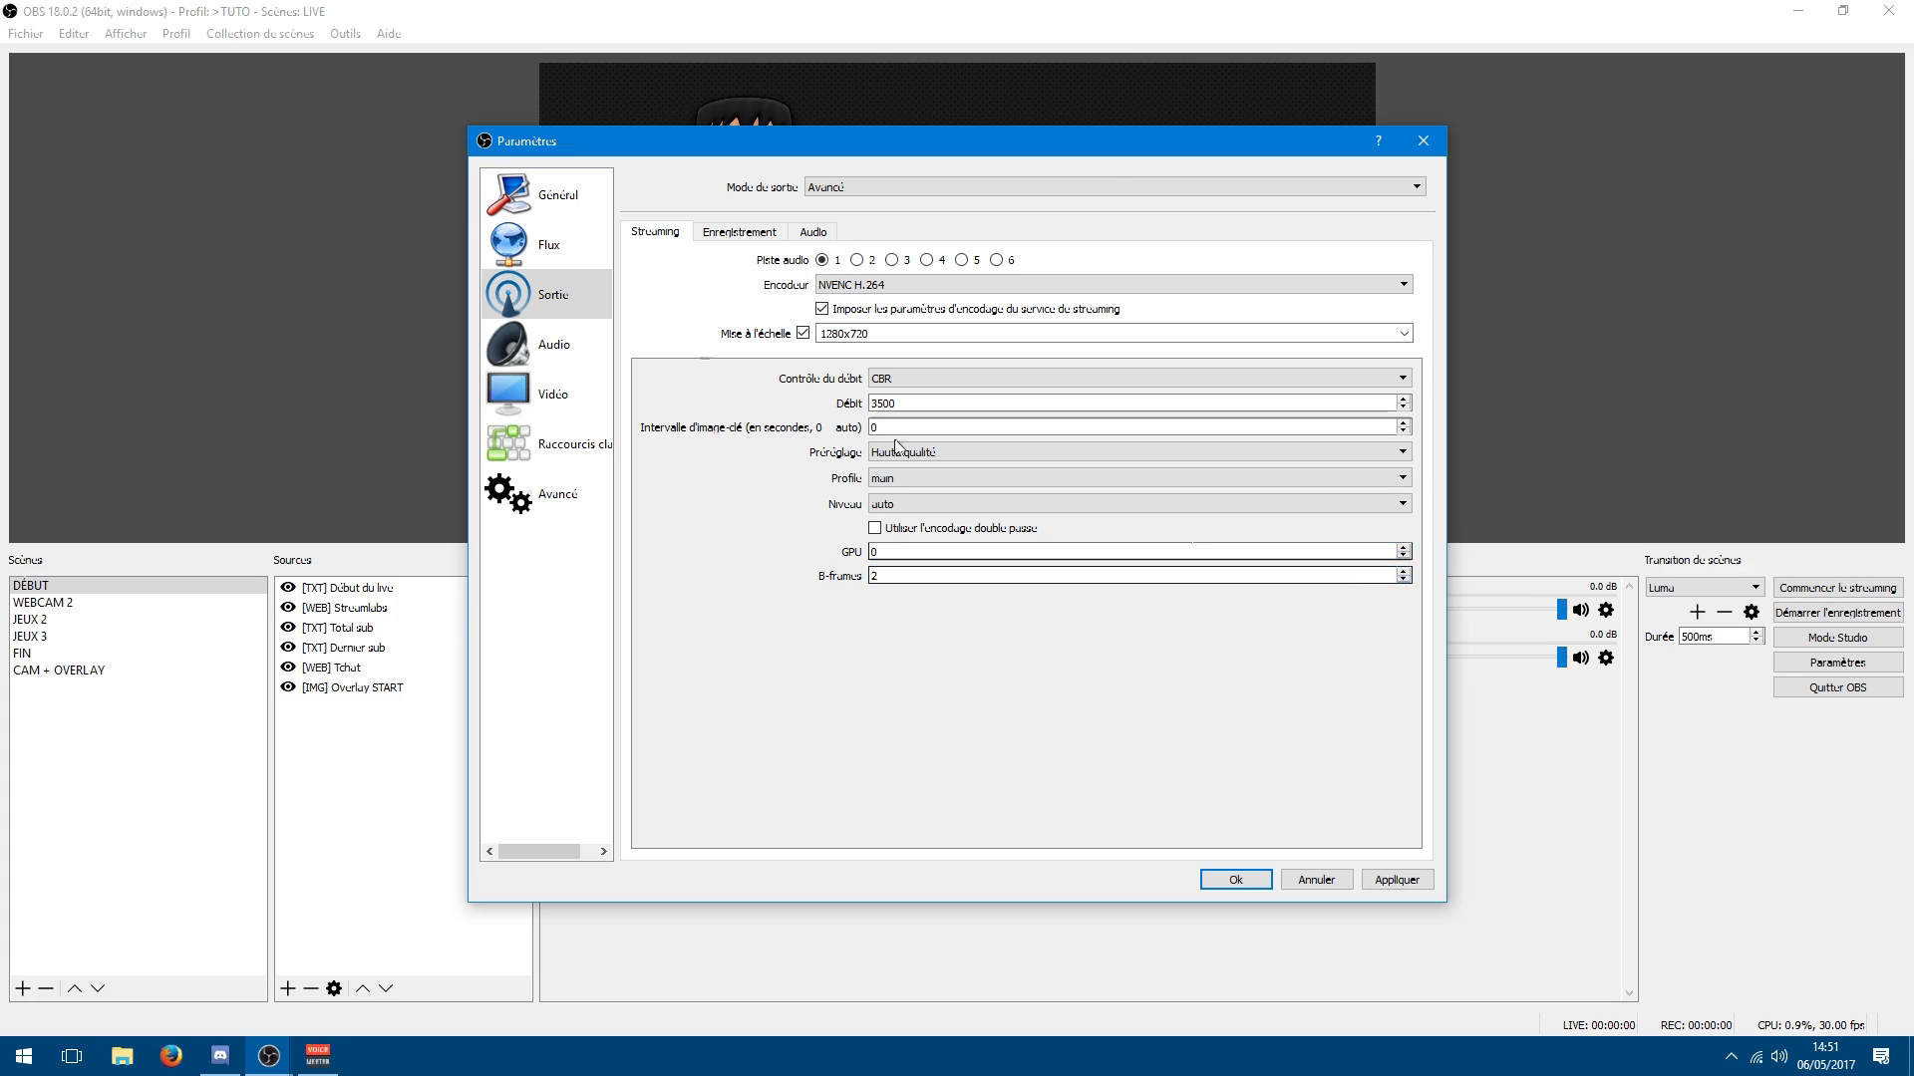
Switch to Firefox and examine the obs-studio_amf-encoder-plugin releases page, including the download files of version 2.0.0.0
left_click(172, 1057)
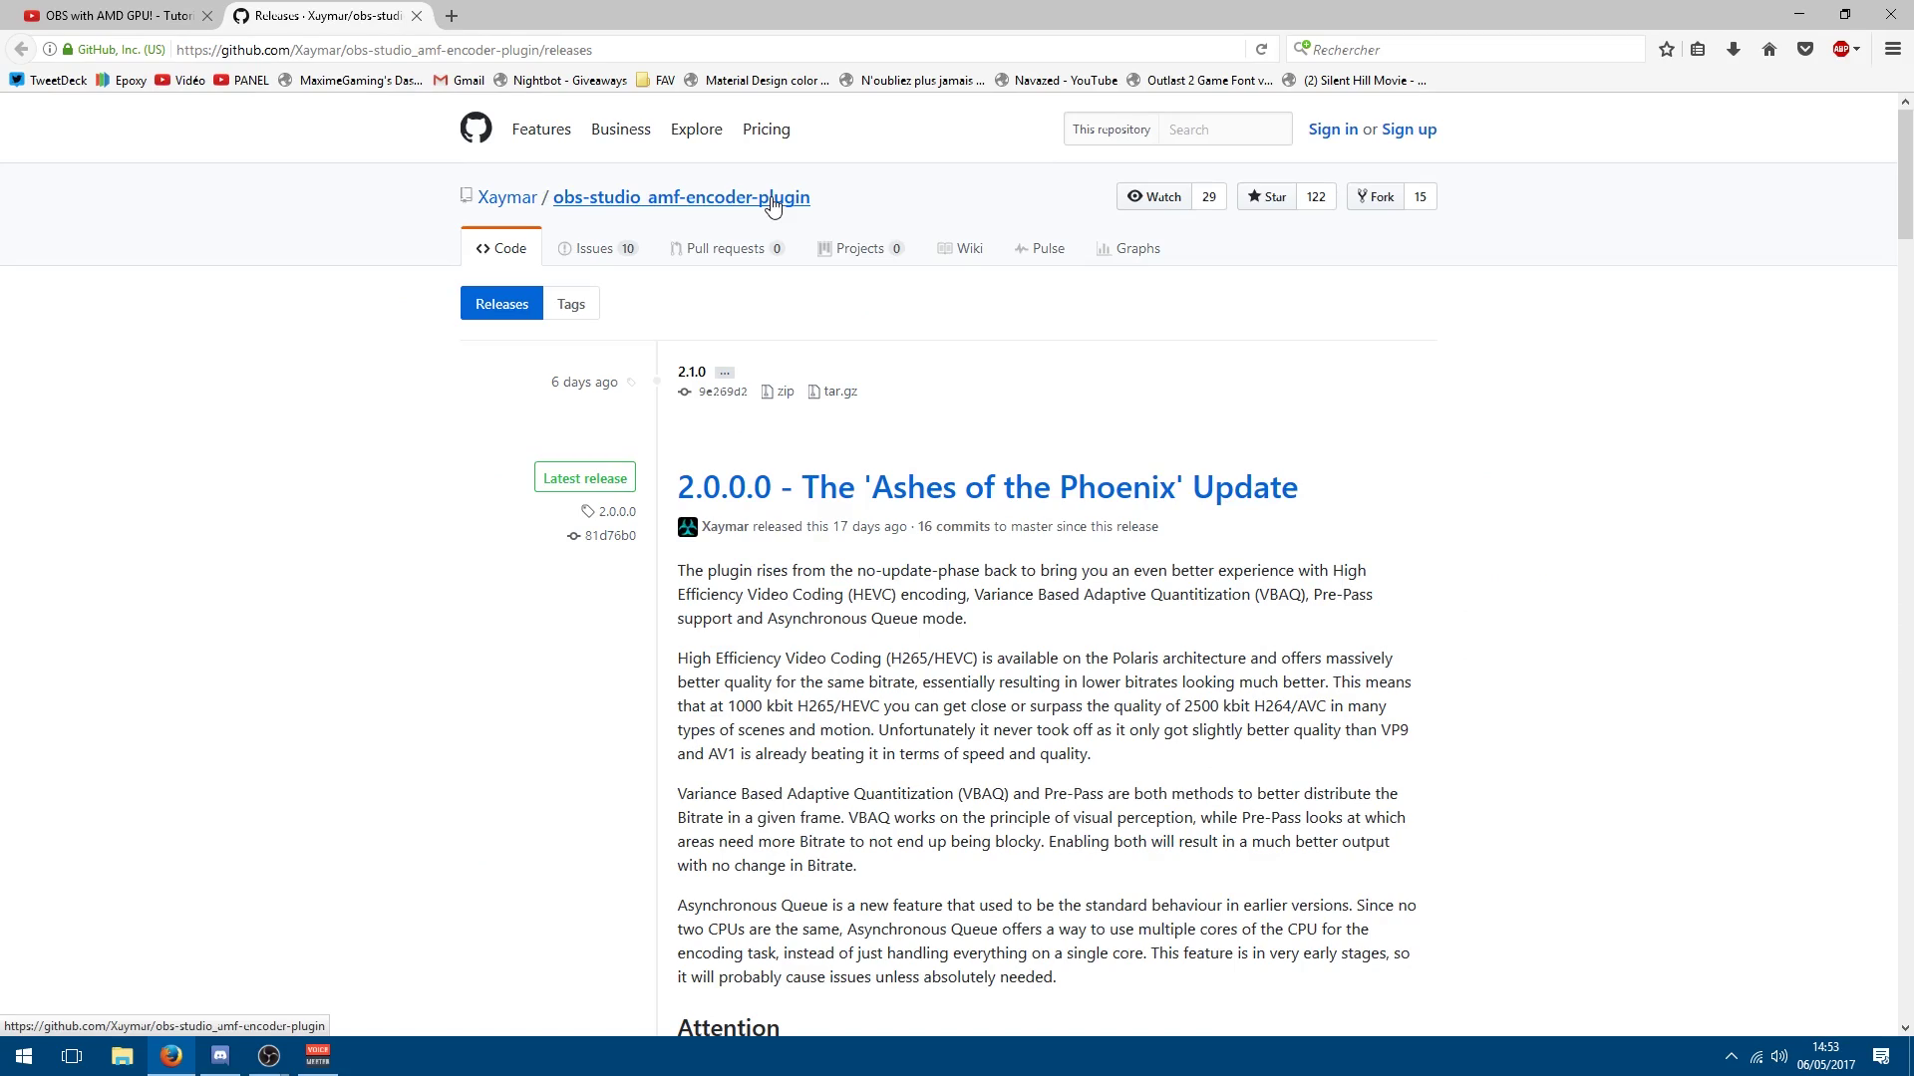
scroll(956, 339, "down", 5)
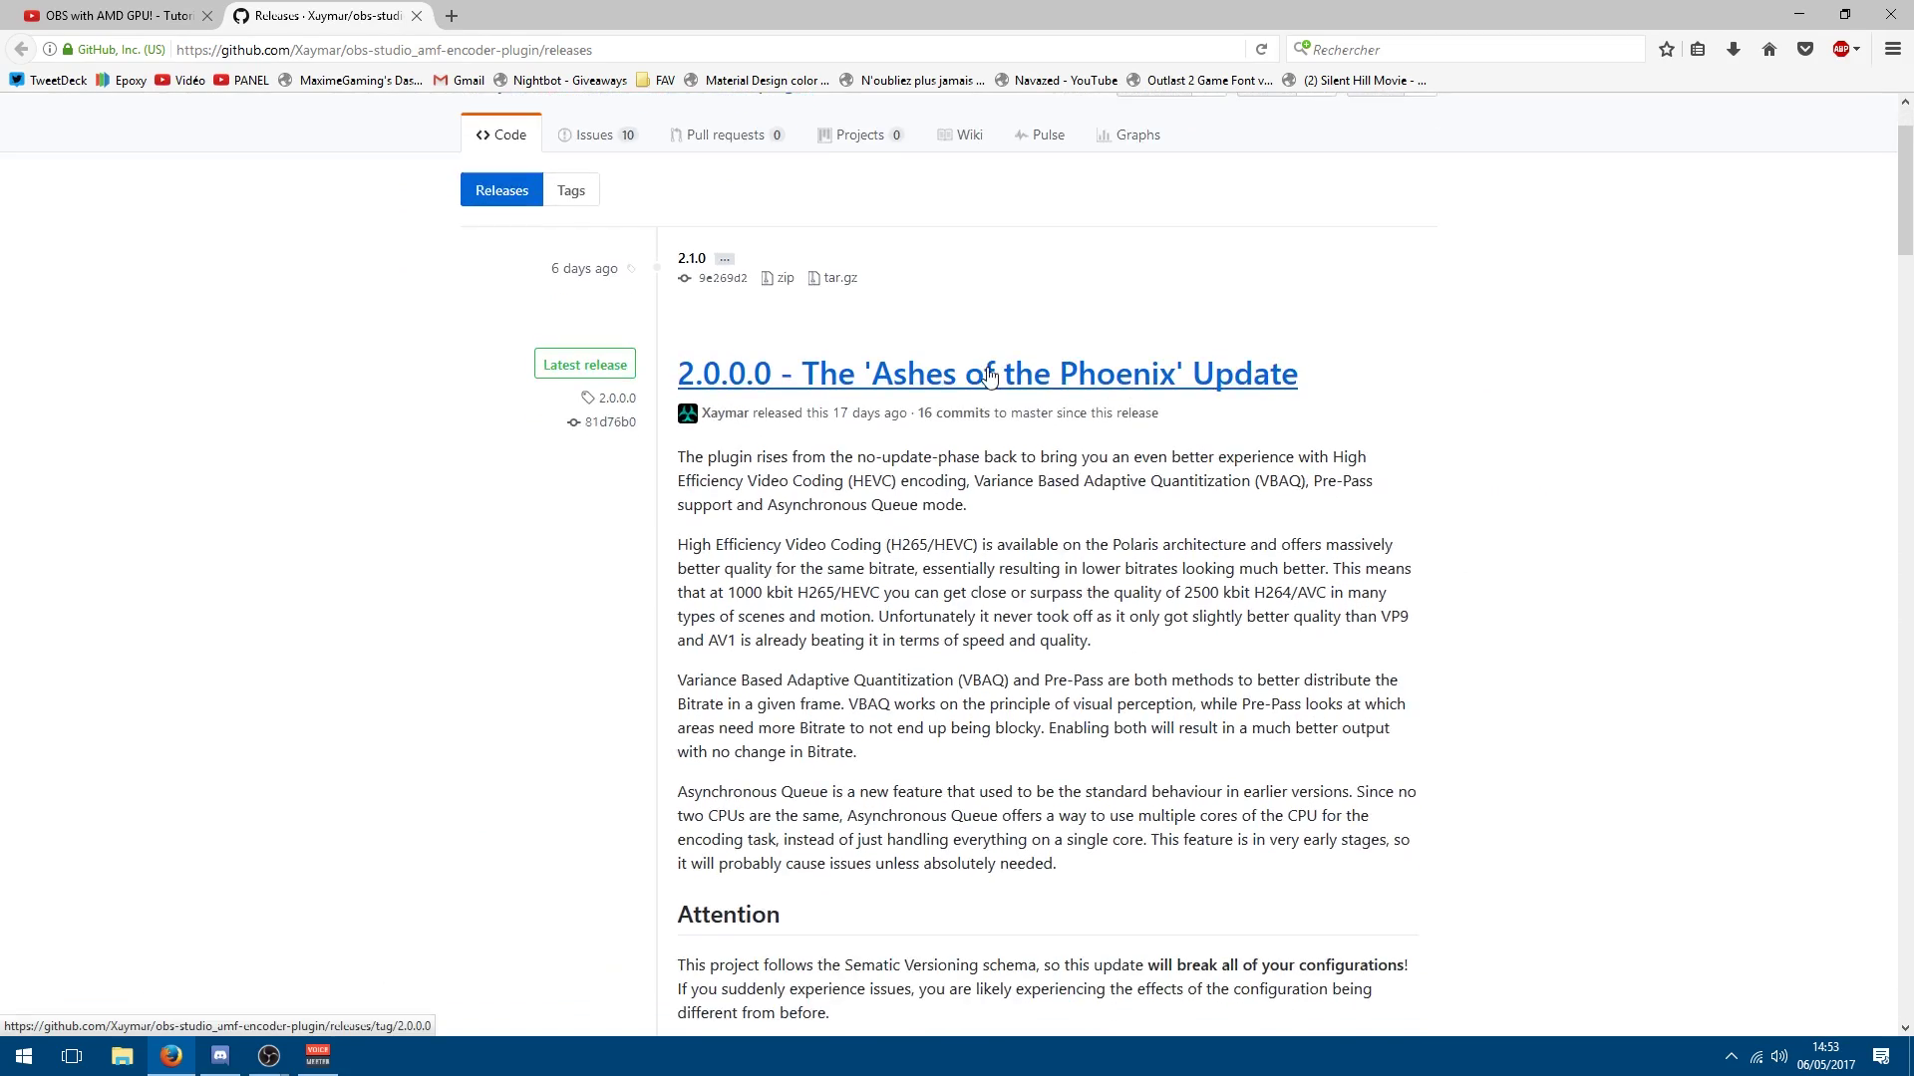
scroll(989, 369, "up", 5)
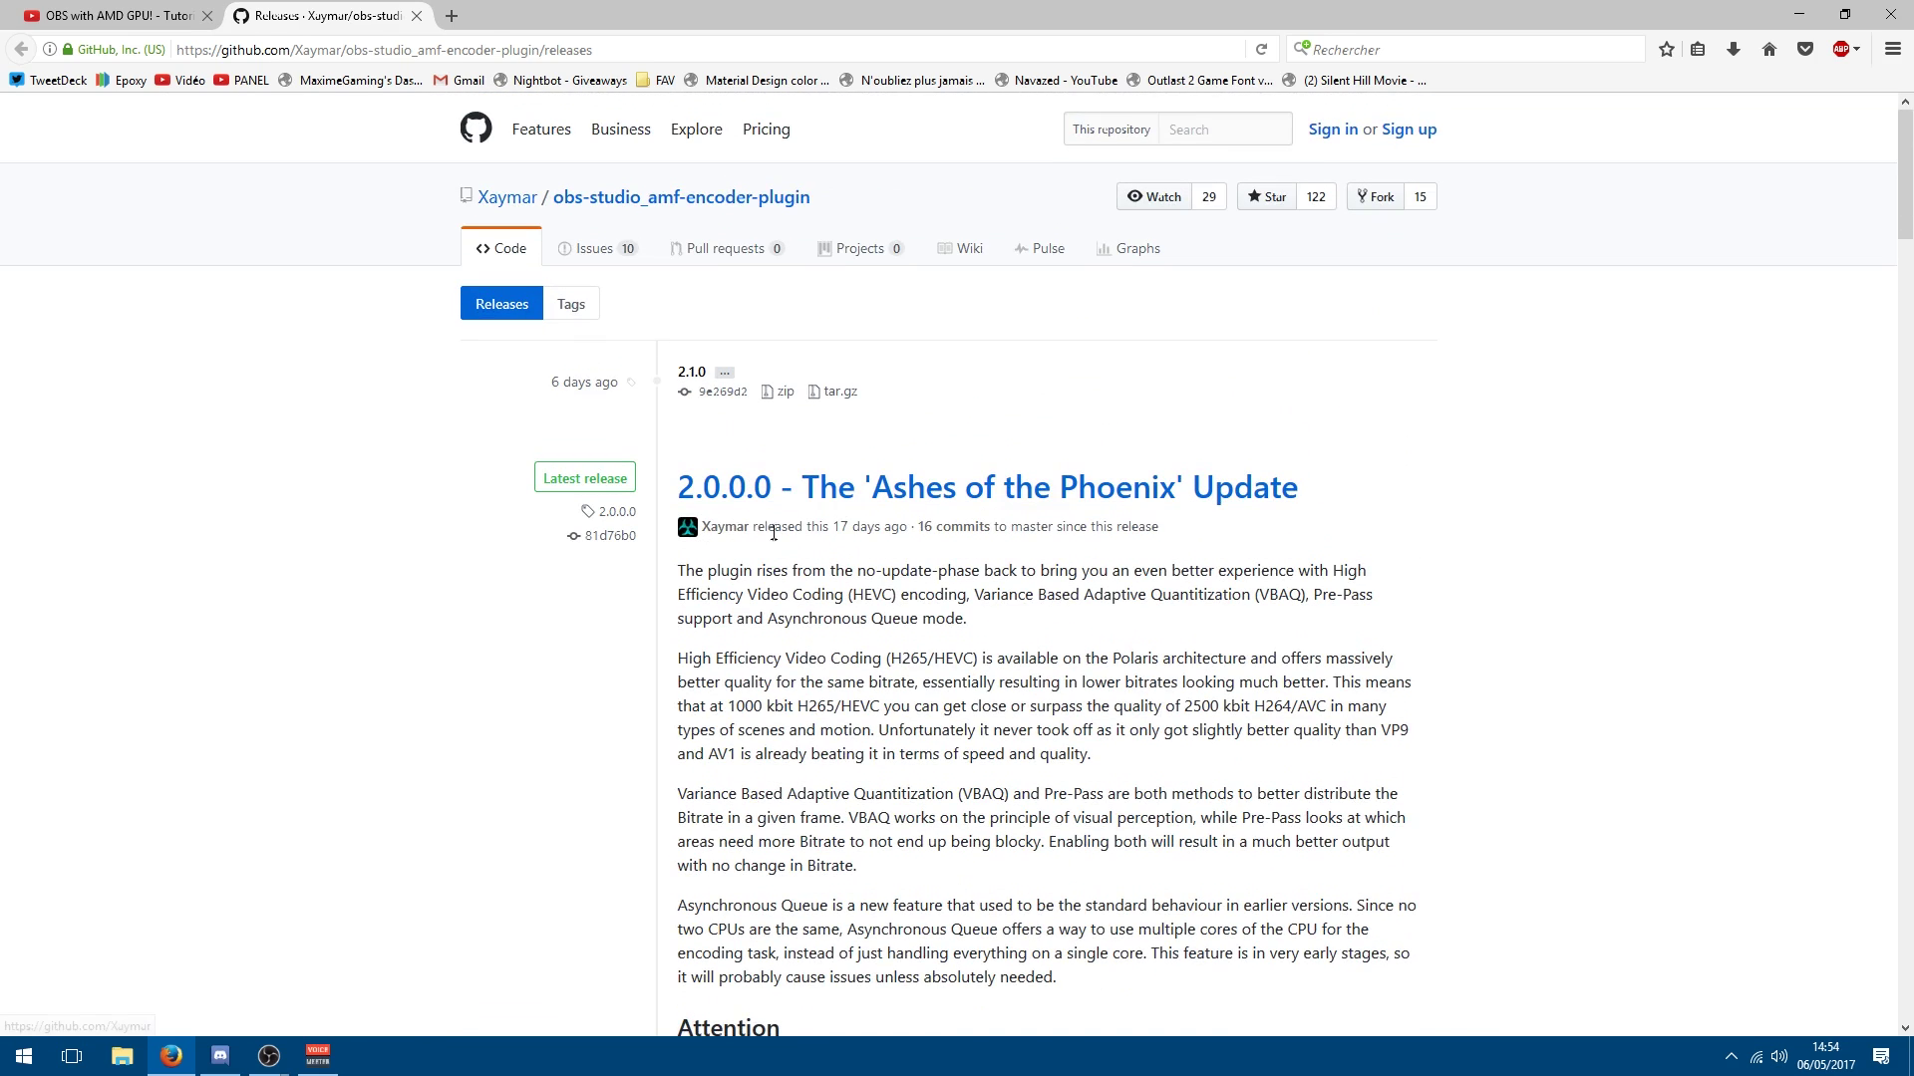
scroll(882, 302, "down", 3)
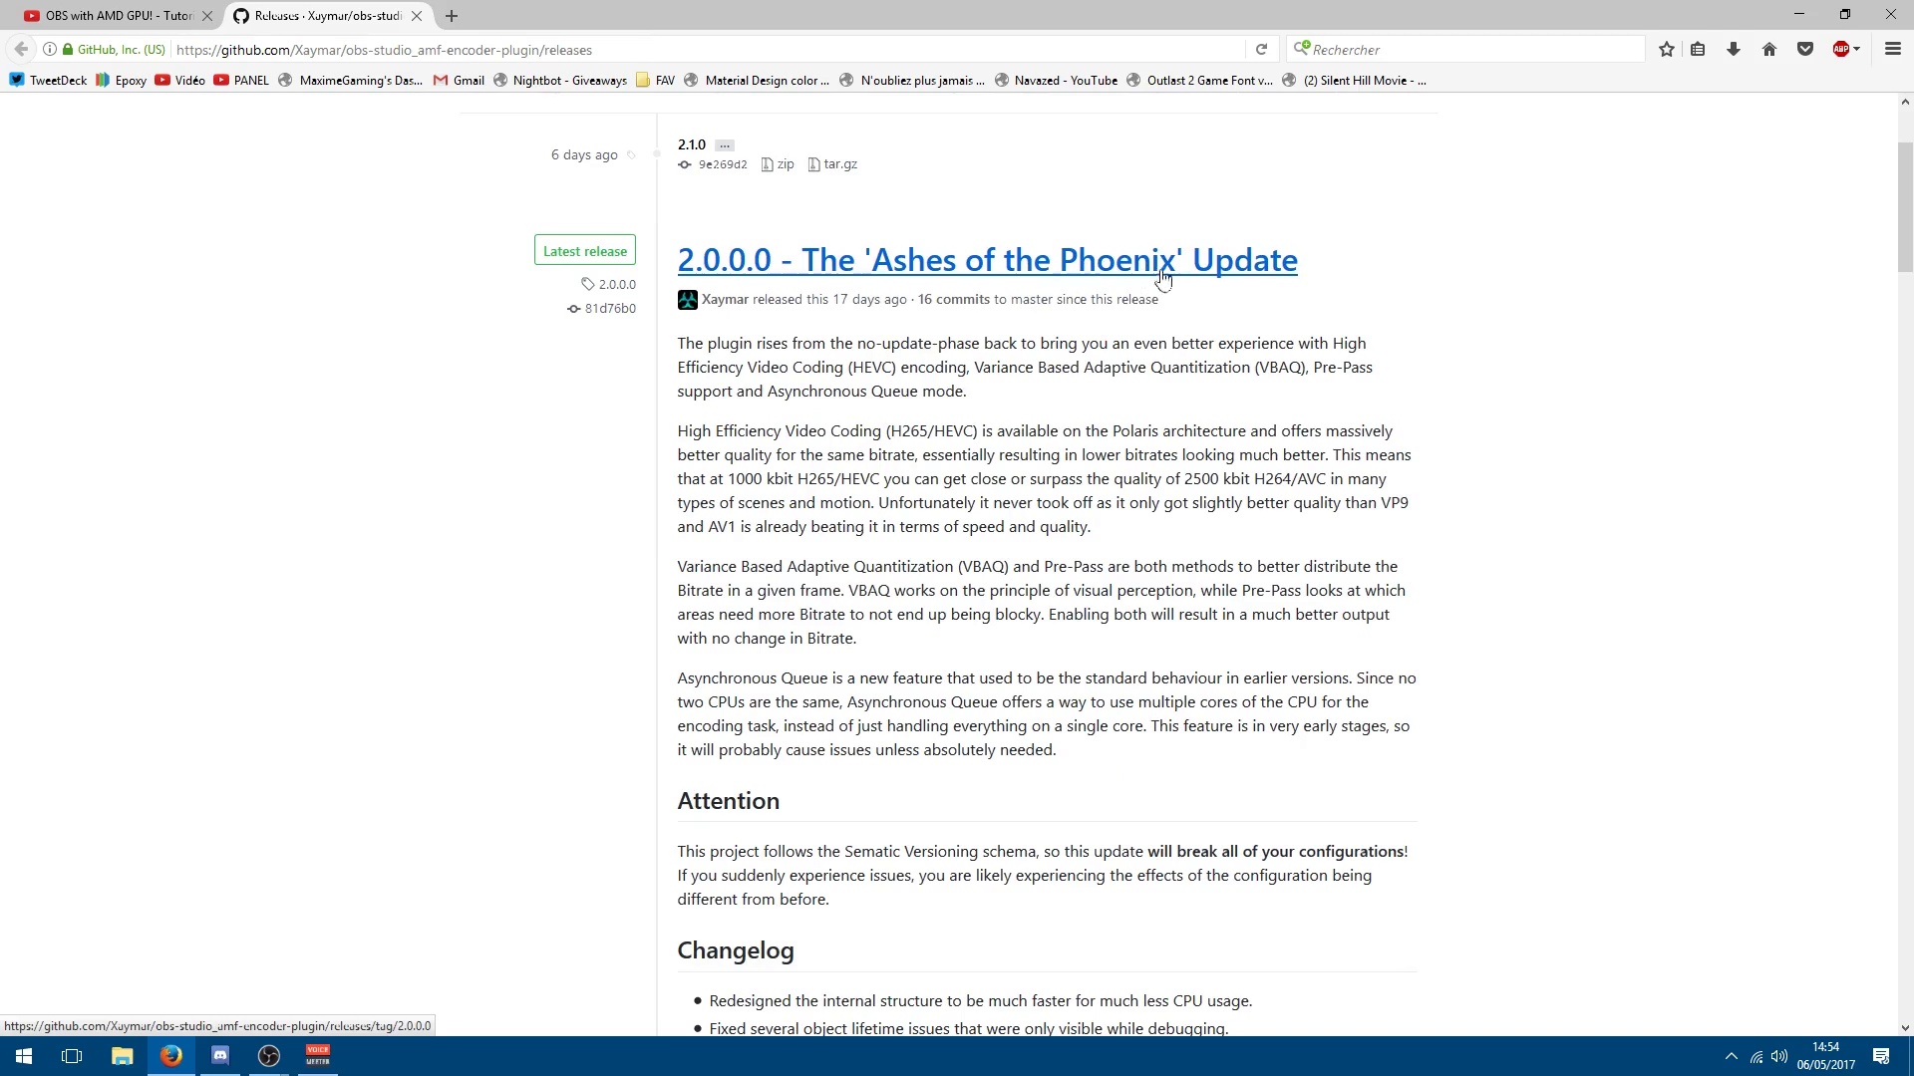
scroll(1209, 279, "down", 15)
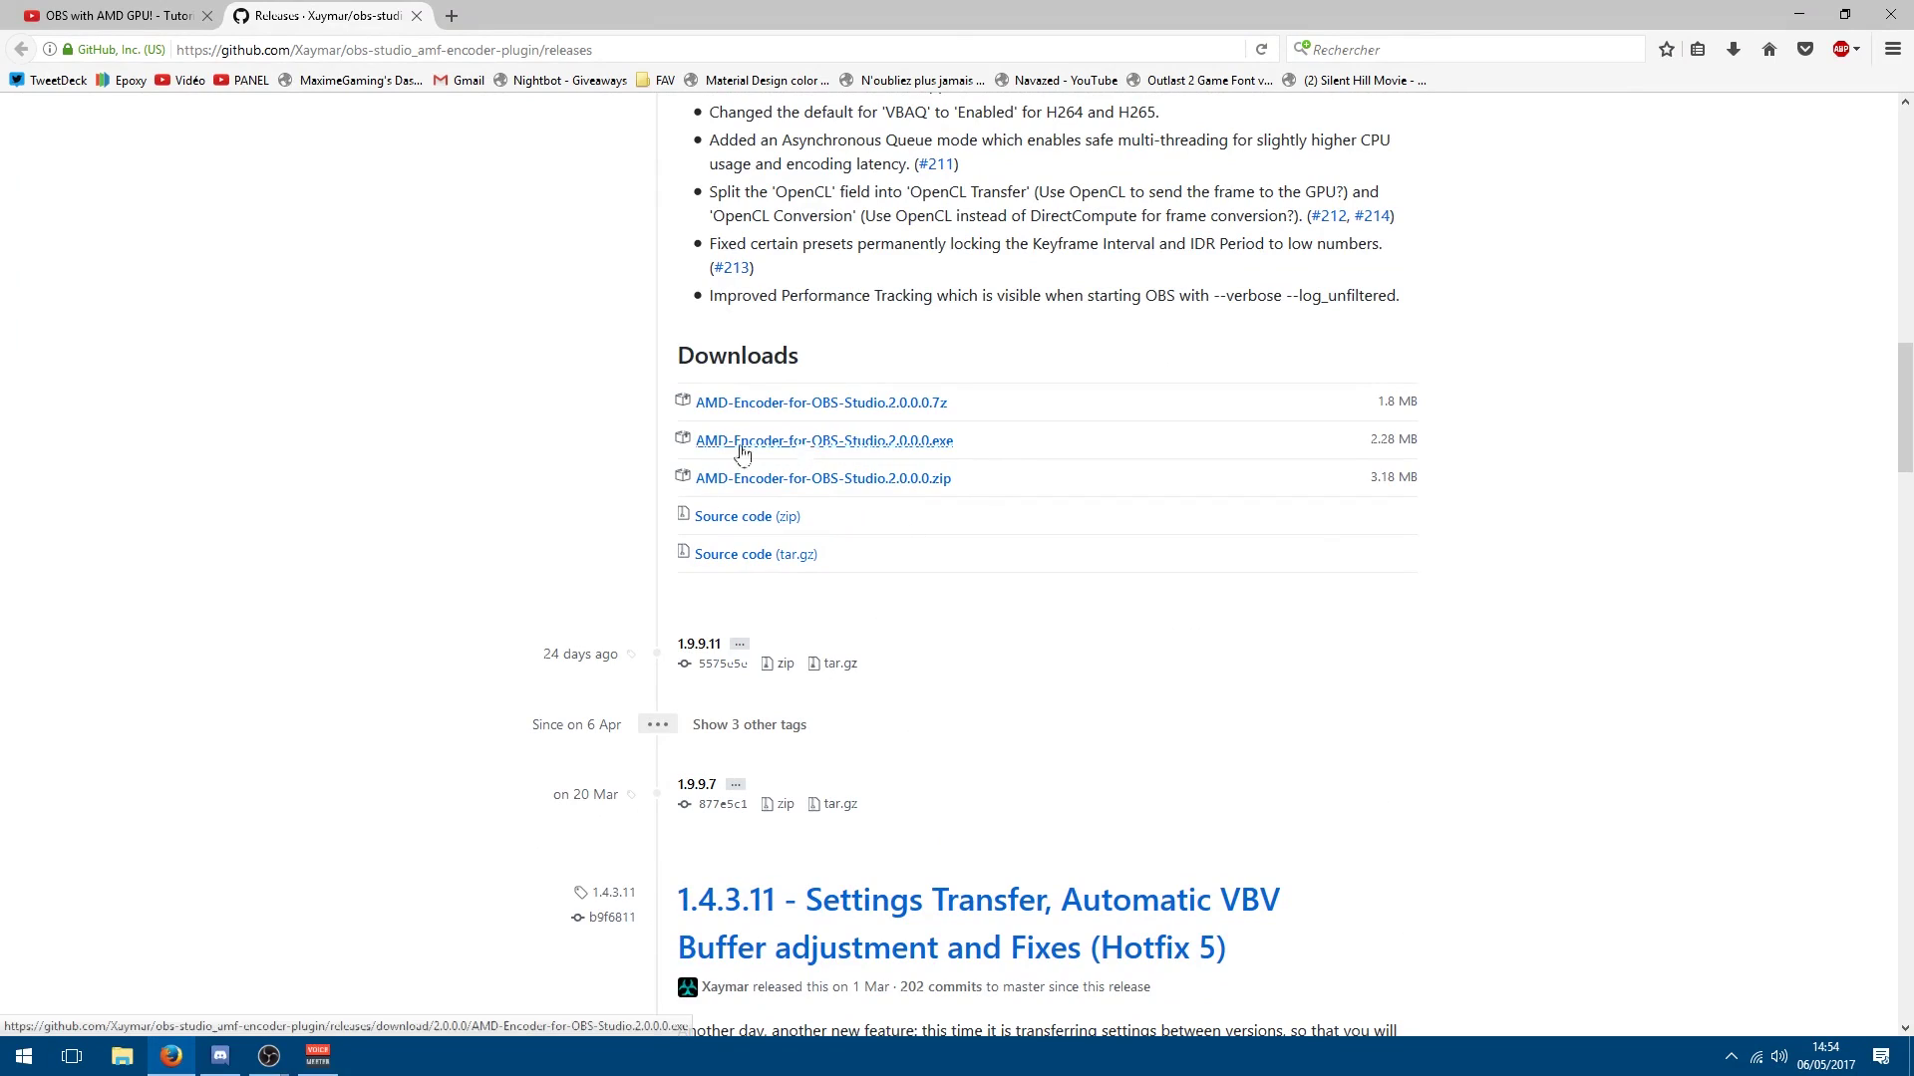
scroll(867, 493, "down", 1)
scroll(922, 510, "up", 5)
scroll(922, 509, "down", 3)
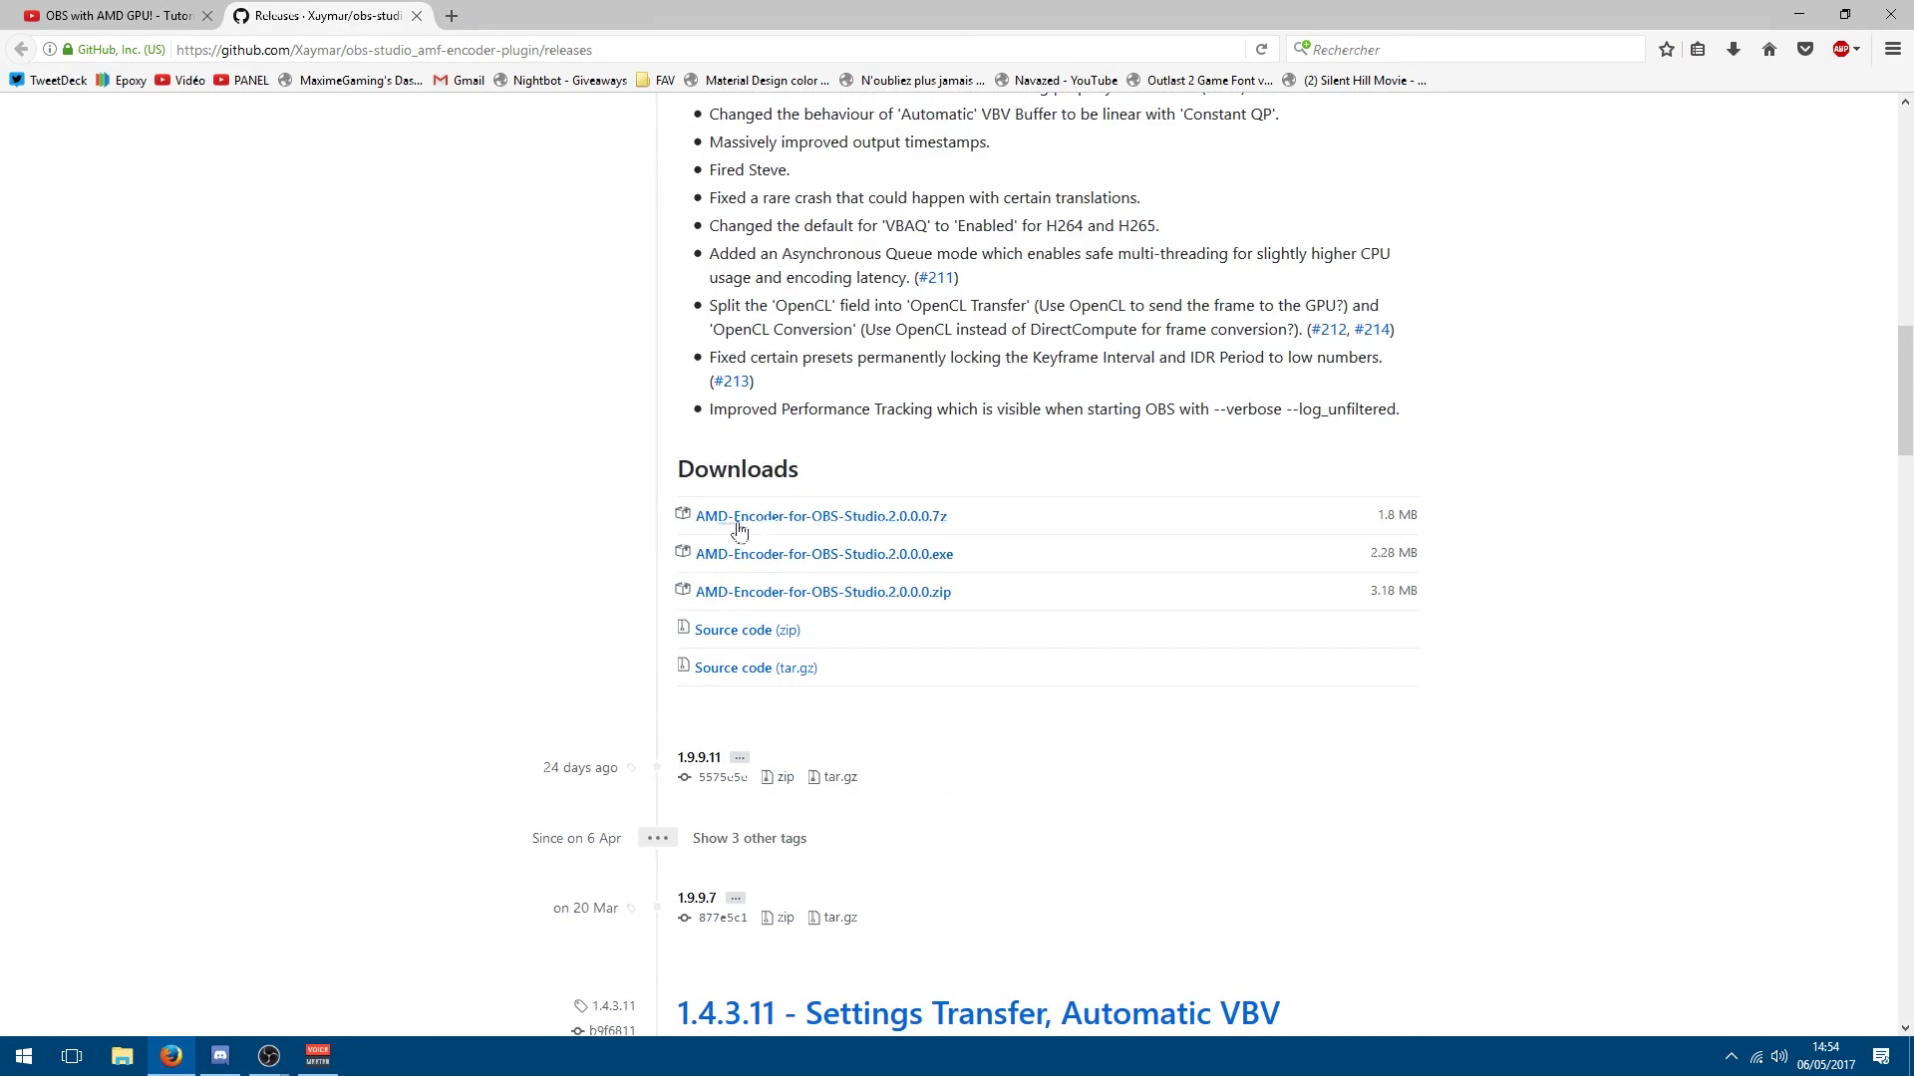
Return to OBS and set the streaming encoder to x264 with CBR rate control and a bitrate of 3500
mouse_move(269, 1056)
left_click(329, 959)
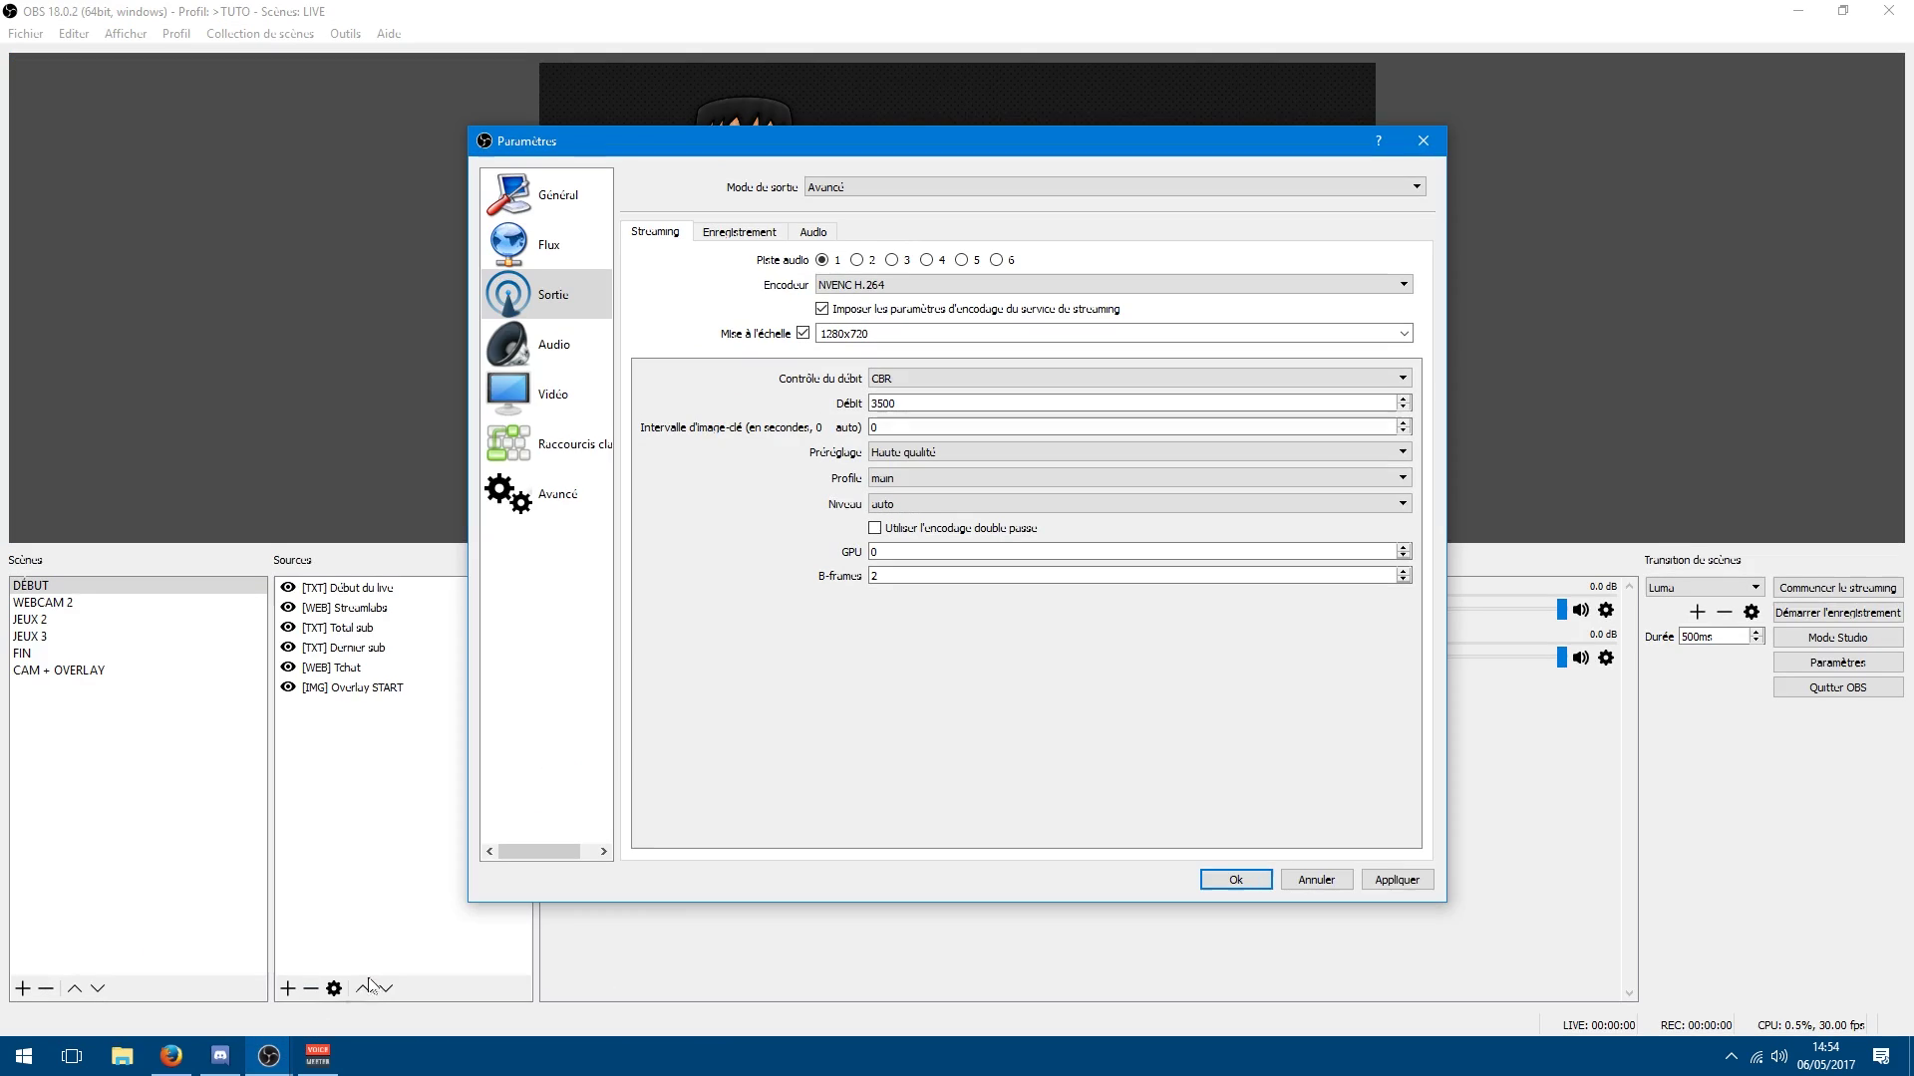
left_click(912, 287)
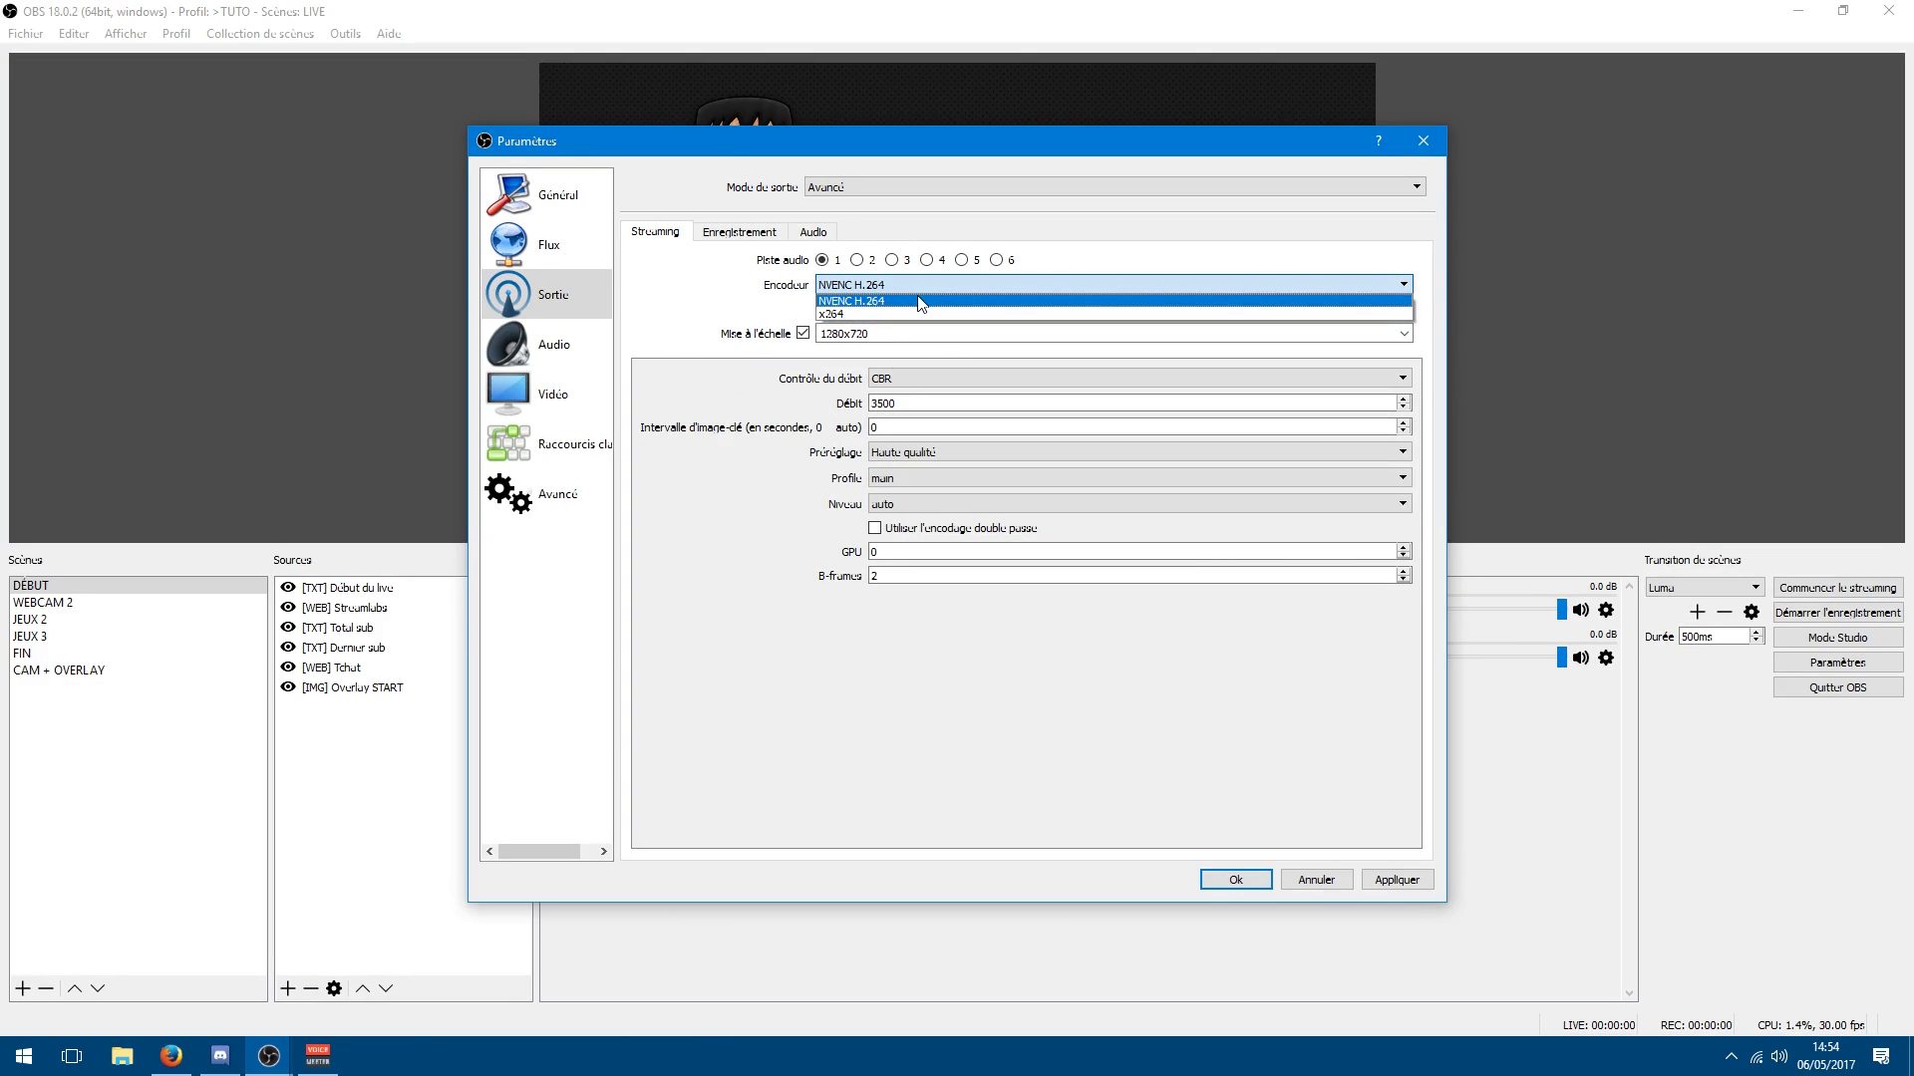
left_click(919, 300)
left_click(897, 286)
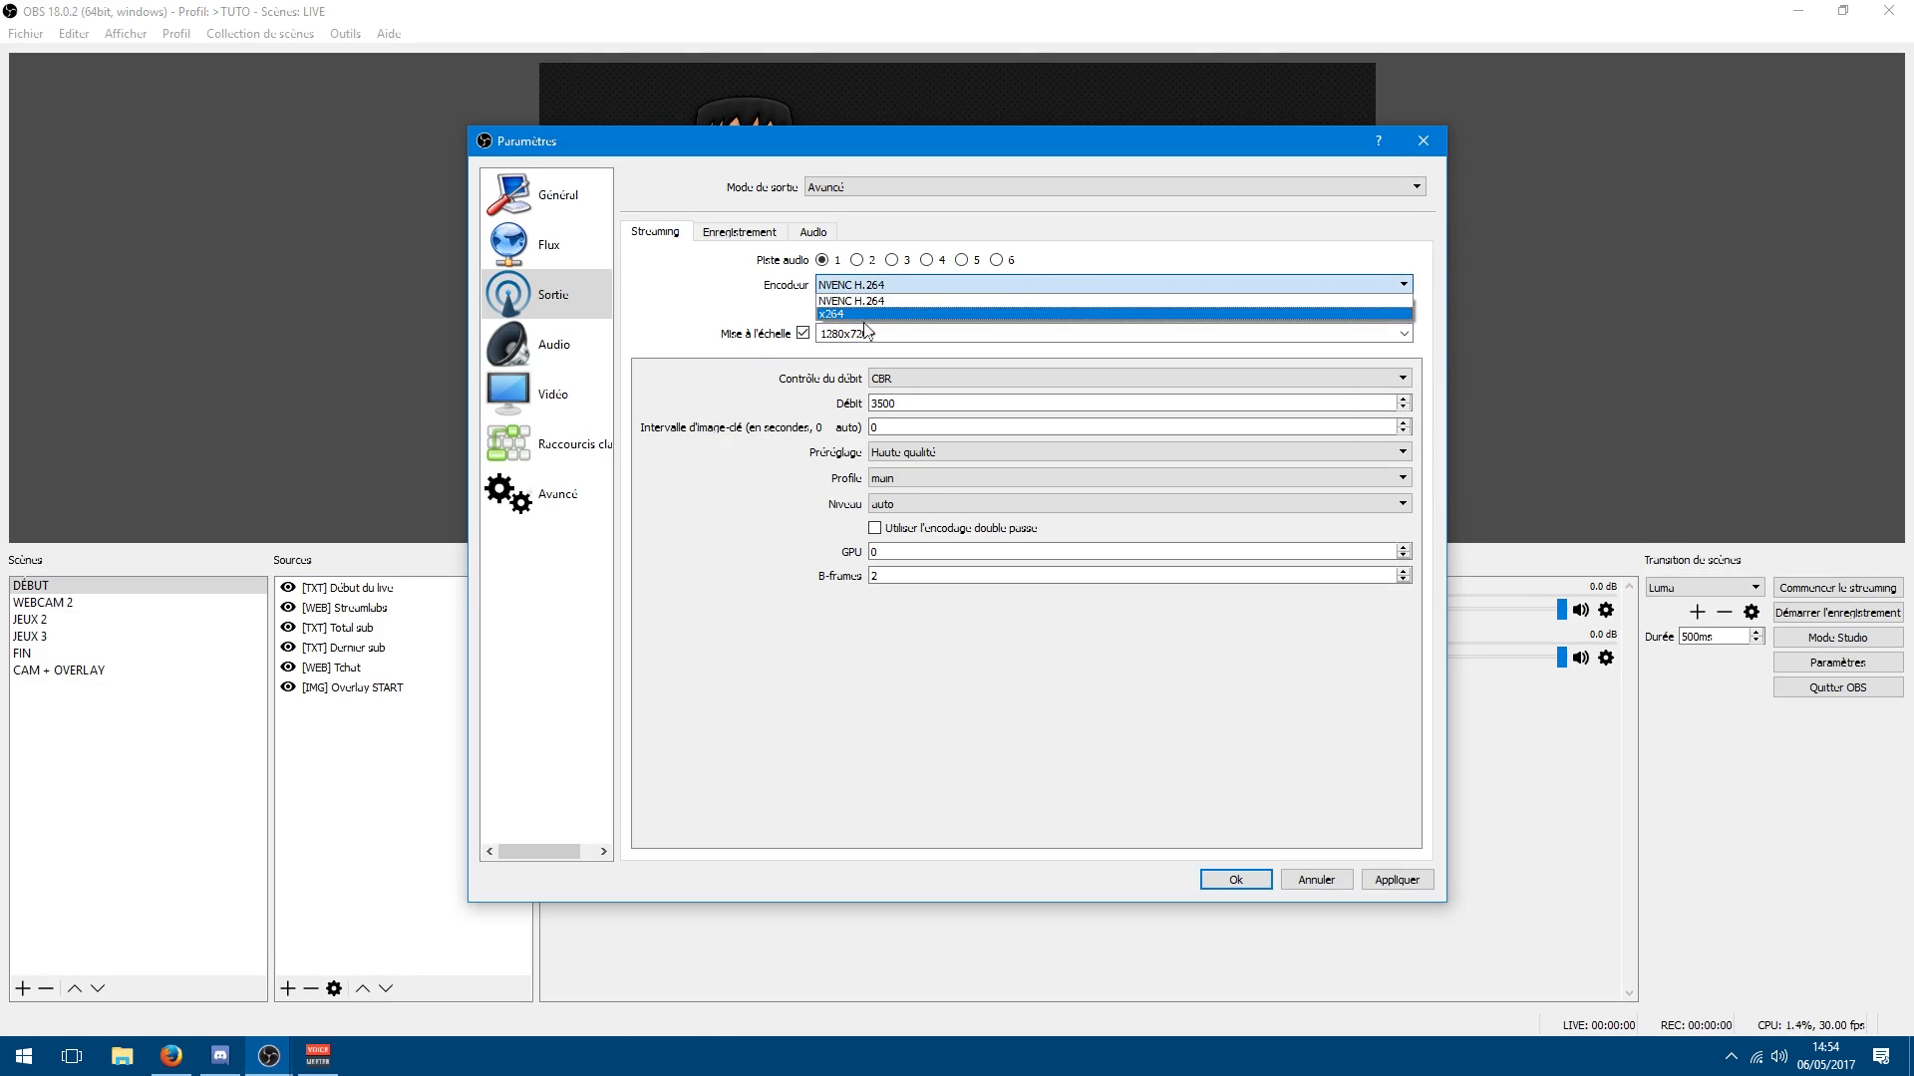
left_click(863, 315)
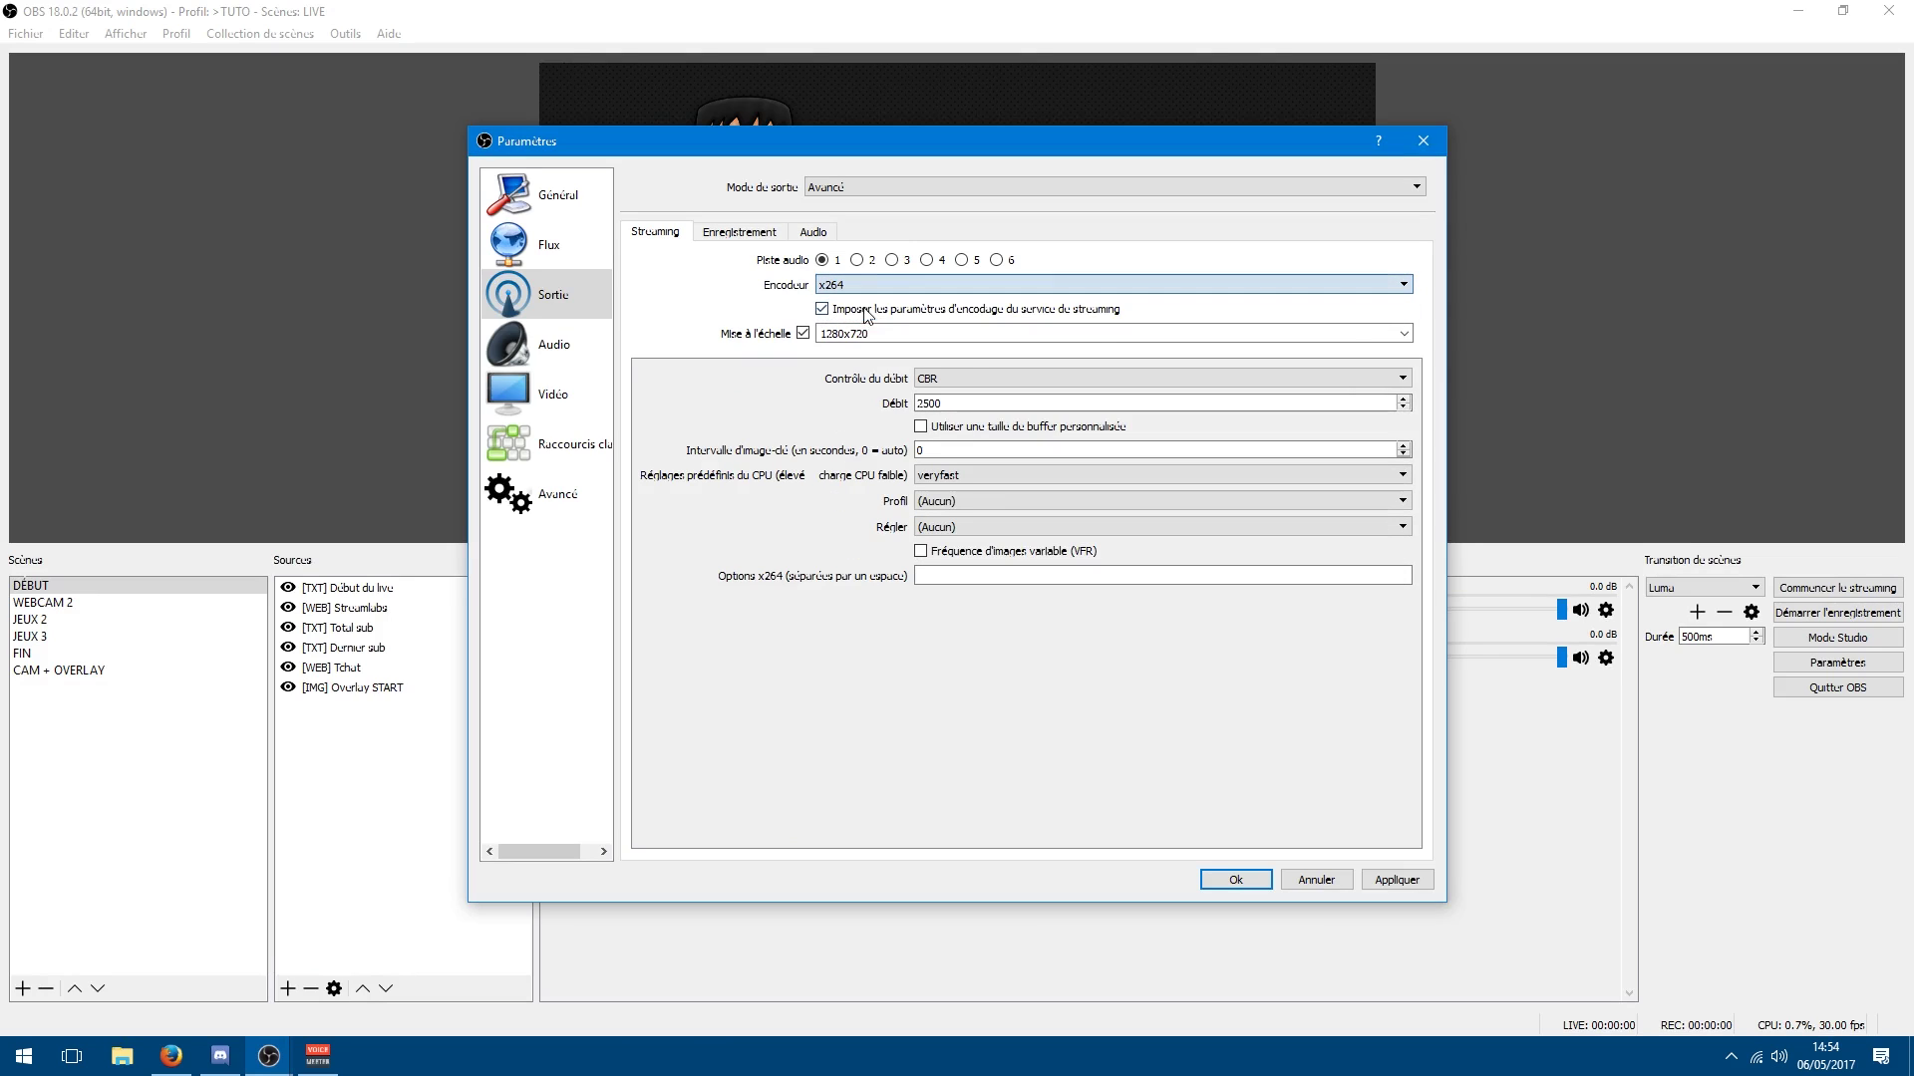
left_click(953, 380)
left_click(939, 394)
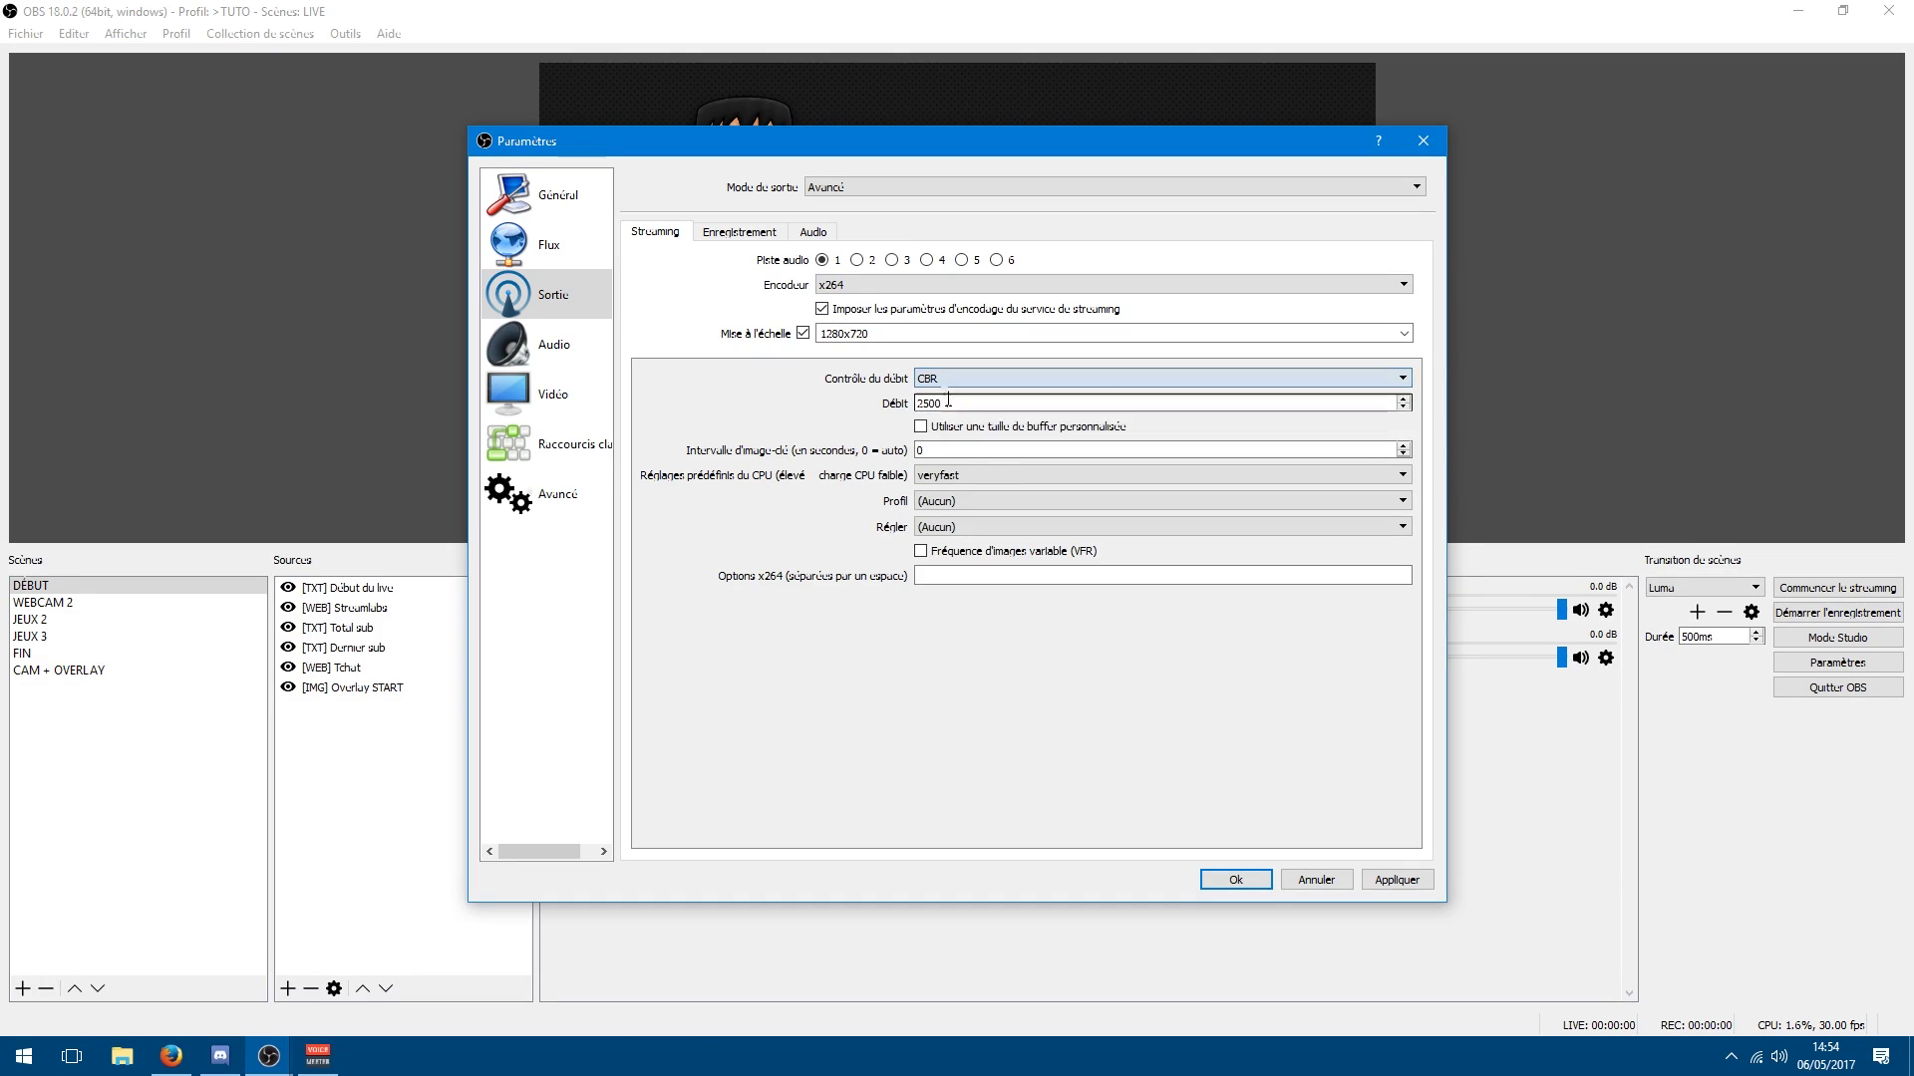
left_click_drag(949, 404, 544, 445)
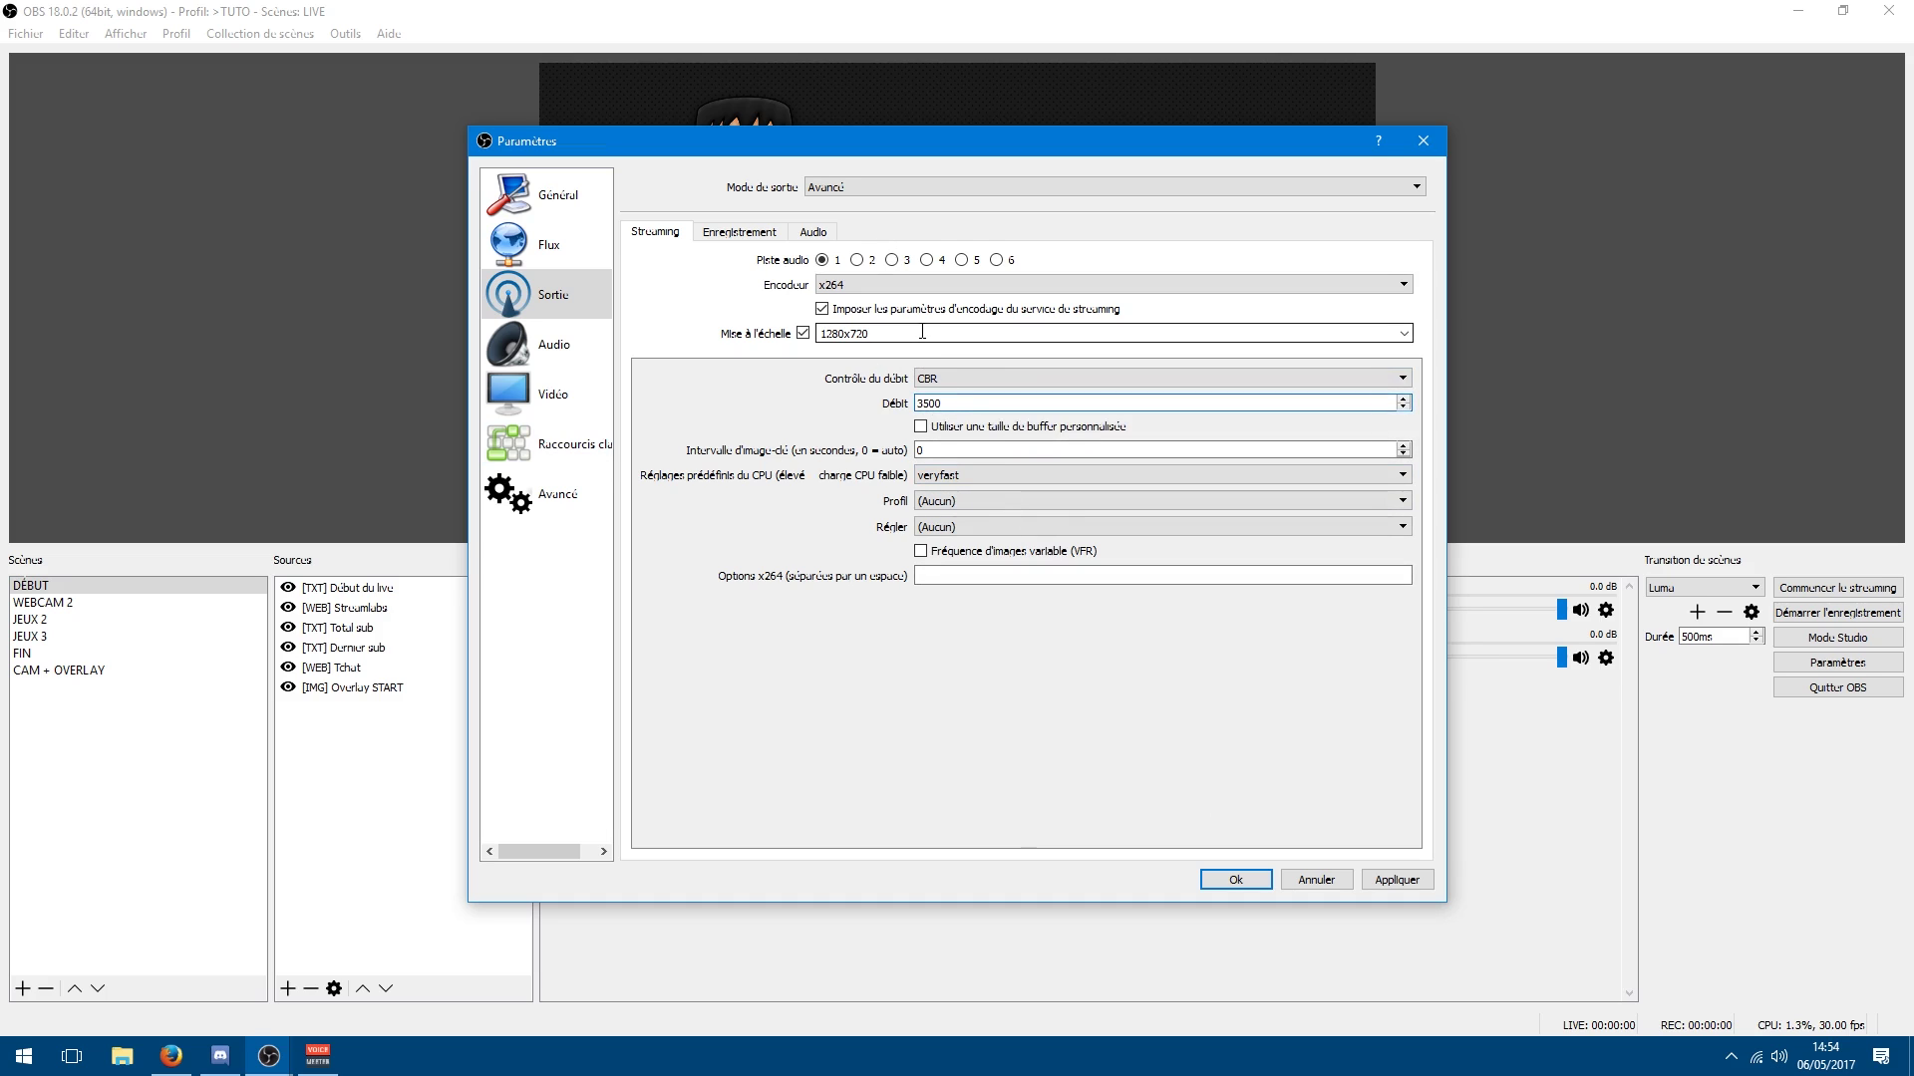
Set the streaming encoder back to NVENC H.264 with a bitrate of 3500
left_click(960, 286)
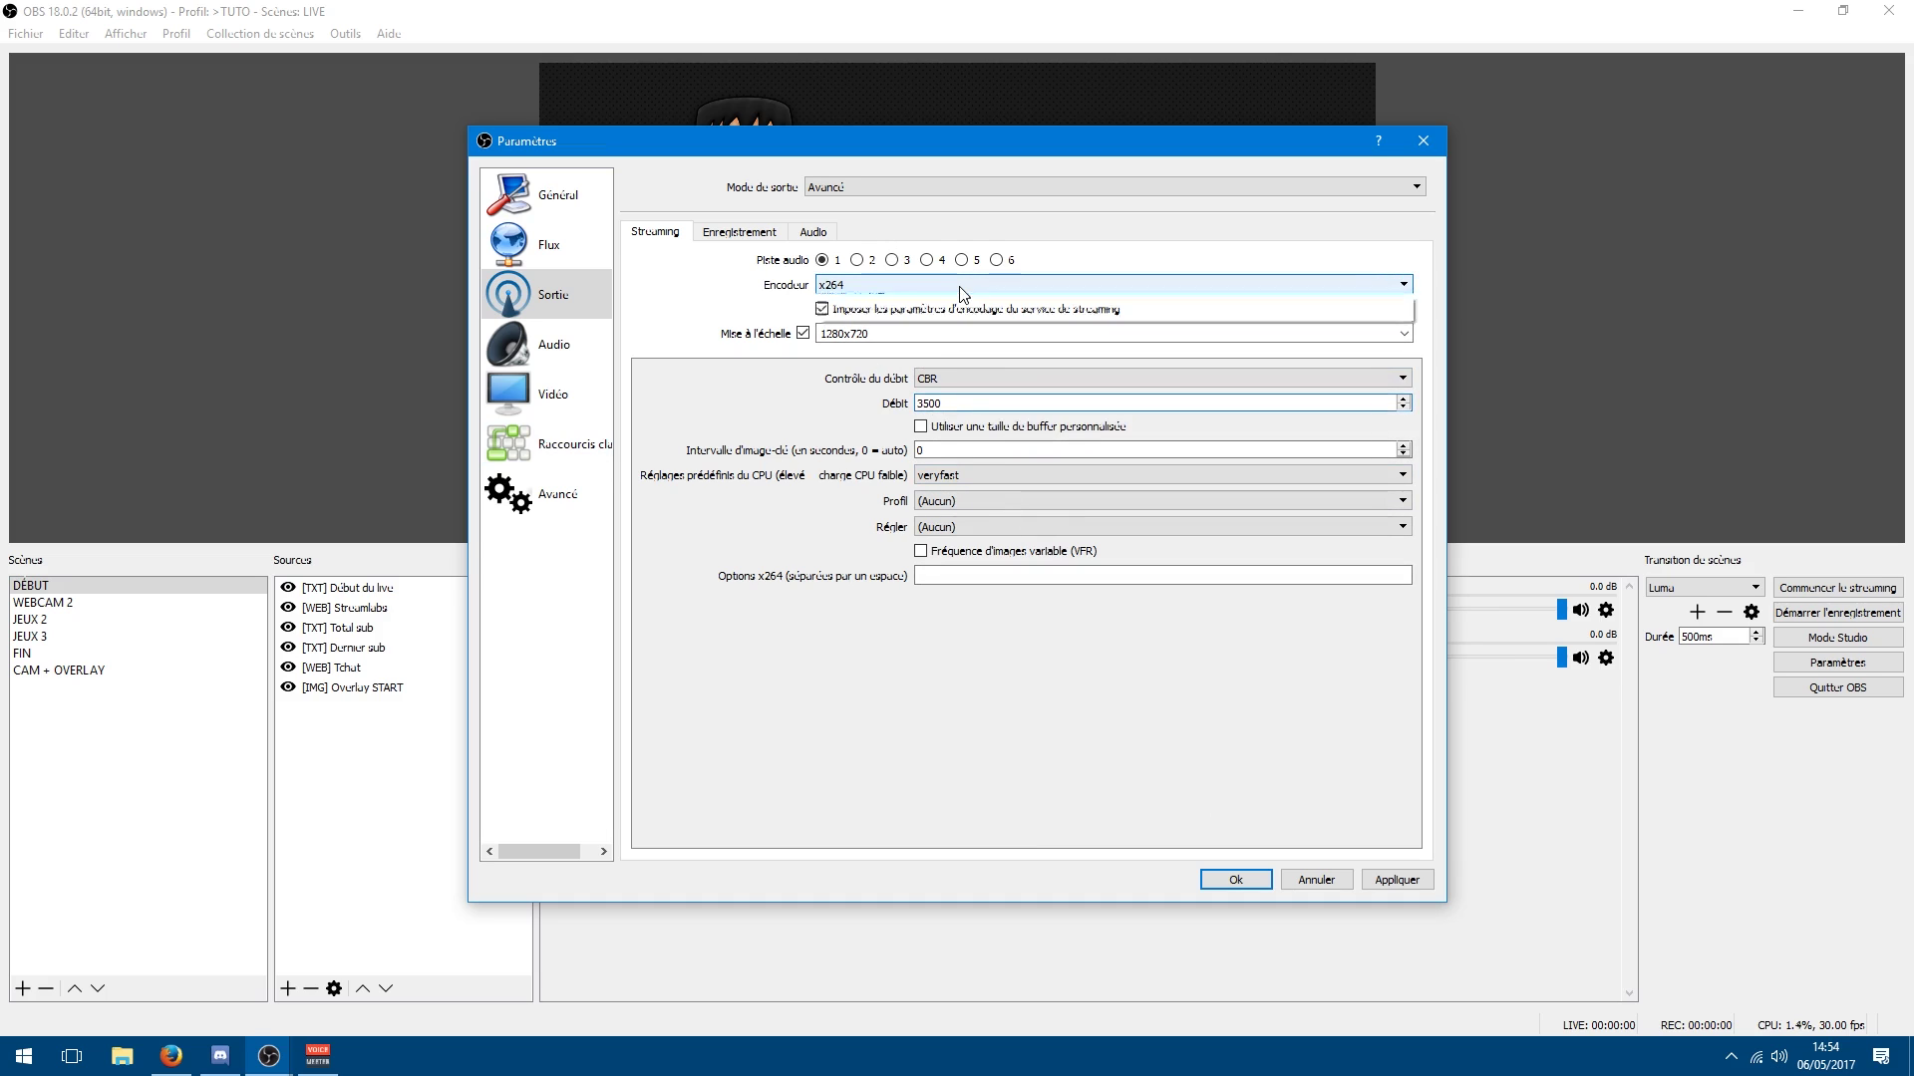
left_click(947, 306)
double_click(945, 403)
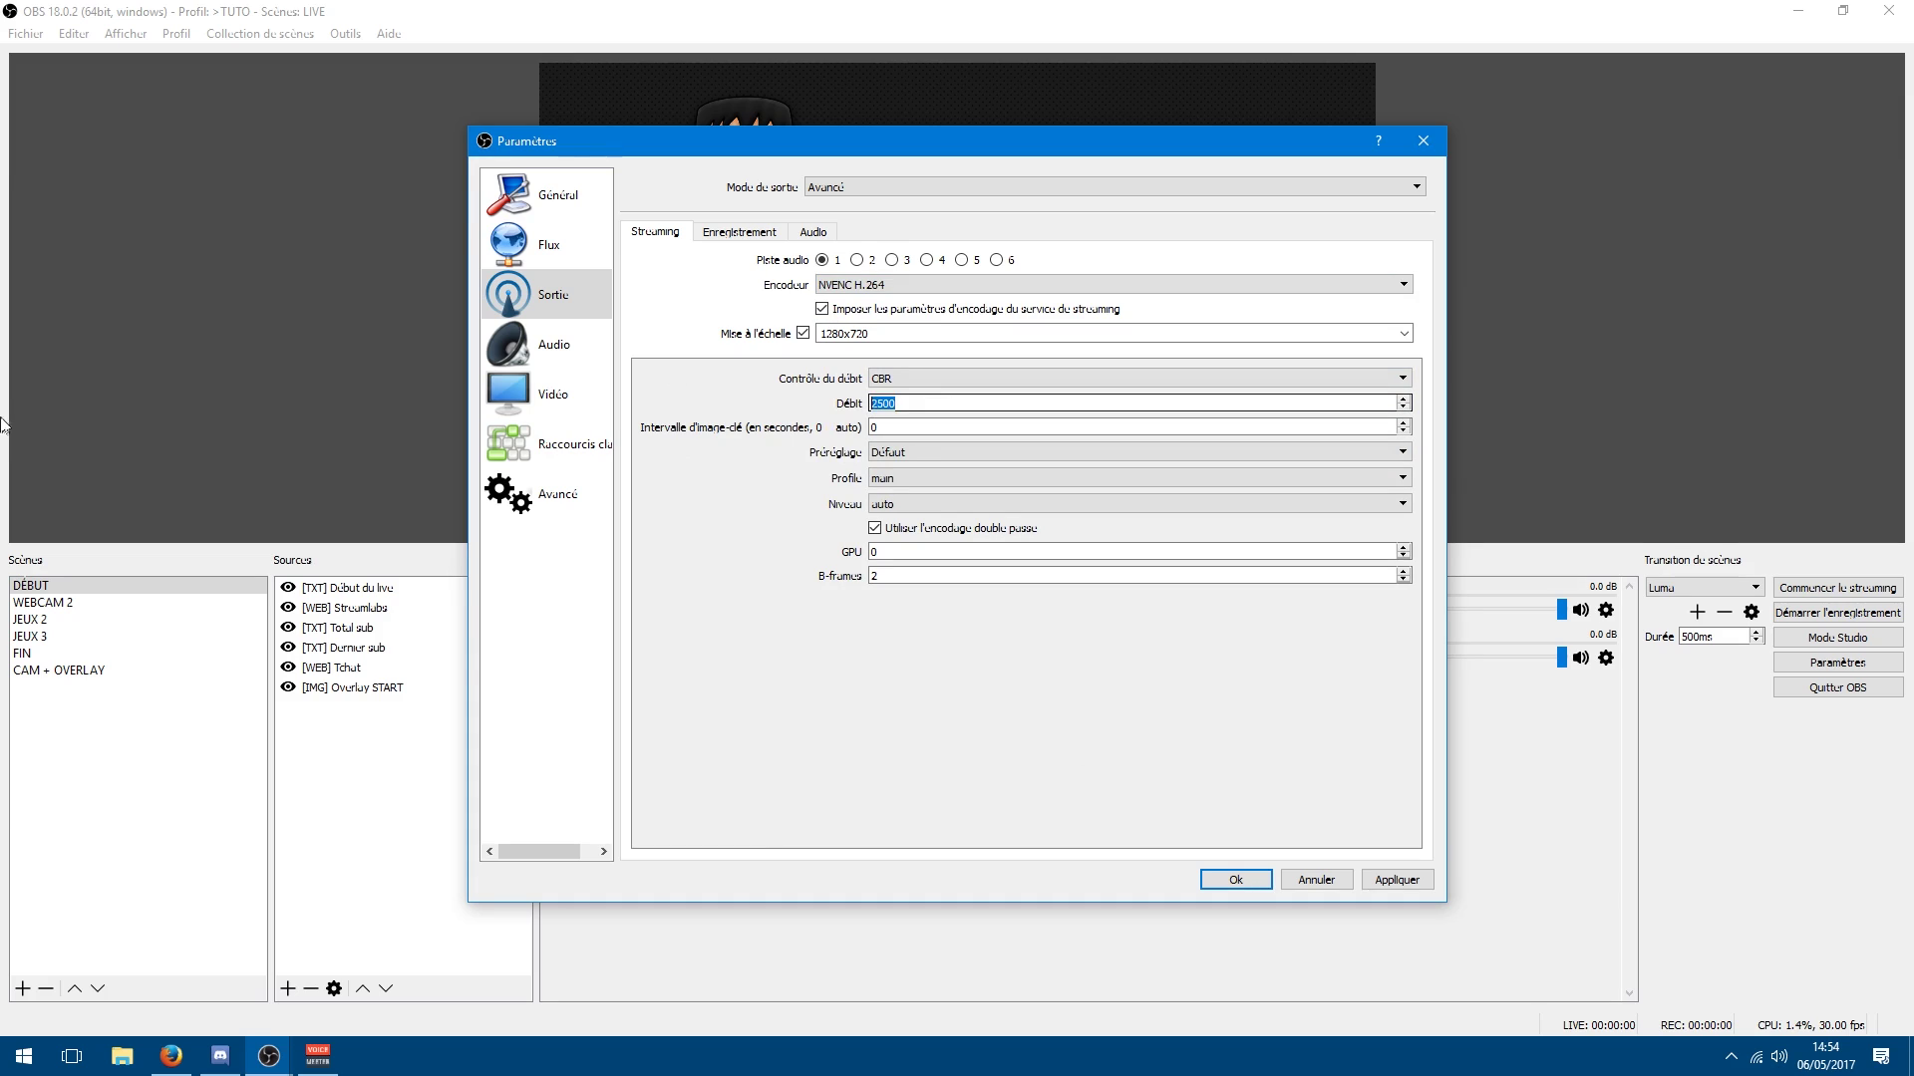
type("35000")
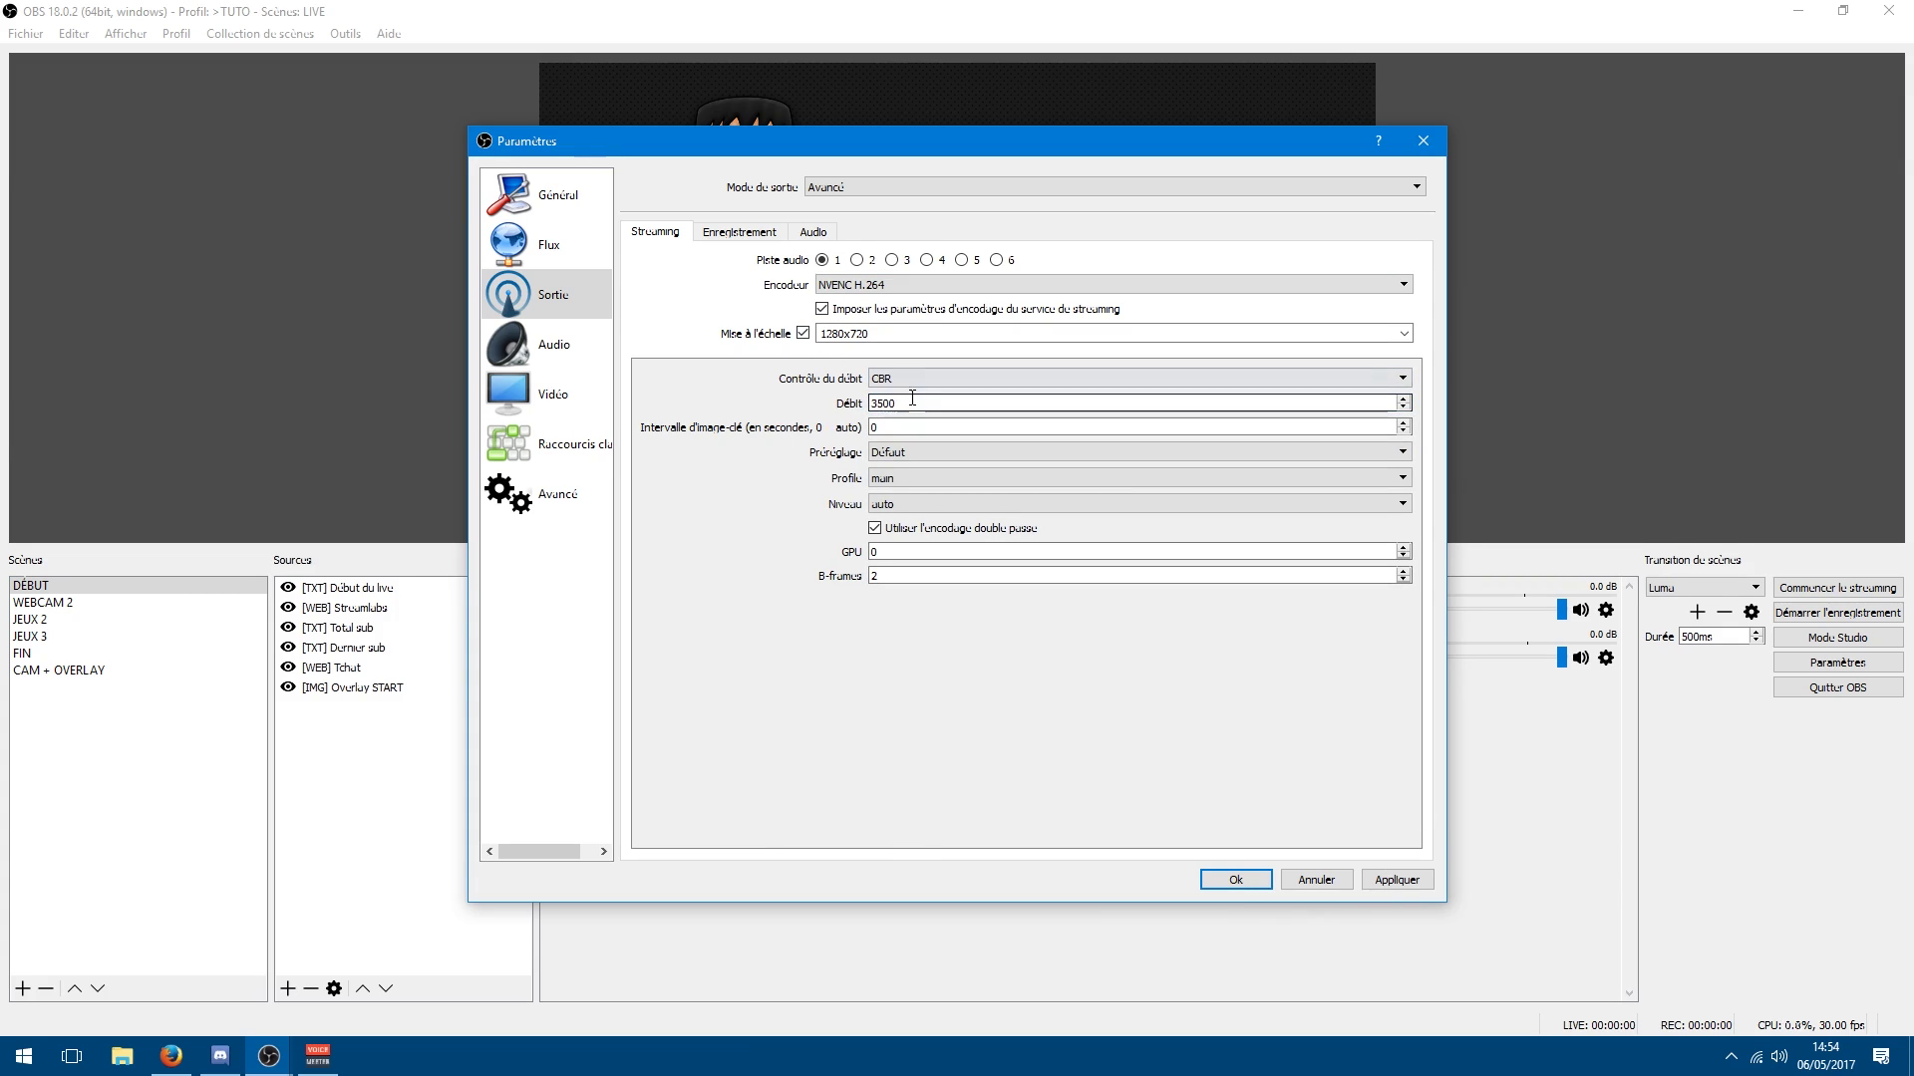
In the recording settings, choose the NVENC H.264 encoder and enable rescaling at 1920x1080
left_click(738, 231)
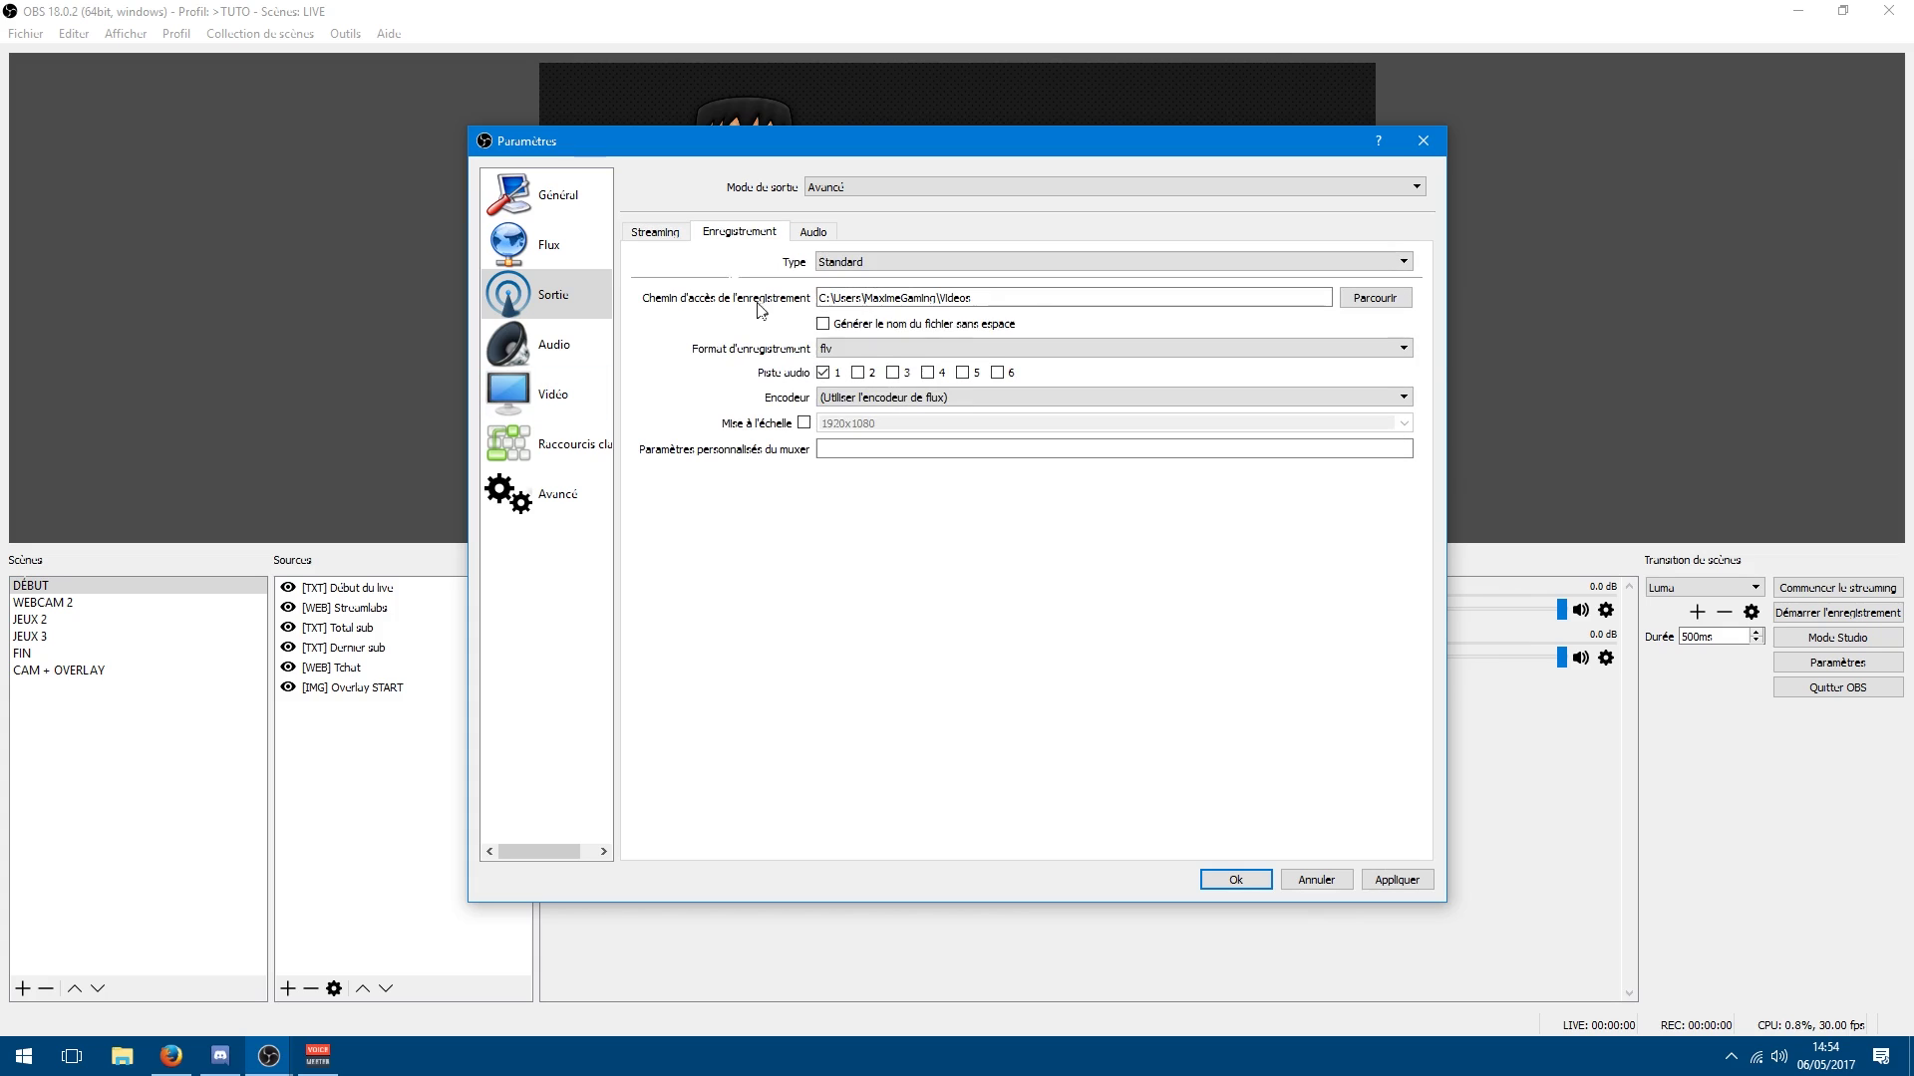
left_click(857, 398)
left_click(864, 427)
left_click(803, 422)
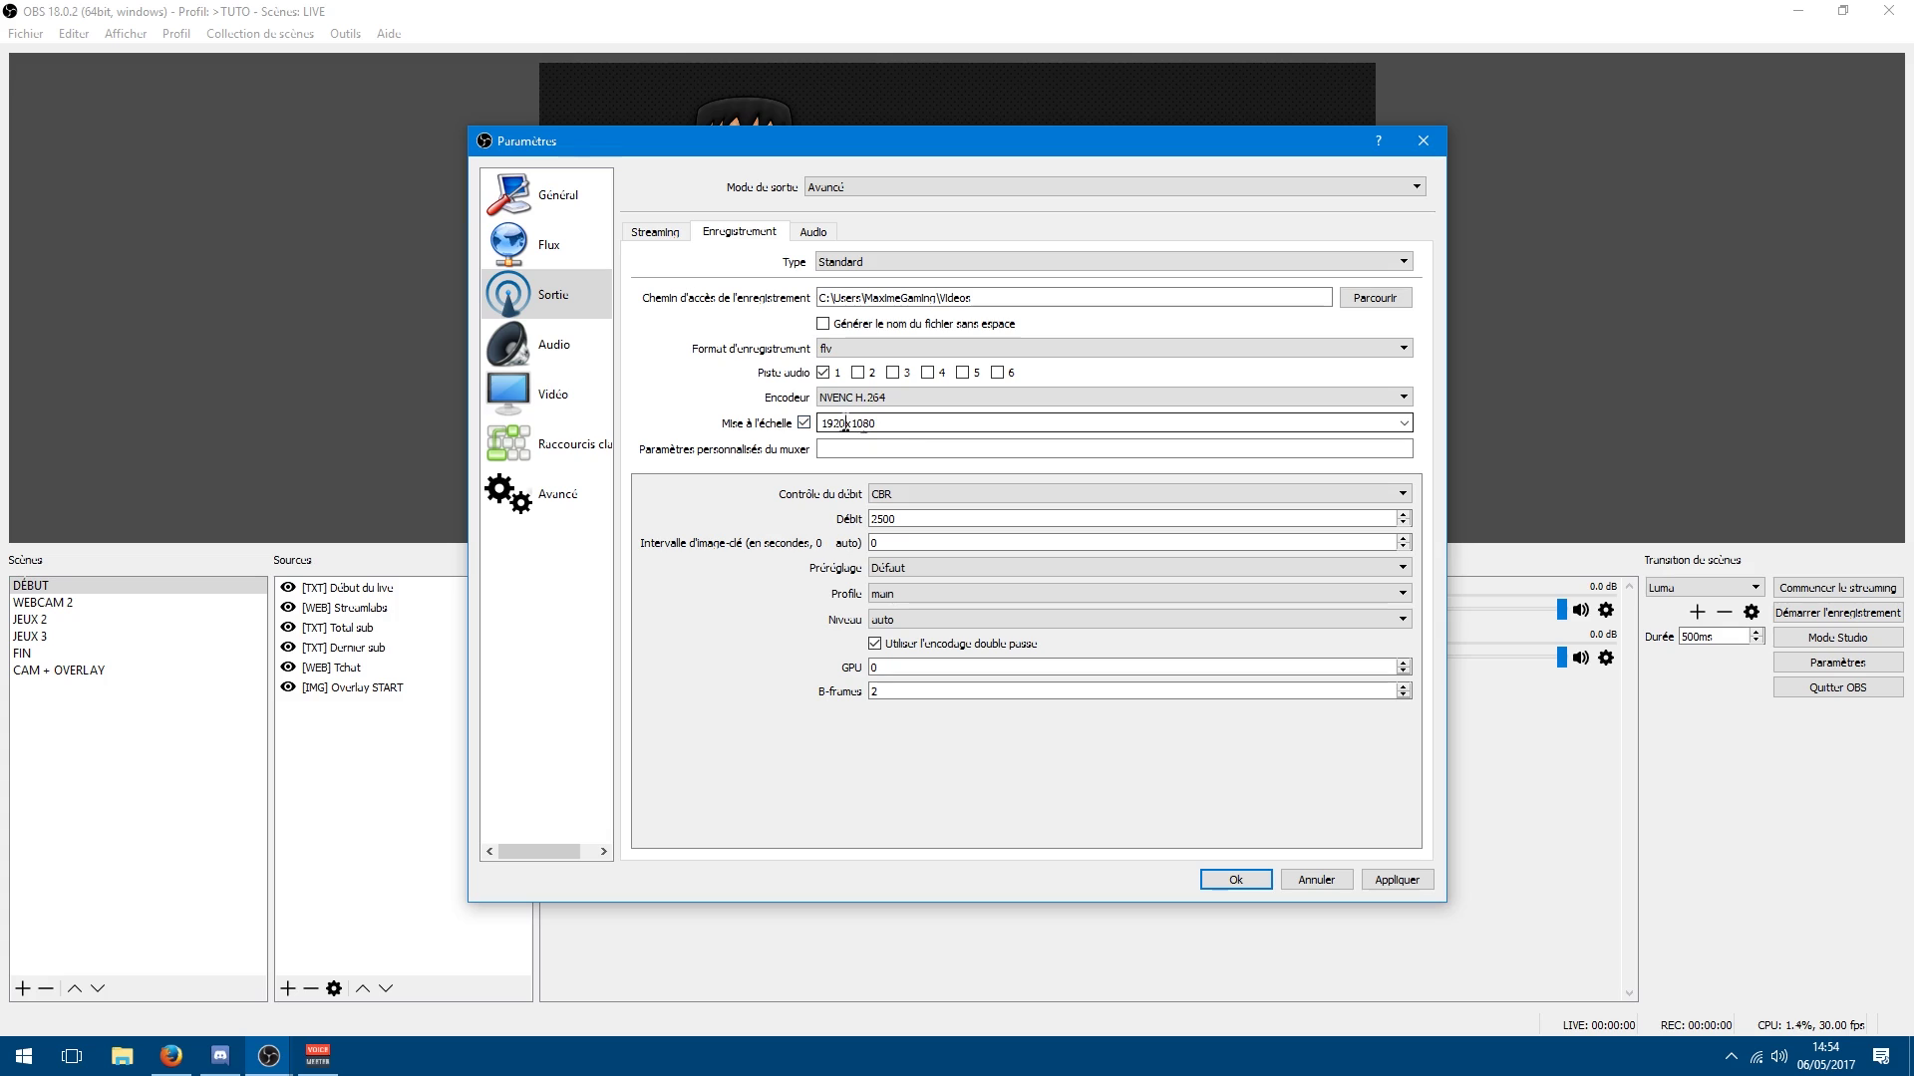
left_click_drag(866, 422, 581, 436)
Set the recording bitrate to 10000 and keep the recording rate control on CBR
key("Tab")
key("Tab")
key("Tab")
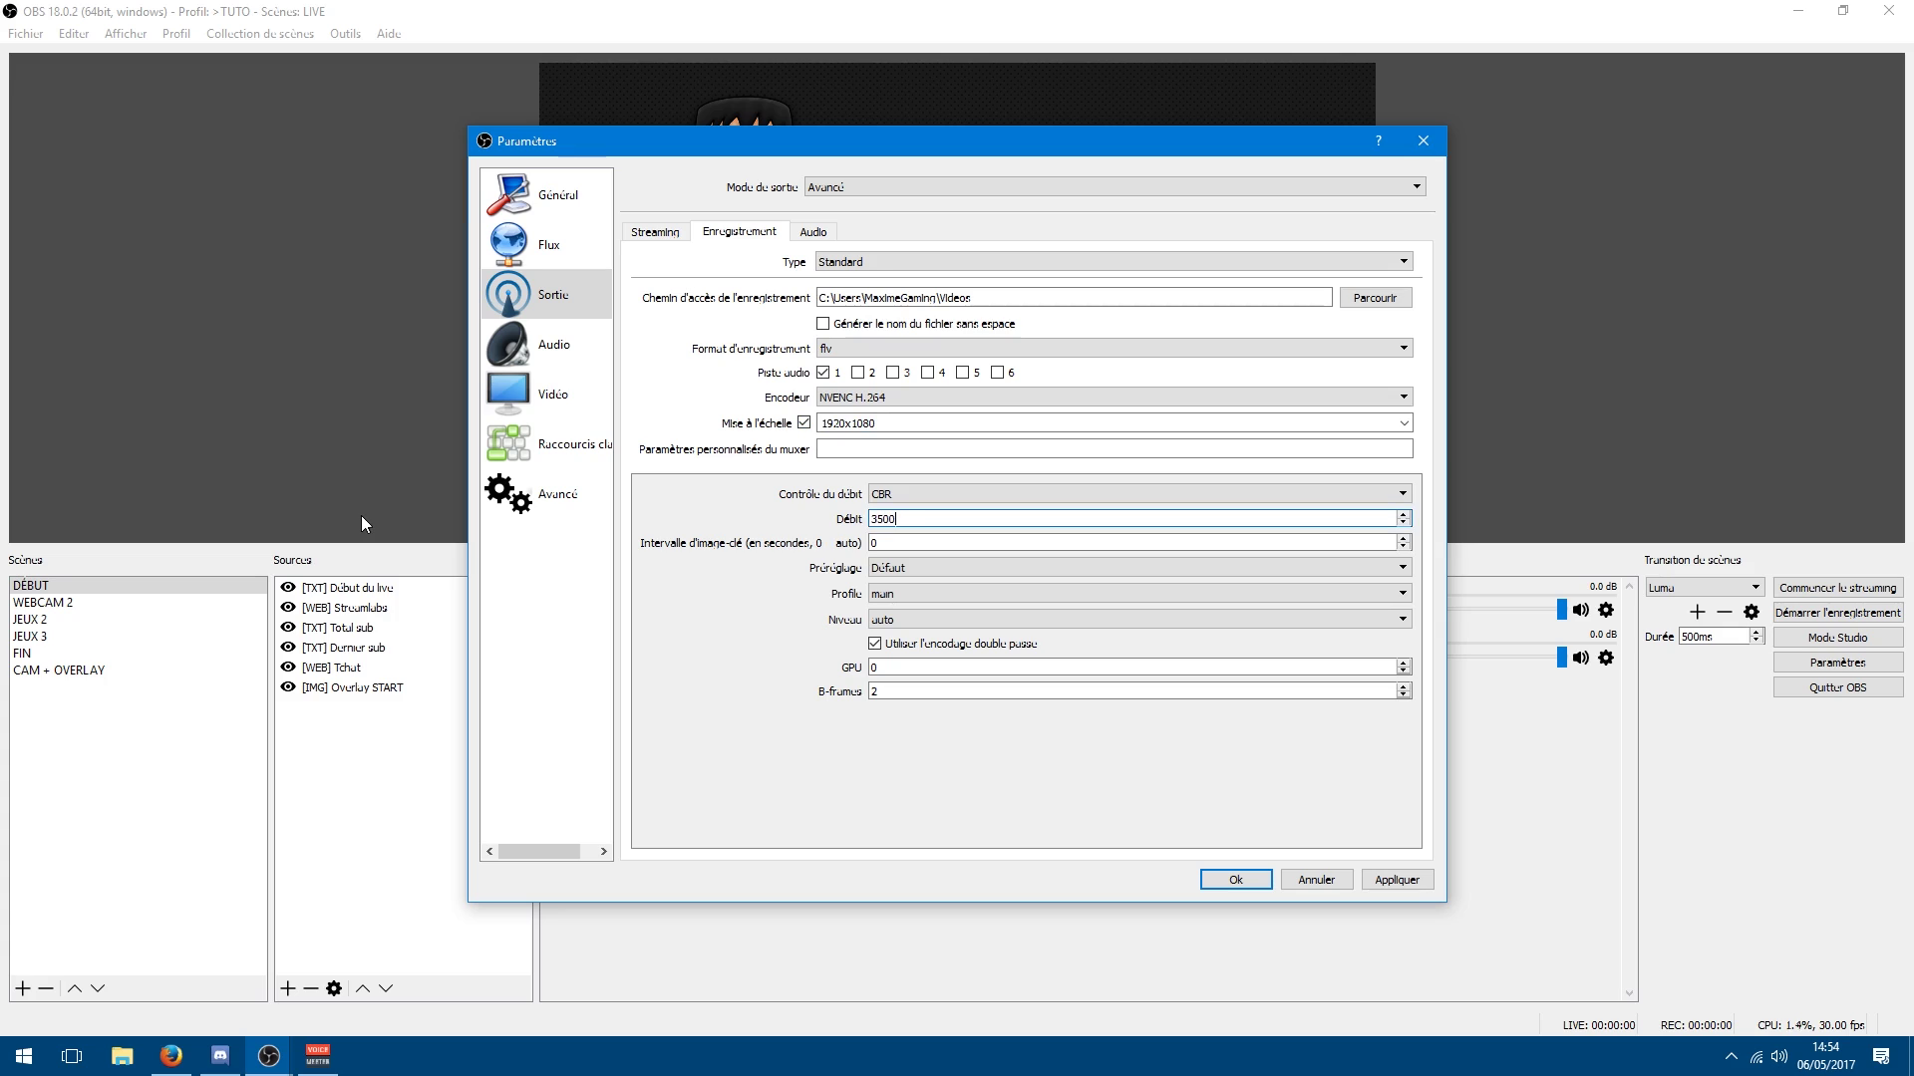
left_click_drag(923, 523, 0, 585)
left_click_drag(906, 523, 663, 522)
left_click_drag(903, 524, 984, 530)
left_click(937, 494)
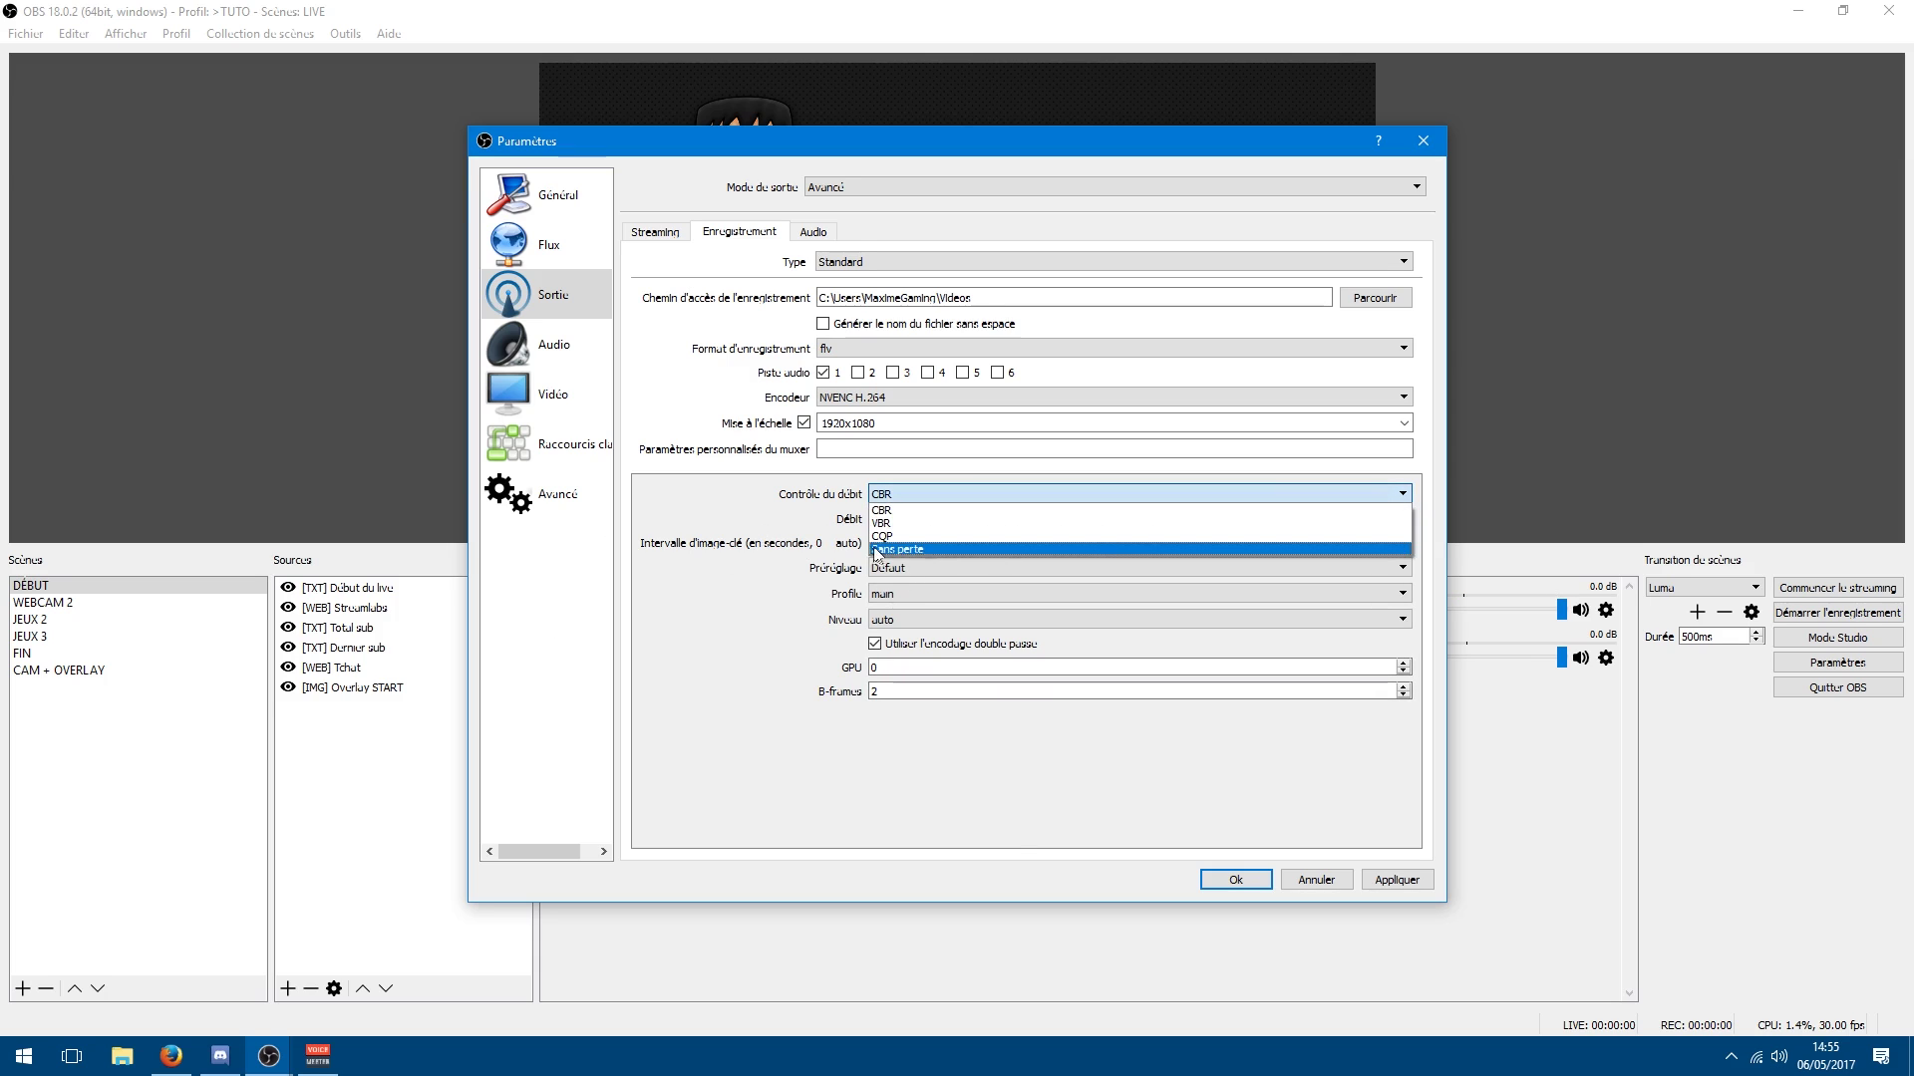
left_click(940, 514)
left_click(947, 495)
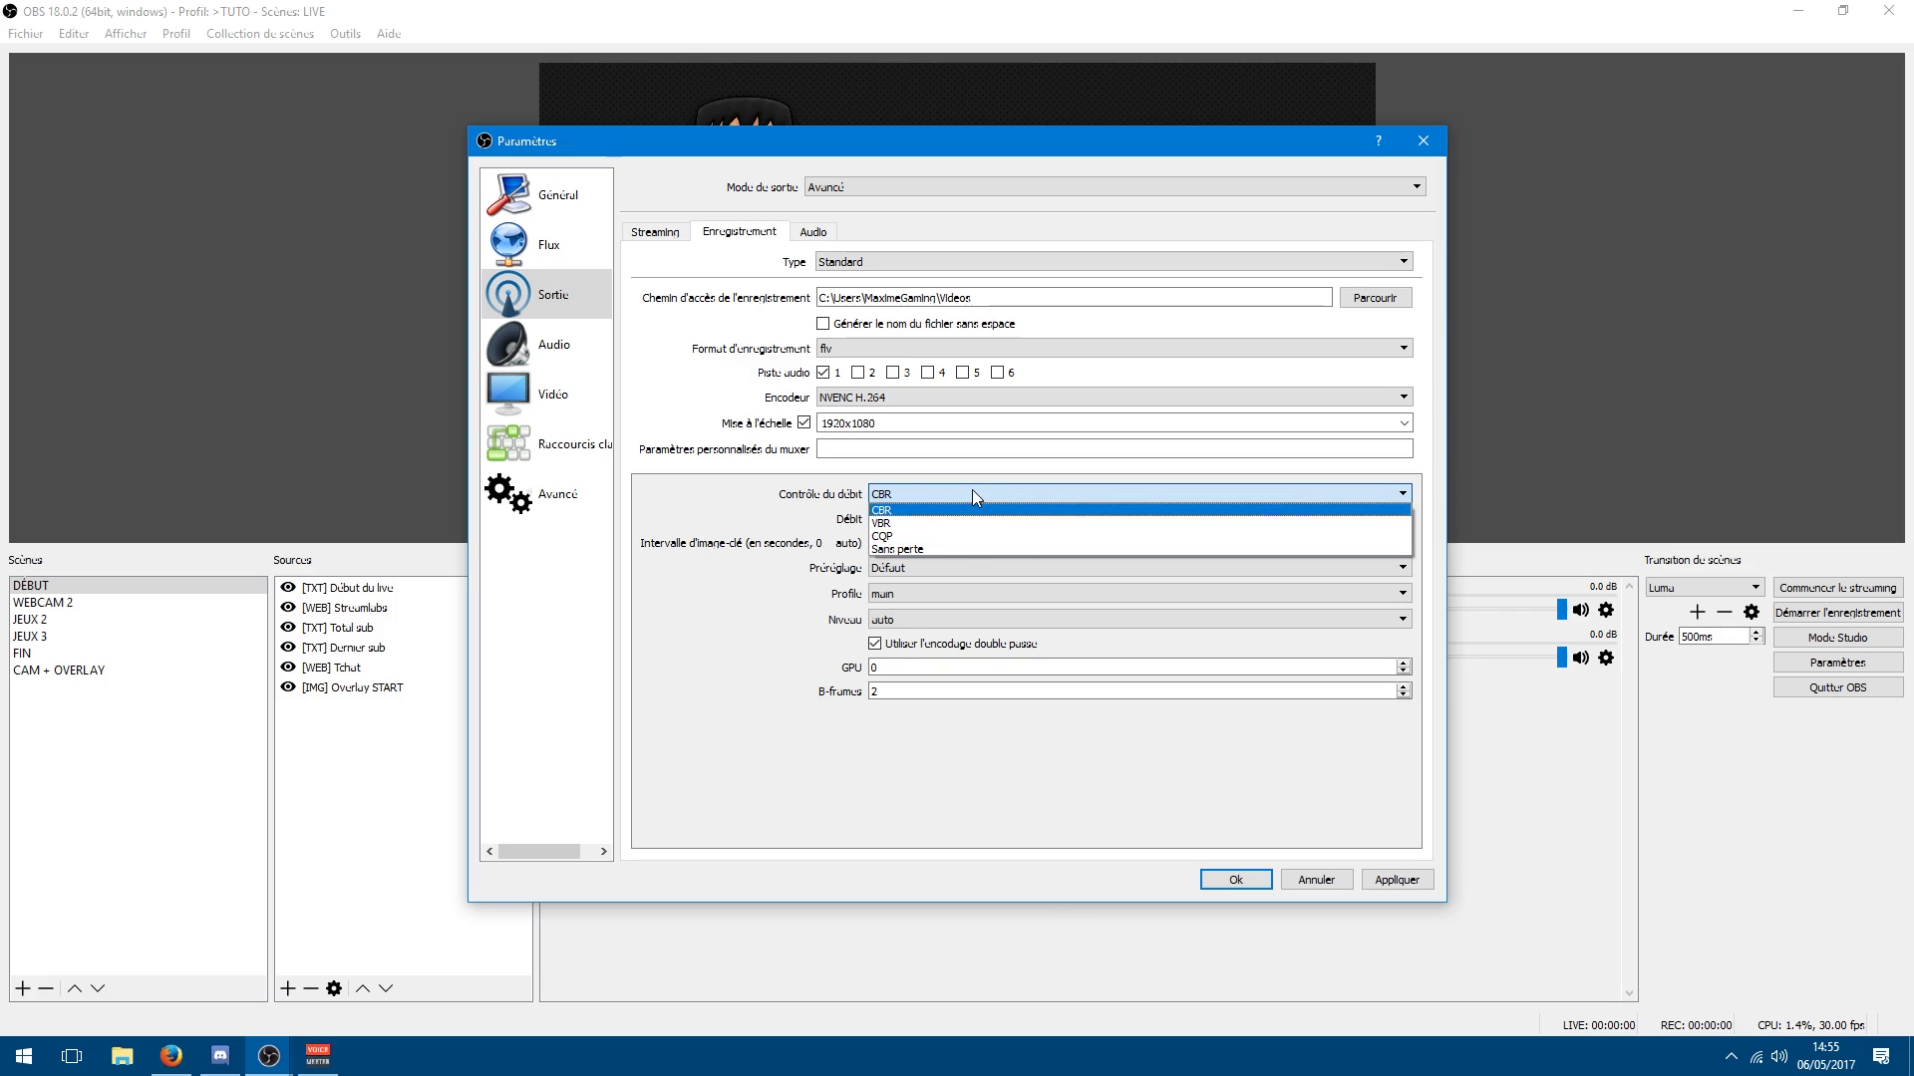
left_click(909, 510)
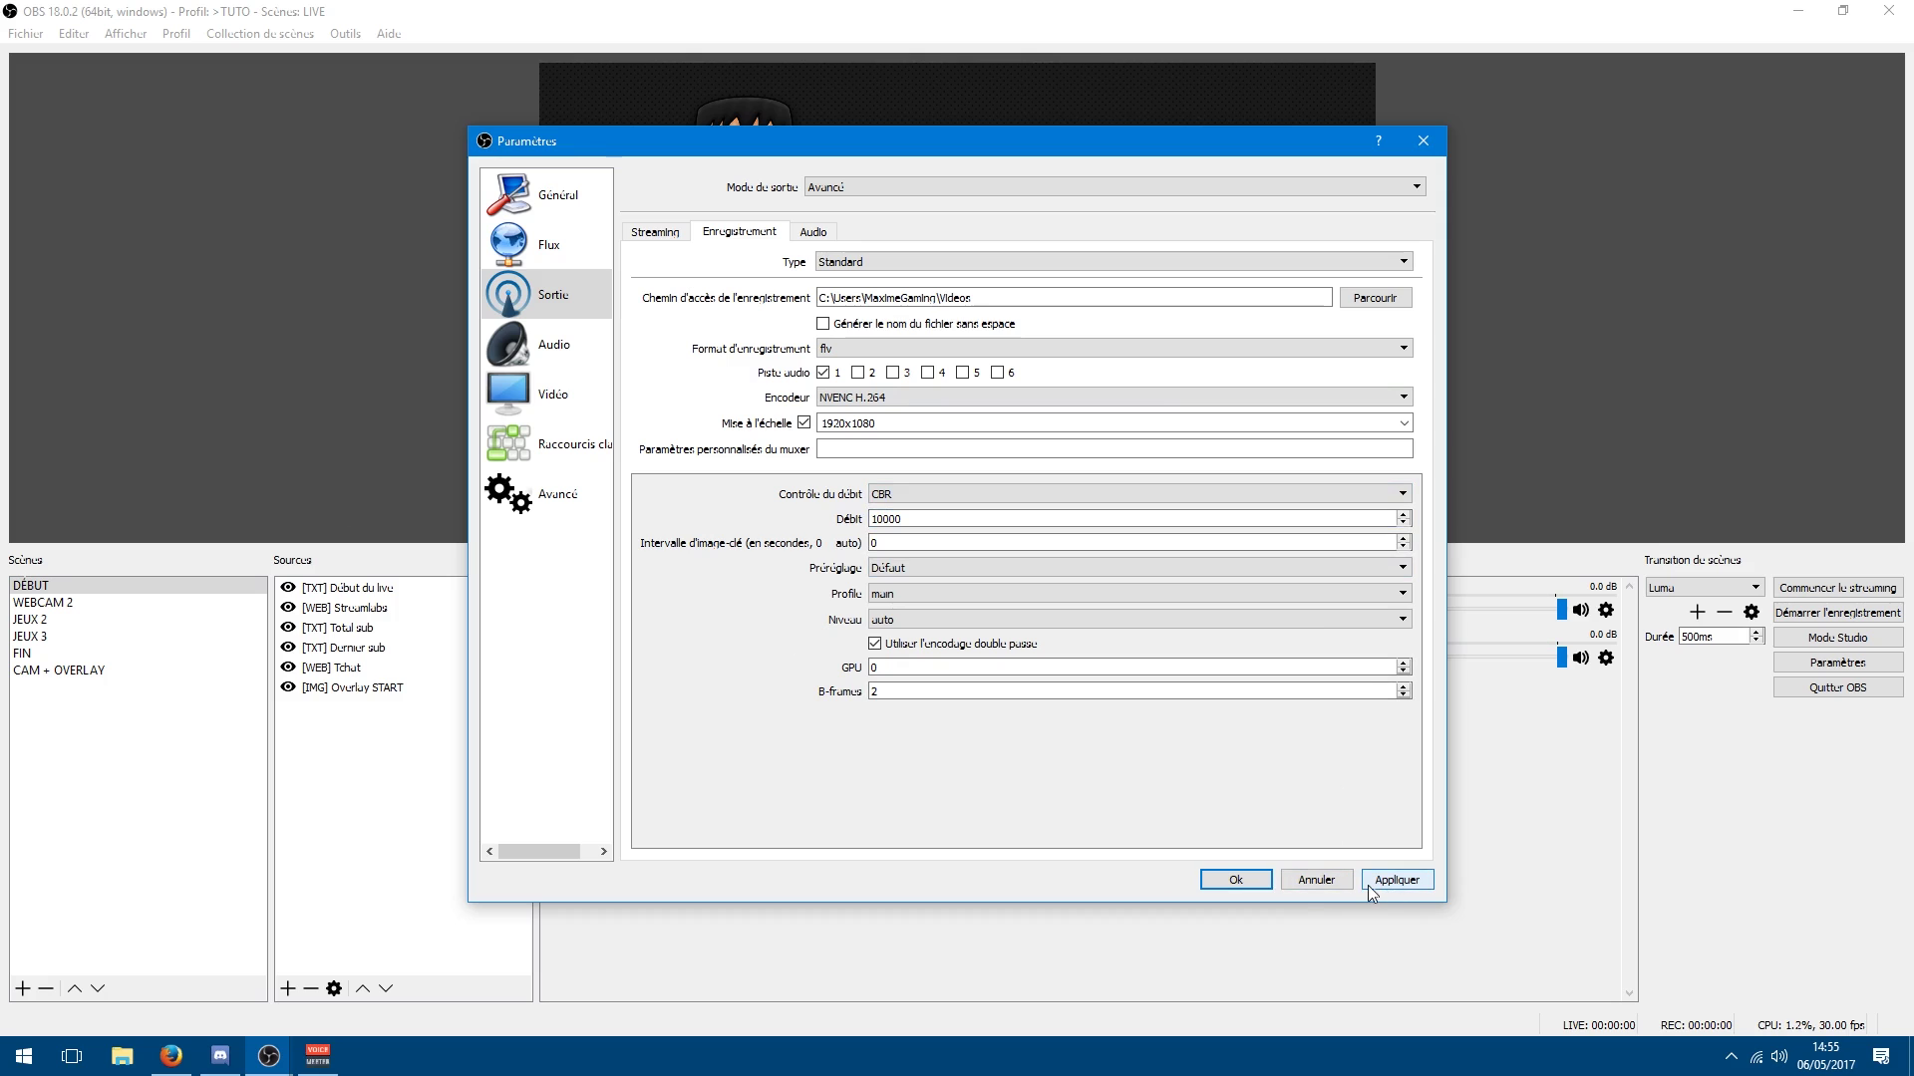
Close the settings without saving and delete the ">TUTO" profile
left_click(1314, 879)
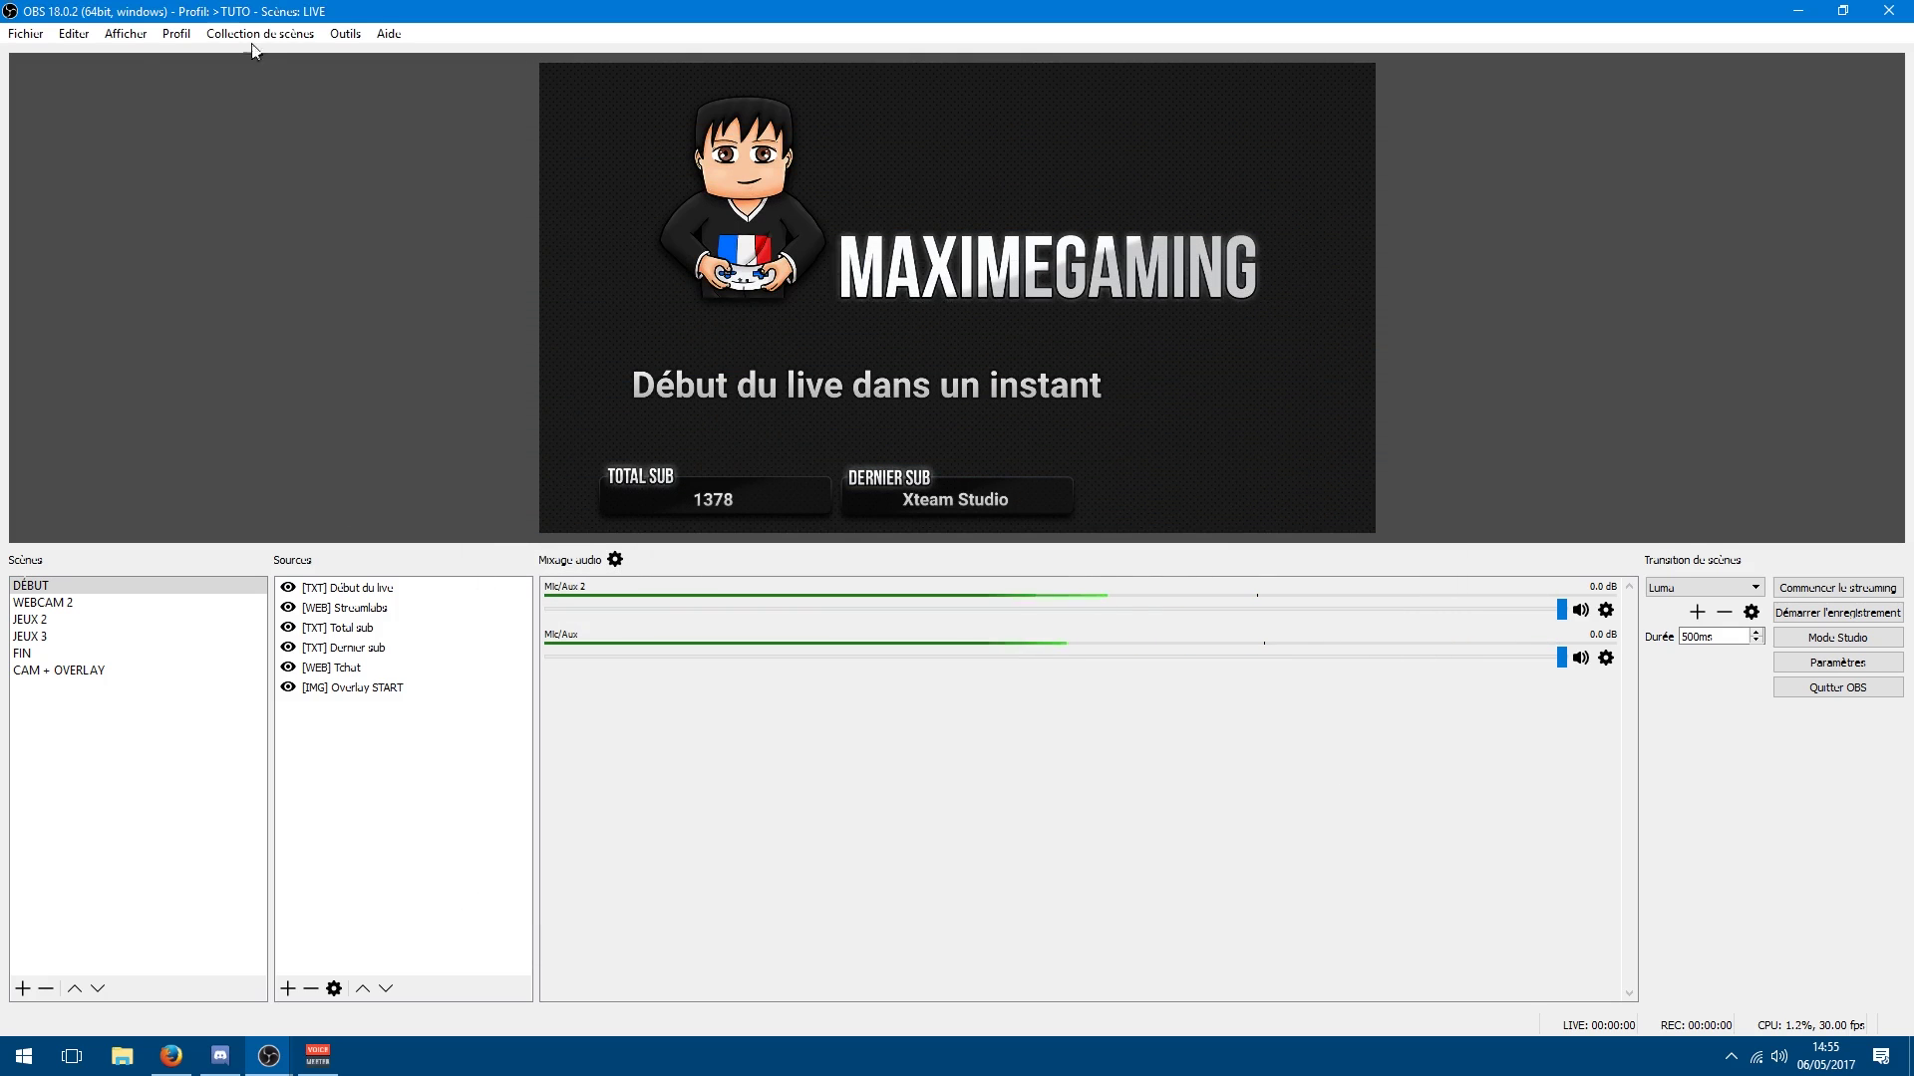
left_click(176, 33)
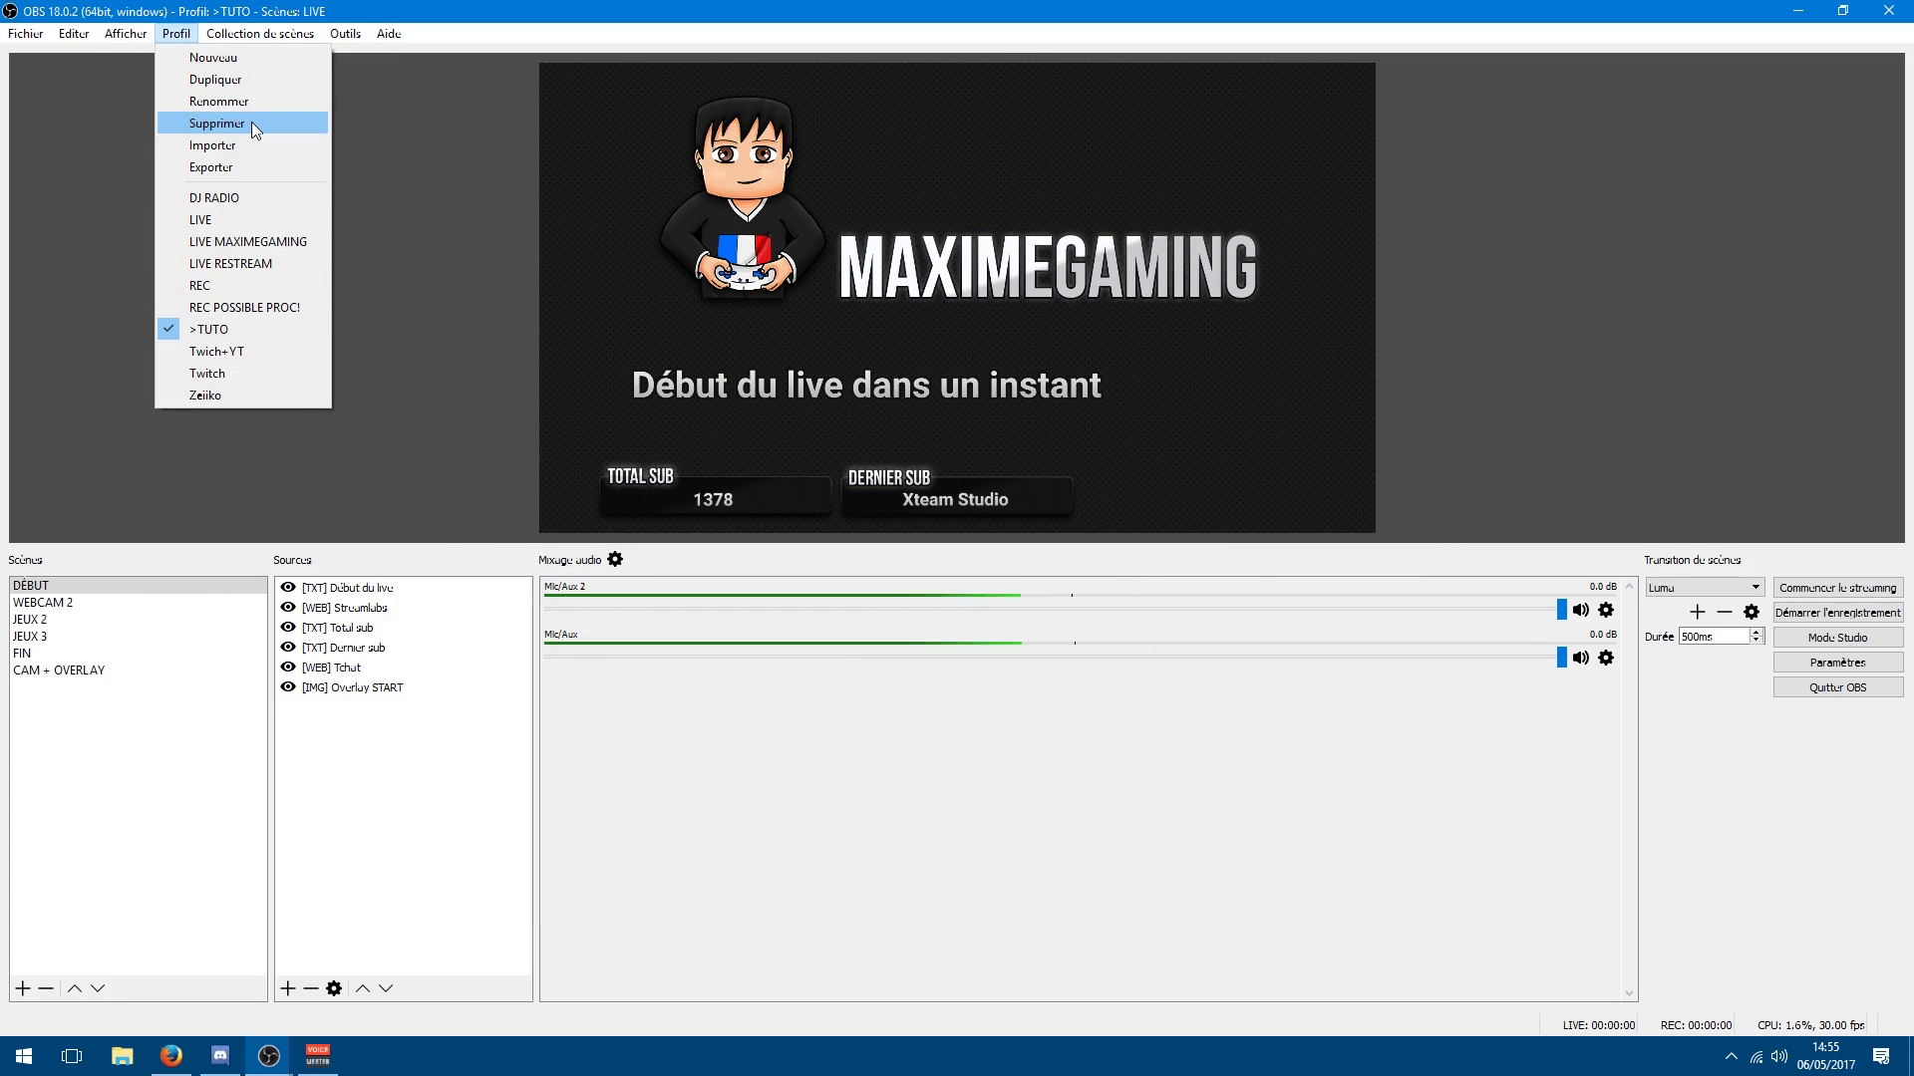
left_click(251, 123)
left_click(983, 553)
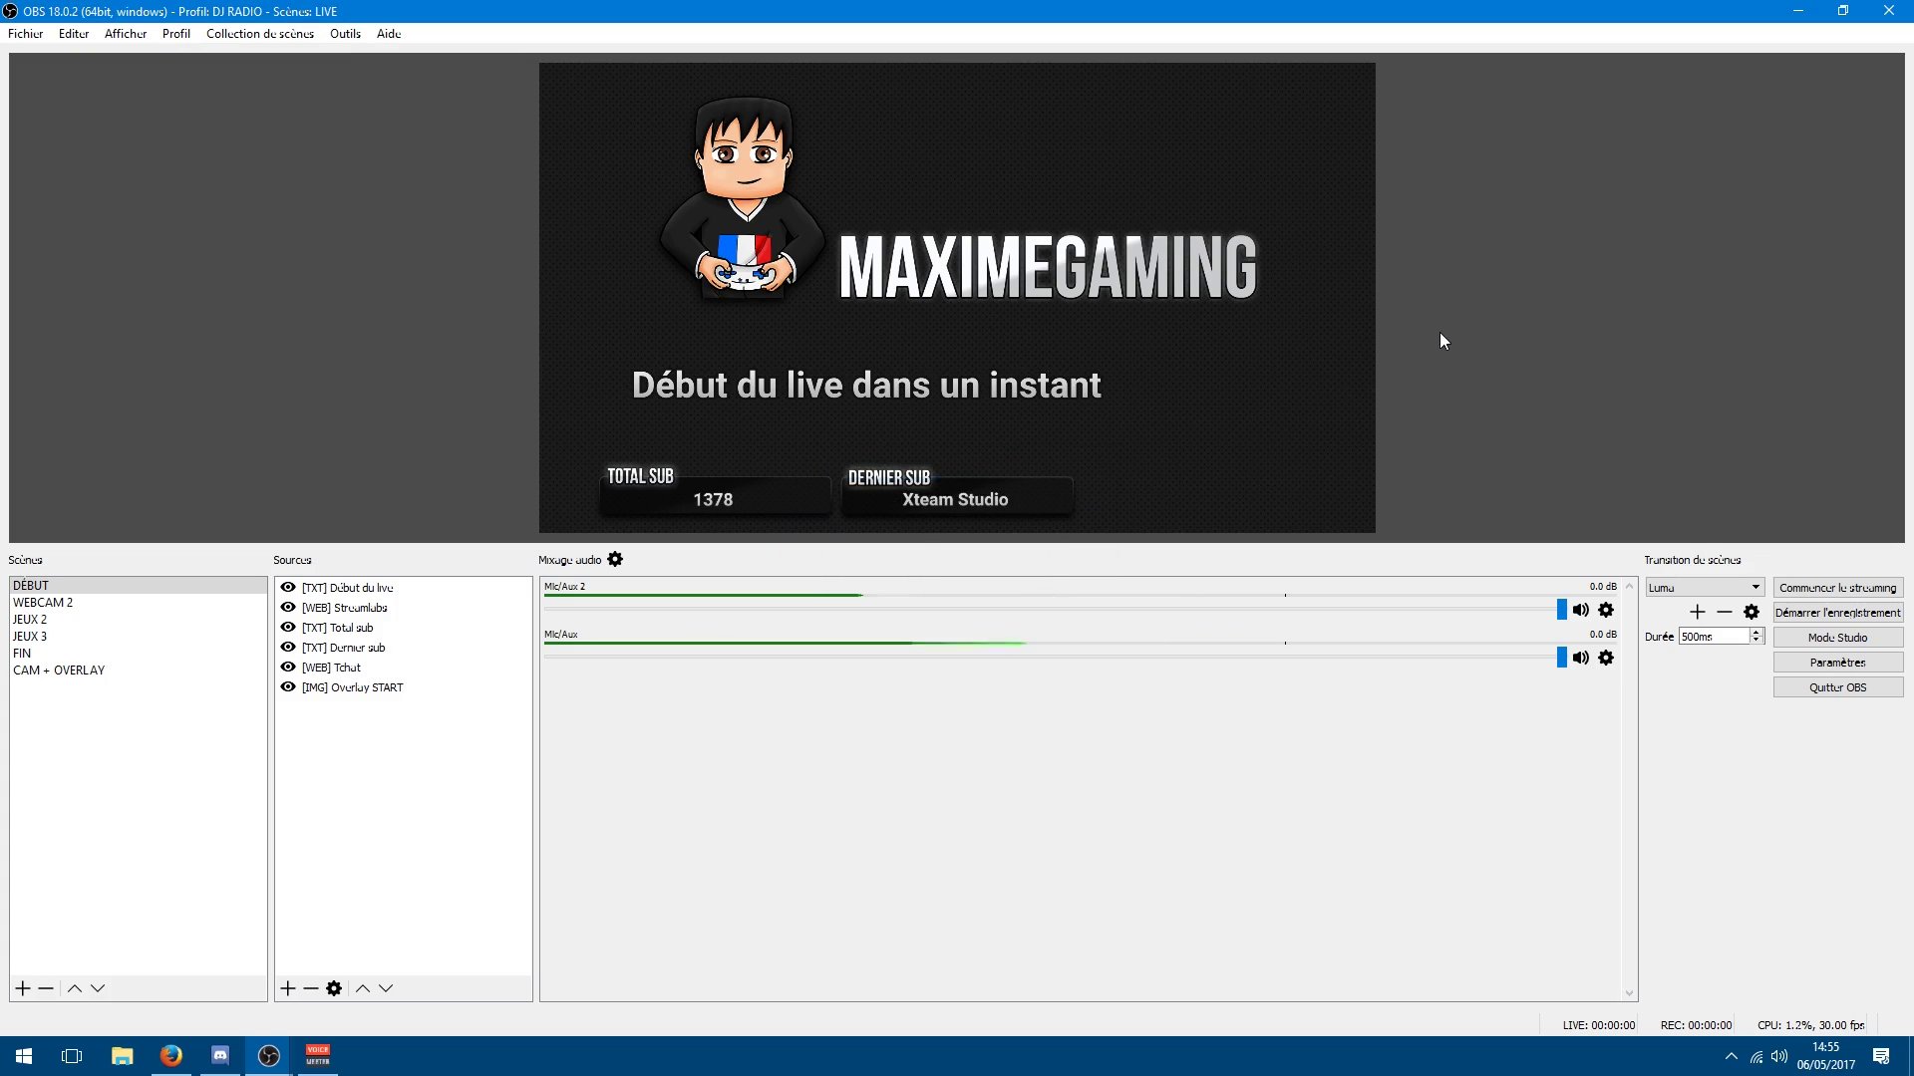